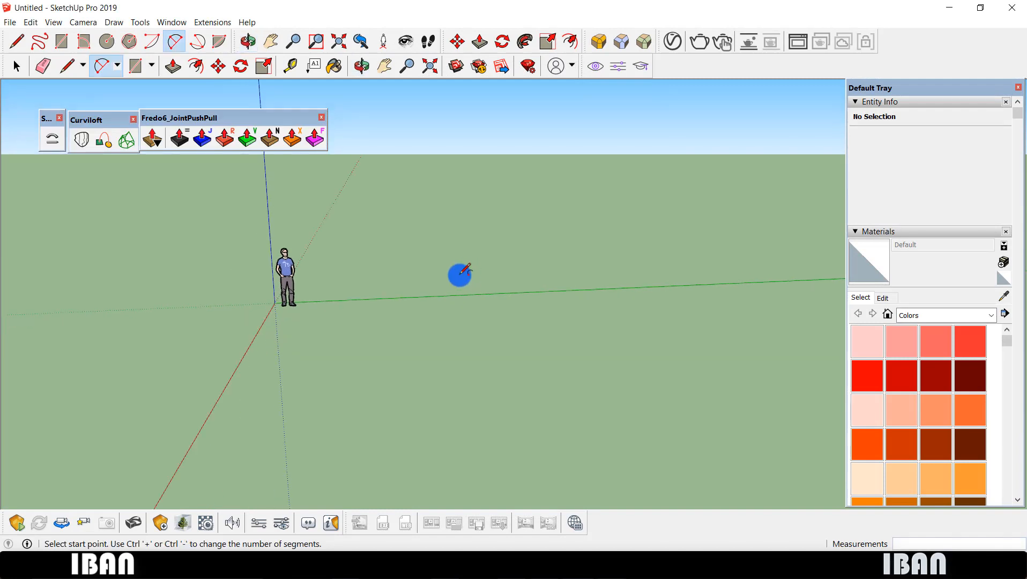
Draw a vertical semicircular arc with a 10 m chord along the green axis and a 5 m bulge upward.
{"action": "scroll", "coordinate": [381, 262], "scroll_direction": "up", "scroll_amount": 2}
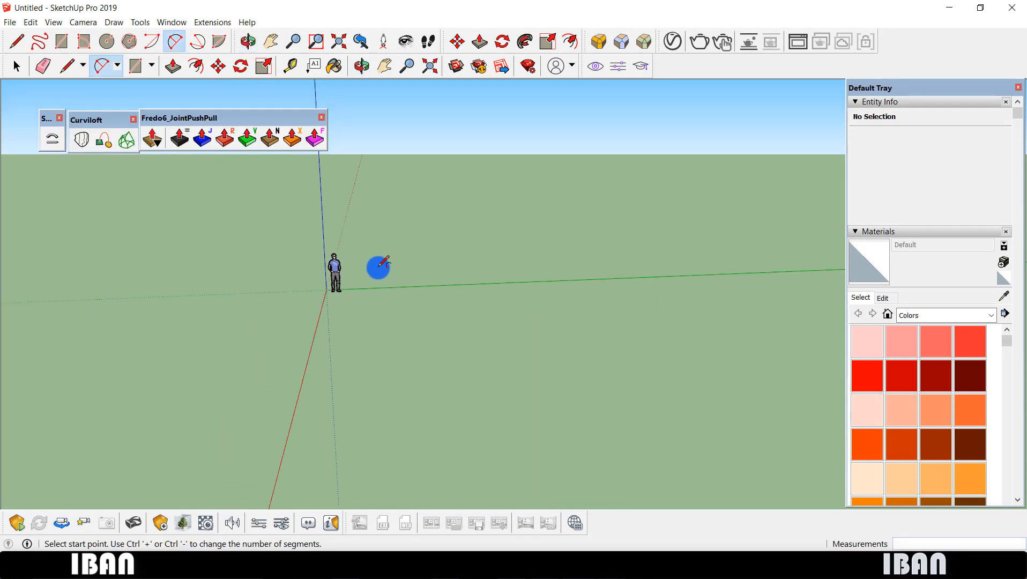
{"action": "left_click", "coordinate": [14, 65]}
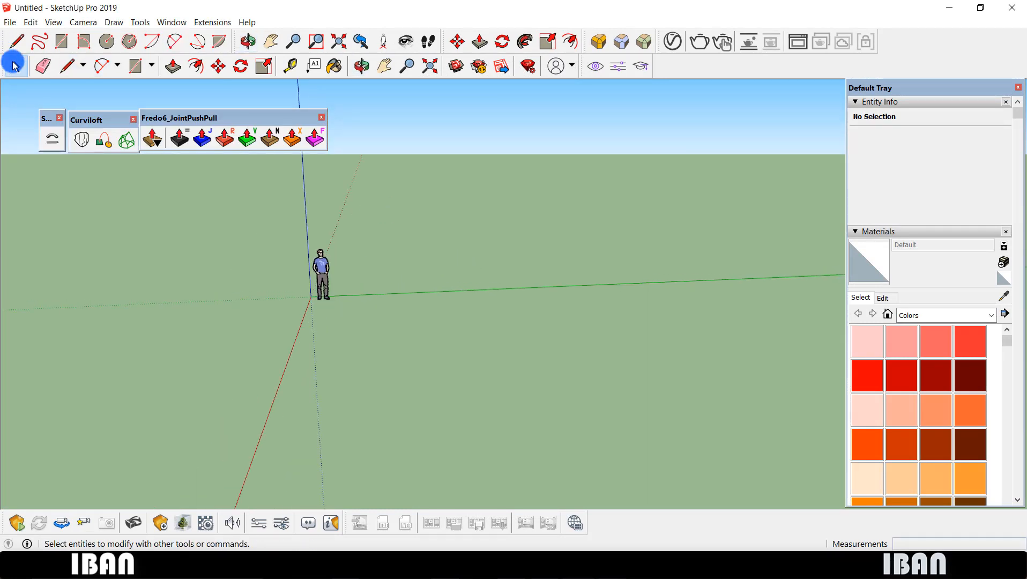
{"action": "middle_click_drag", "start_coordinate": [408, 255], "coordinate": [180, 315]}
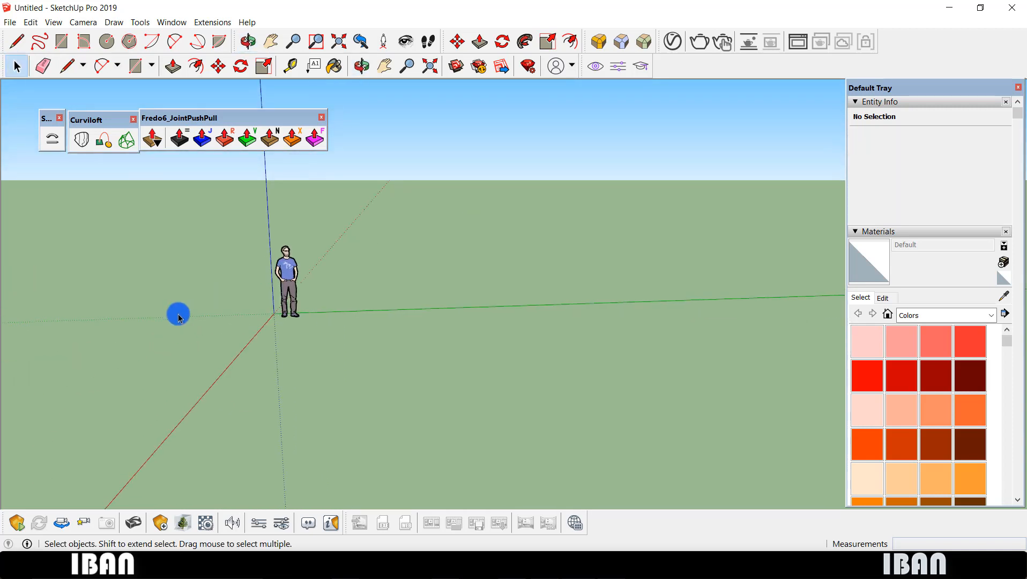
{"action": "left_click", "coordinate": [98, 67]}
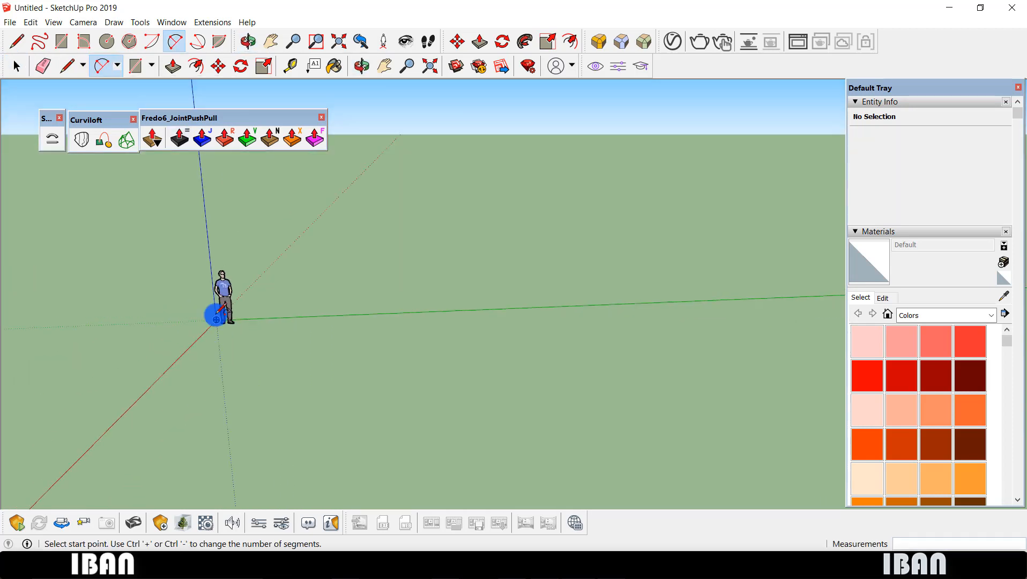
{"action": "middle_click_drag", "start_coordinate": [220, 353], "coordinate": [217, 314]}
{"action": "left_click", "coordinate": [294, 357]}
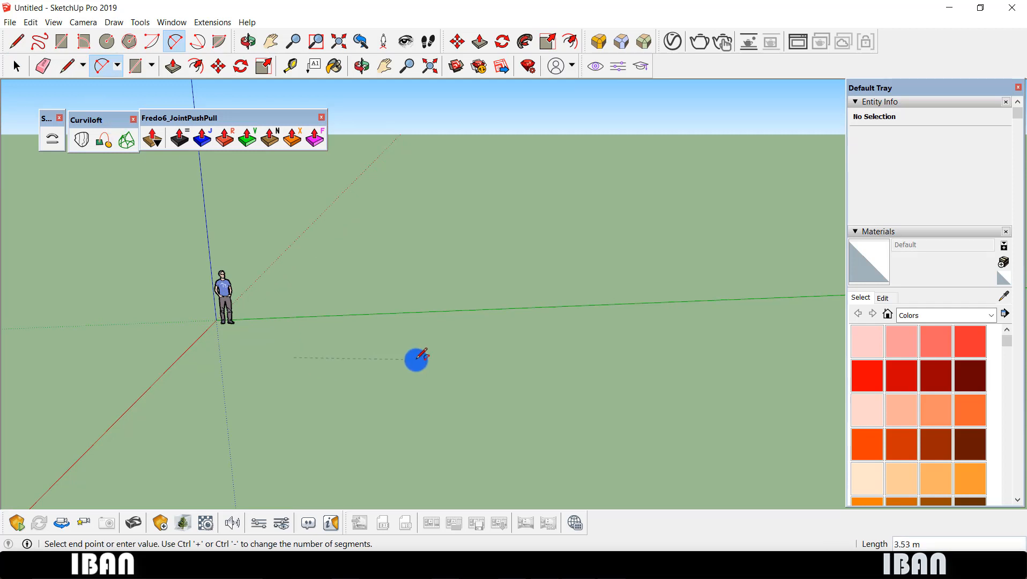
{"action": "type", "text": "1"}
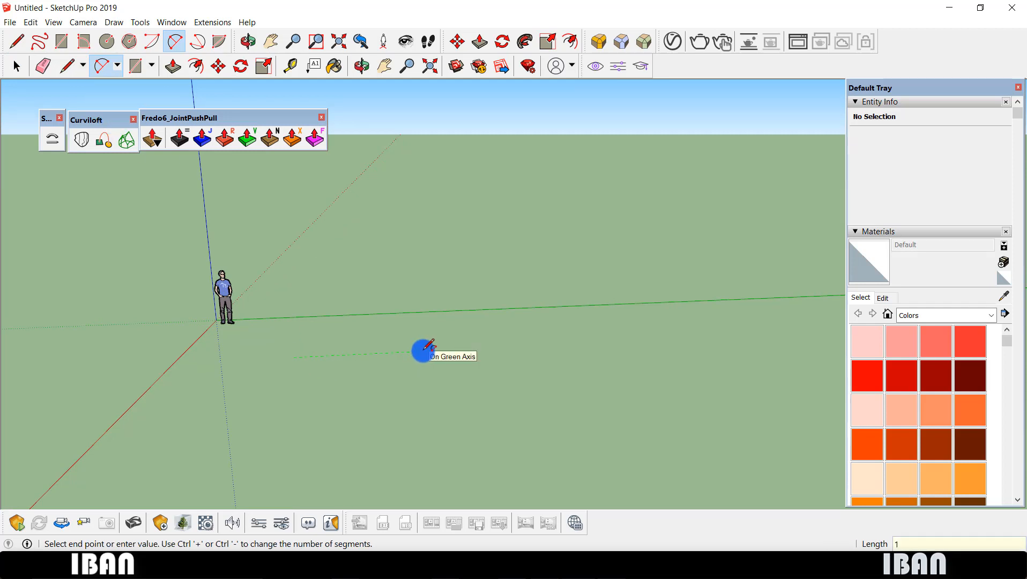
{"action": "type", "text": "0"}
{"action": "key", "text": "Return"}
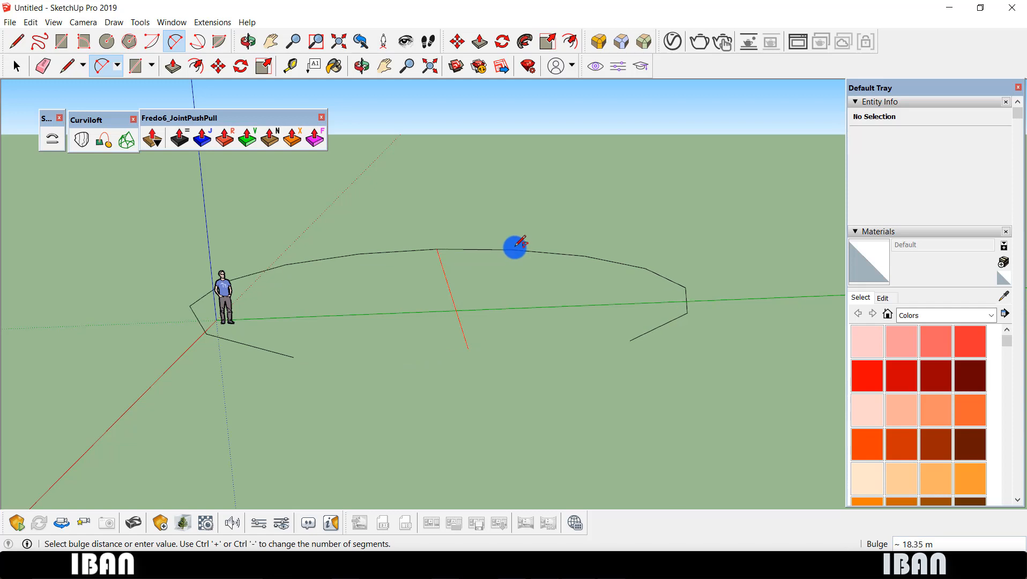
{"action": "key", "text": "Up"}
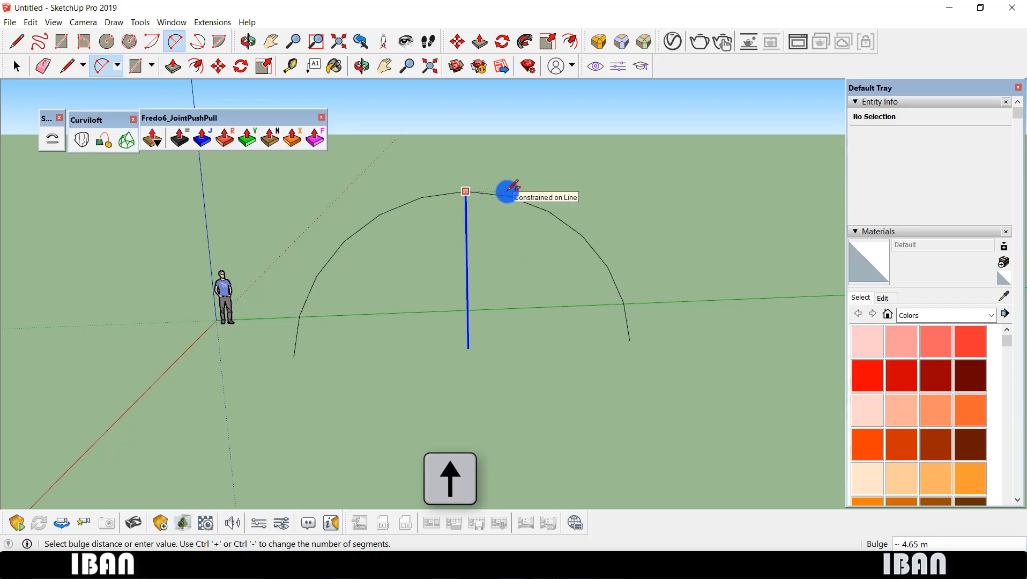
{"action": "left_click", "coordinate": [510, 188]}
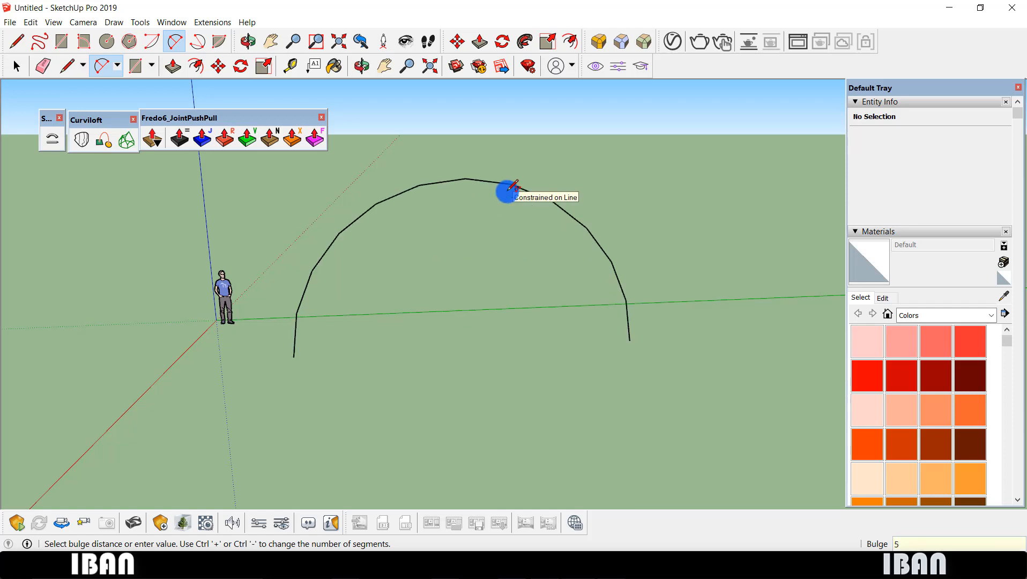
{"action": "key", "text": "space"}
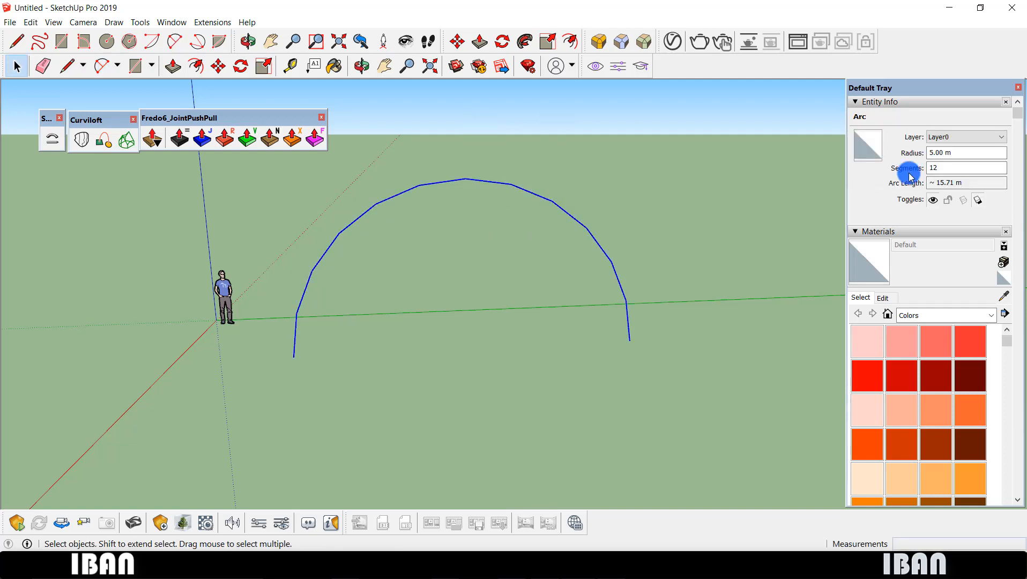
{"action": "left_click", "coordinate": [939, 169]}
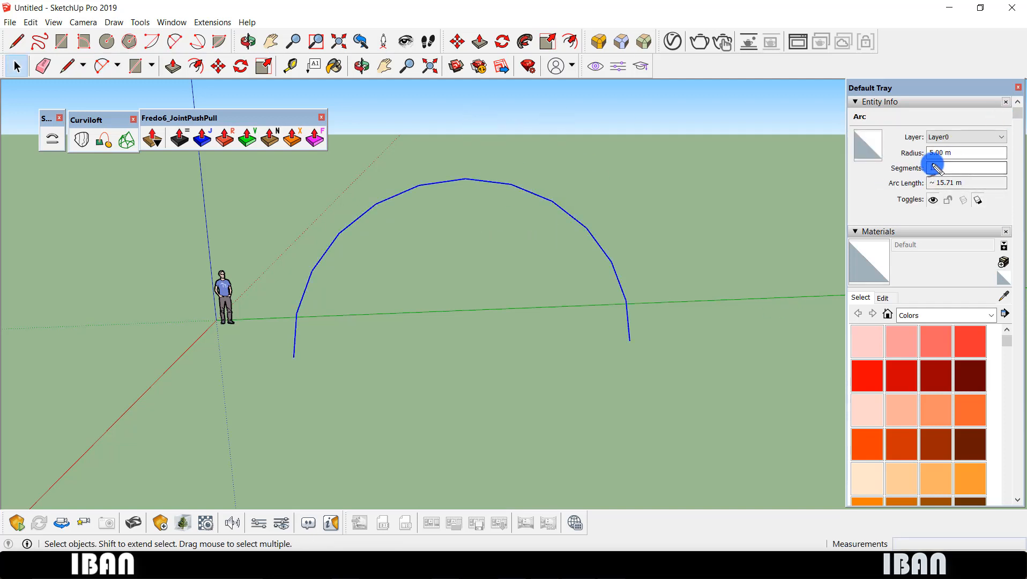
{"action": "mouse_move", "coordinate": [934, 163]}
{"action": "left_mouse_down"}
{"action": "mouse_move", "coordinate": [944, 174]}
{"action": "mouse_move", "coordinate": [936, 162]}
{"action": "left_mouse_up"}
{"action": "key", "text": "Escape"}
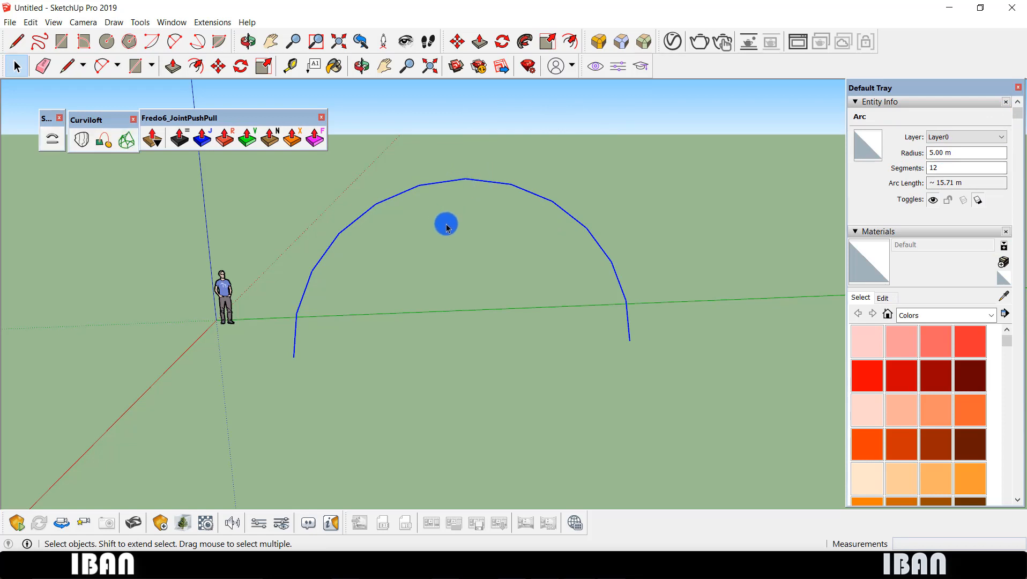
{"action": "middle_click_drag", "start_coordinate": [445, 219], "coordinate": [462, 230]}
{"action": "left_click", "coordinate": [461, 229]}
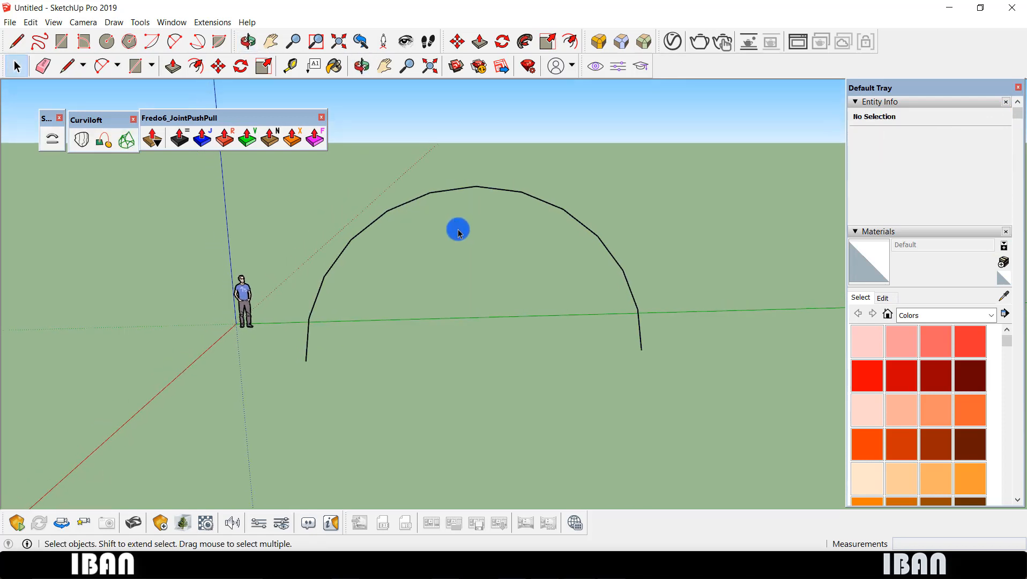
Draw a vertical line about 0.9 m long straight down from the arc's topmost point.
{"action": "key", "text": "l"}
{"action": "left_click", "coordinate": [477, 186]}
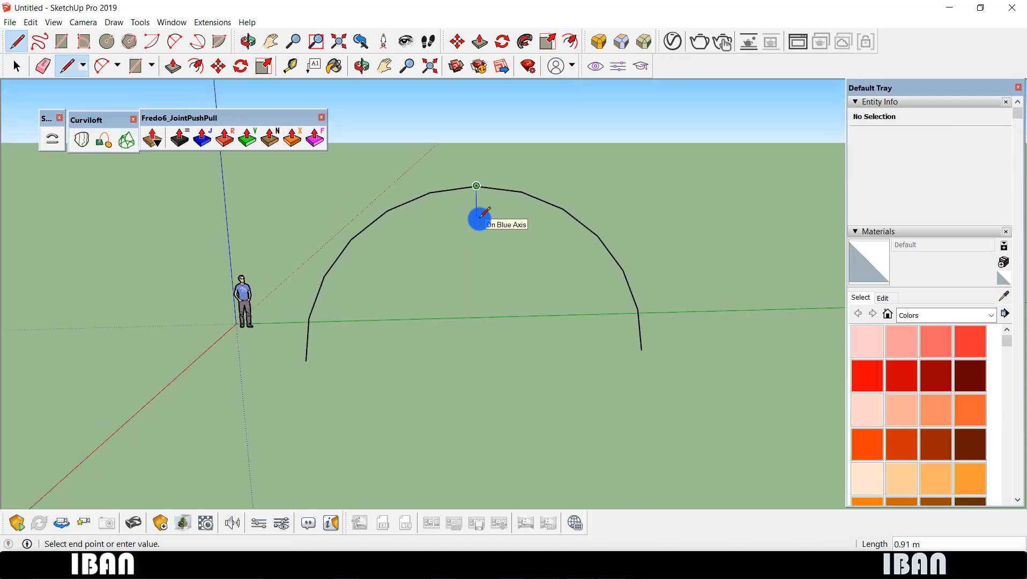
{"action": "scroll", "coordinate": [479, 217], "scroll_direction": "up", "scroll_amount": 1}
{"action": "left_click", "coordinate": [479, 219]}
{"action": "key", "text": "space"}
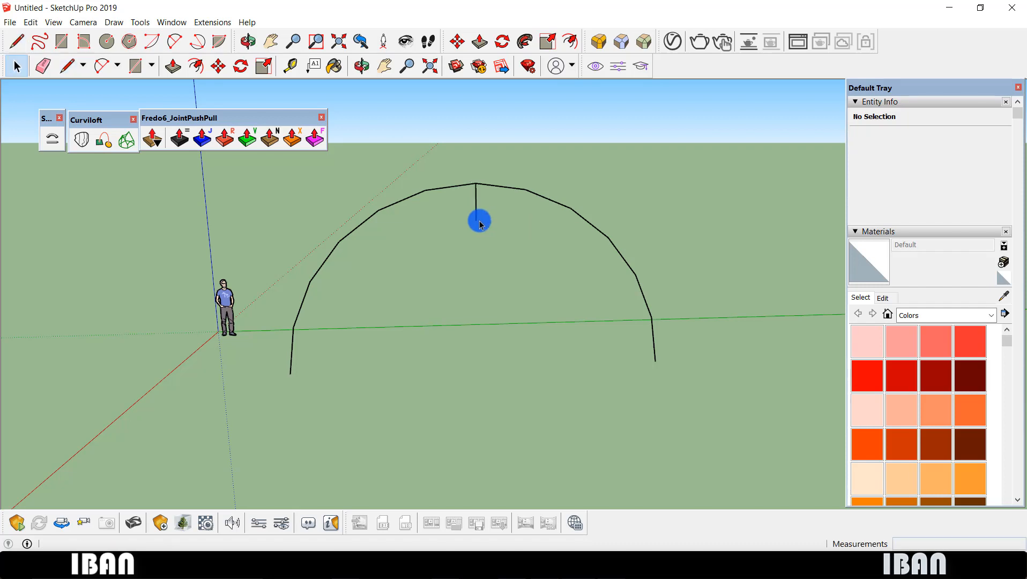
Draw a straight line connecting the two arc vertices on either side of the apex.
{"action": "middle_click_drag", "start_coordinate": [493, 213], "coordinate": [494, 234]}
{"action": "scroll", "coordinate": [484, 203], "scroll_direction": "up", "scroll_amount": 2}
{"action": "key", "text": "l"}
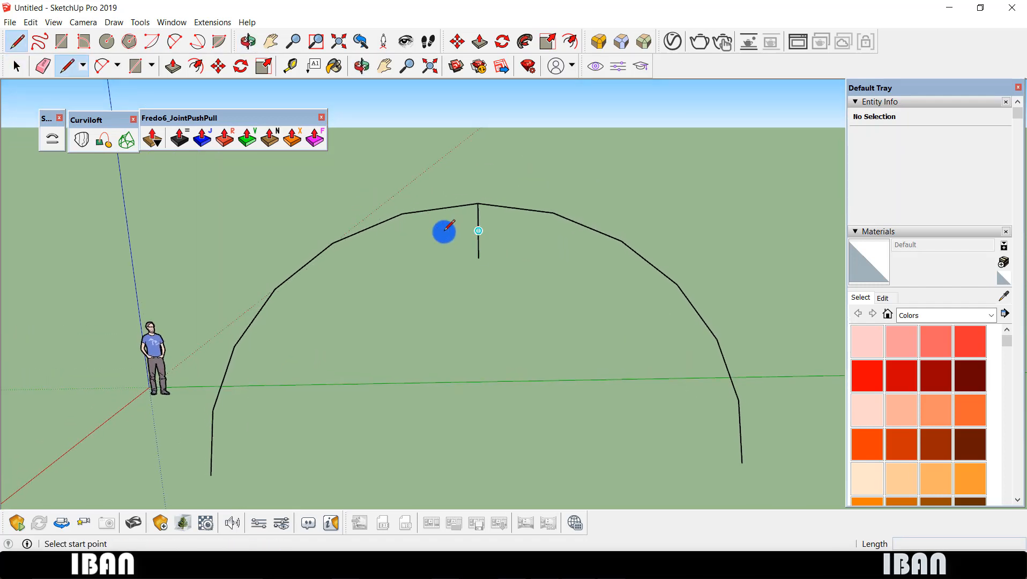
{"action": "middle_click_drag", "start_coordinate": [408, 215], "coordinate": [341, 252]}
{"action": "scroll", "coordinate": [341, 249], "scroll_direction": "up", "scroll_amount": 2}
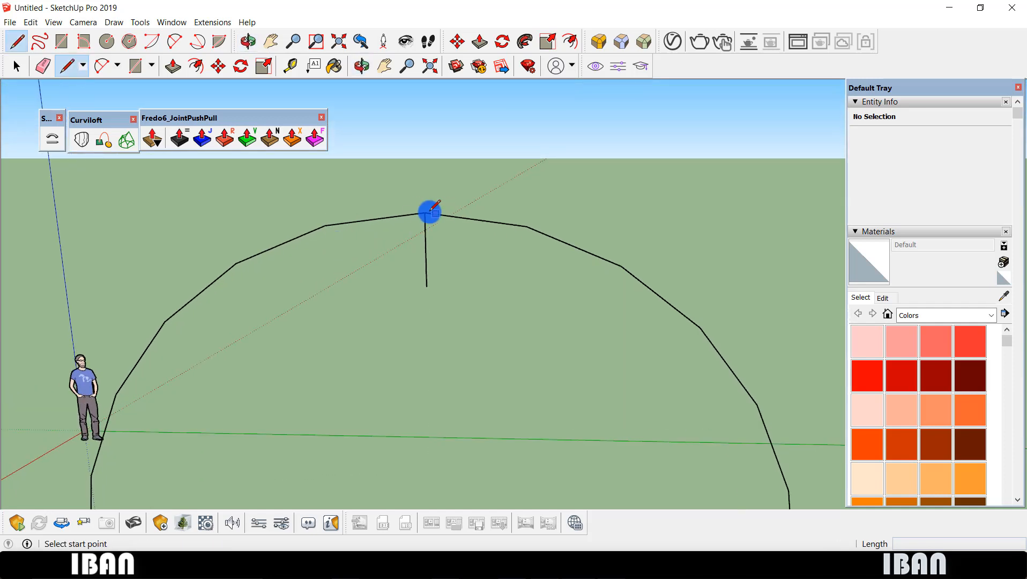
{"action": "left_click", "coordinate": [325, 225]}
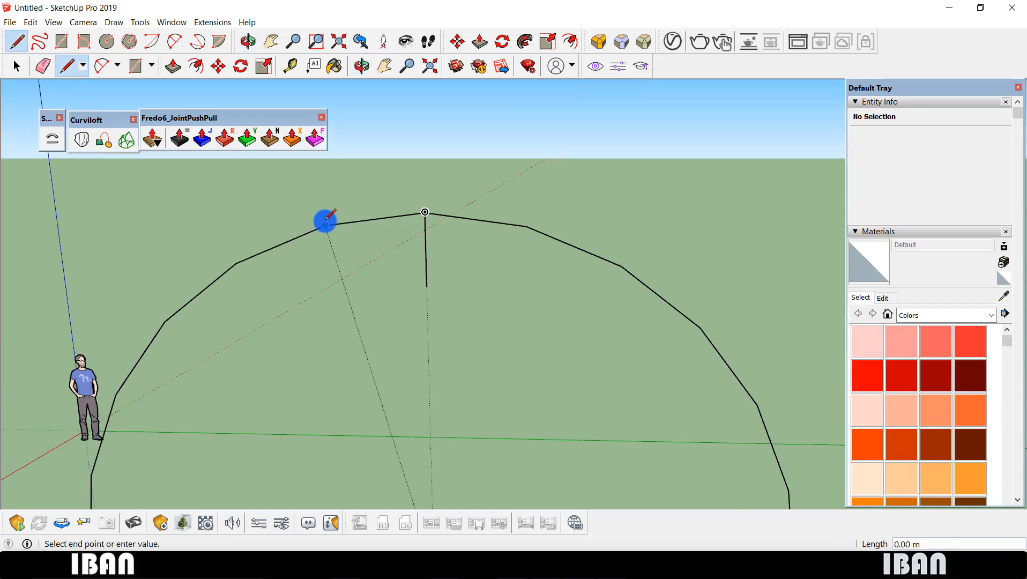
{"action": "left_click", "coordinate": [528, 227]}
{"action": "middle_click_drag", "start_coordinate": [515, 227], "coordinate": [452, 226]}
{"action": "key", "text": "space"}
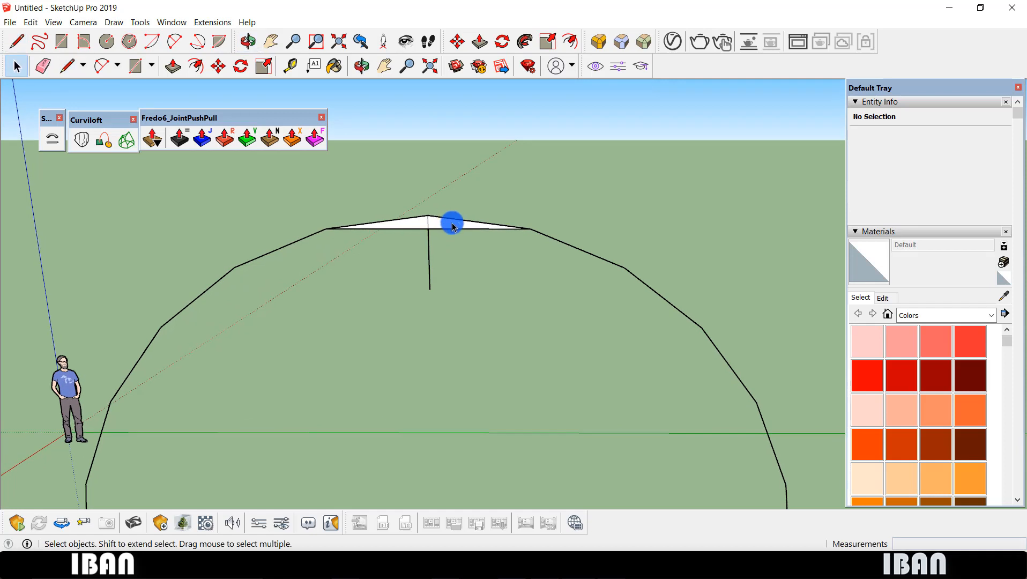
Erase the two arc segments at the apex and the horizontal connecting line, keeping the short vertical line.
{"action": "key", "text": "e"}
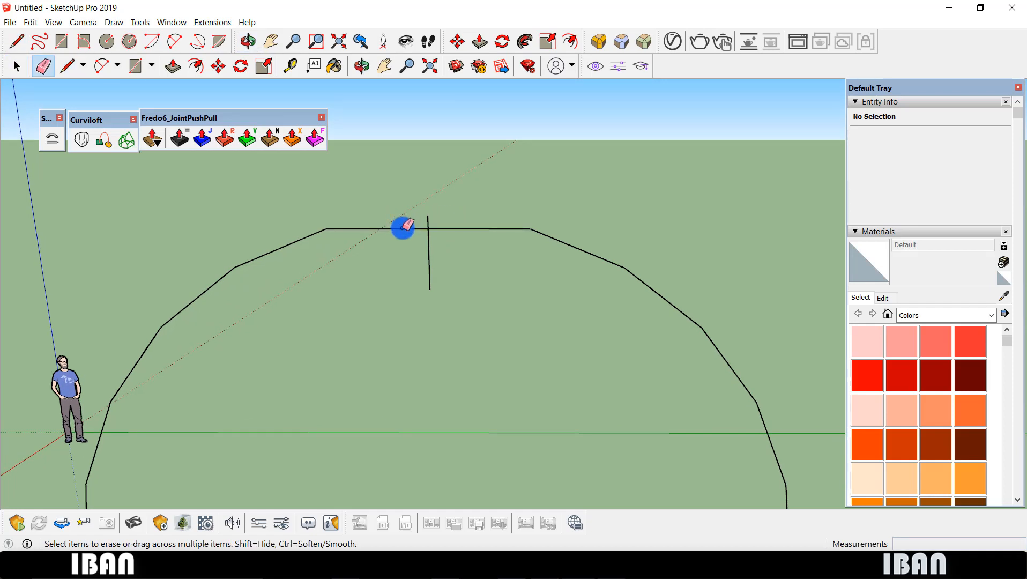
{"action": "left_click", "coordinate": [403, 229]}
{"action": "scroll", "coordinate": [478, 217], "scroll_direction": "down", "scroll_amount": 3}
{"action": "middle_click_drag", "start_coordinate": [484, 217], "coordinate": [483, 239]}
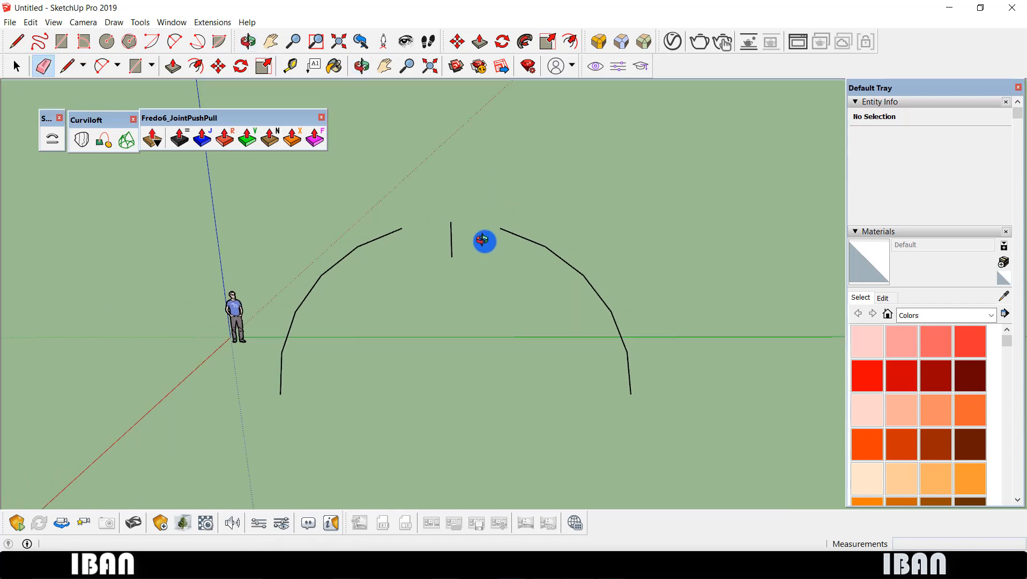
{"action": "key", "text": "space"}
{"action": "left_click", "coordinate": [547, 252]}
{"action": "left_click", "coordinate": [367, 242], "text": "shift"}
{"action": "left_click", "coordinate": [379, 287]}
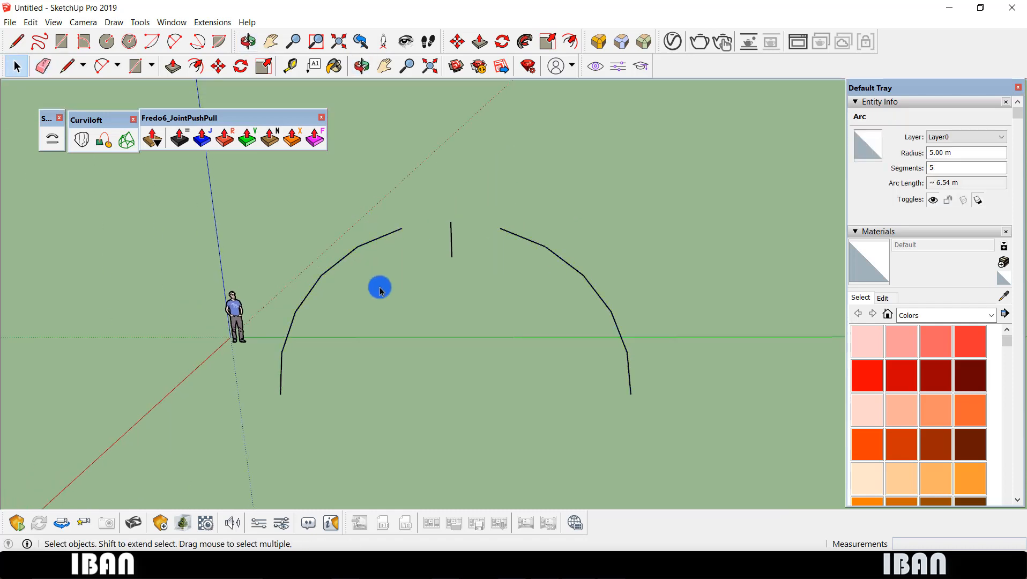
Offset the left arc inward by 1 m.
{"action": "middle_click_drag", "start_coordinate": [380, 288], "coordinate": [386, 310]}
{"action": "key", "text": "f"}
{"action": "middle_click_drag", "start_coordinate": [316, 280], "coordinate": [341, 249]}
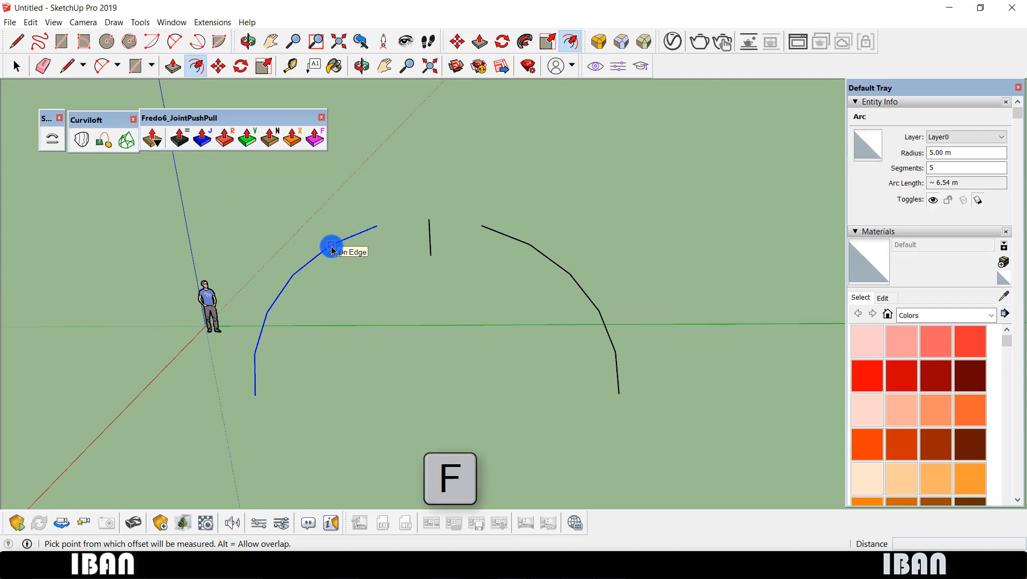
{"action": "left_click", "coordinate": [330, 245]}
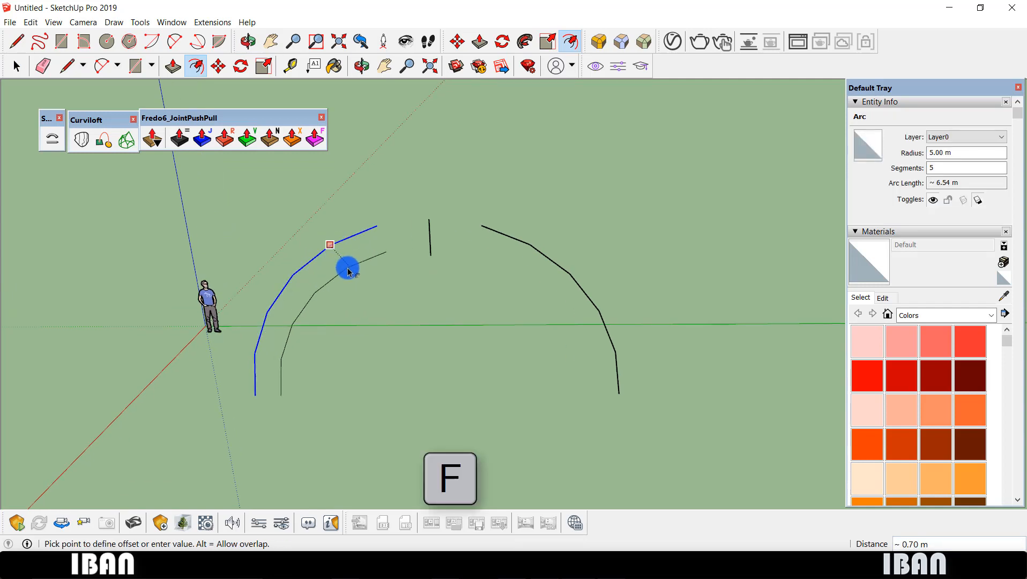
{"action": "type", "text": "1"}
{"action": "key", "text": "Return"}
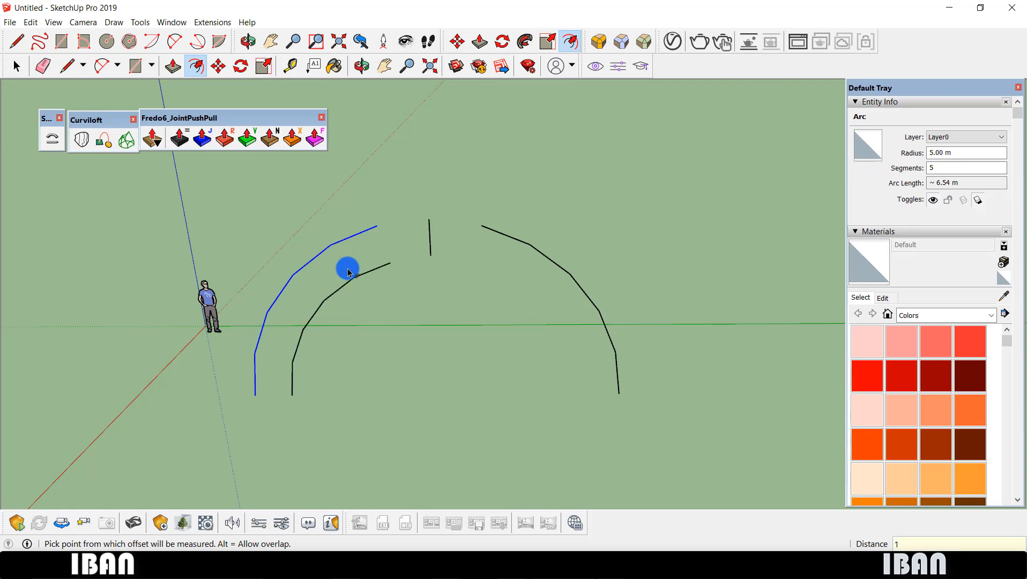
Offset the right arc inward by 1 m.
{"action": "key", "text": "space"}
{"action": "left_click", "coordinate": [511, 236]}
{"action": "key", "text": "f"}
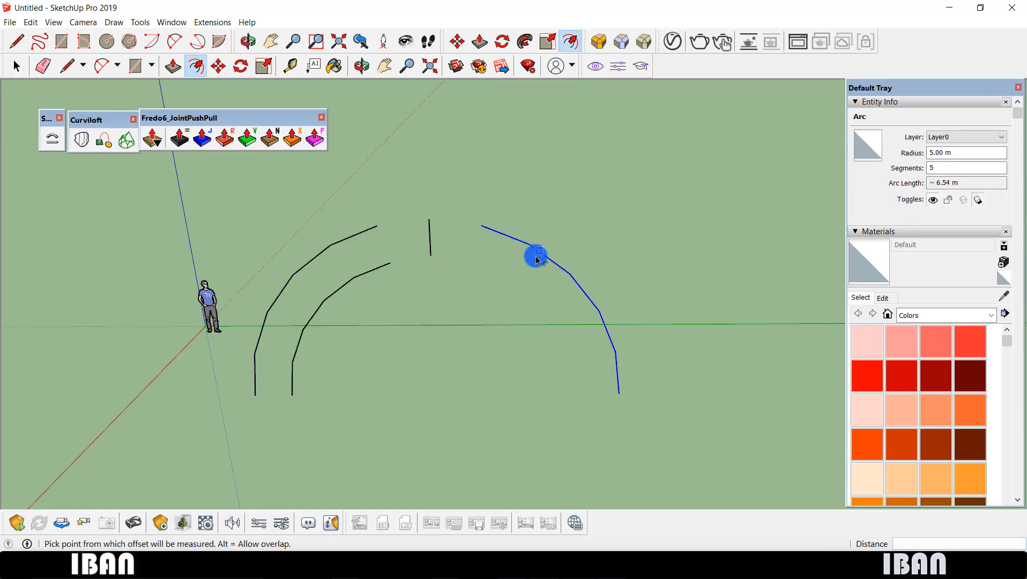
{"action": "left_click", "coordinate": [539, 250]}
{"action": "type", "text": "1"}
{"action": "key", "text": "Return"}
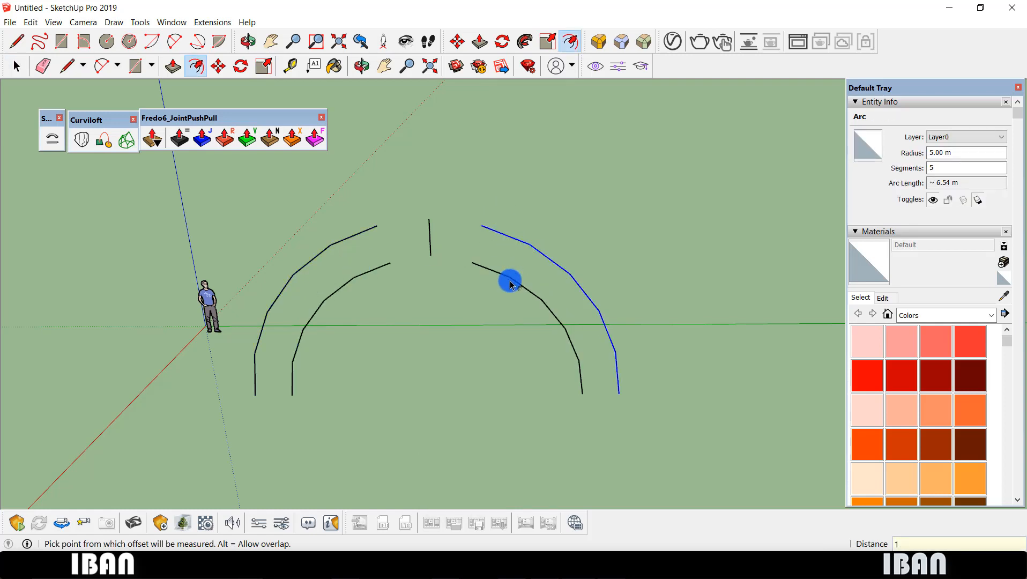
Select the left and right outer arcs and make them one group.
{"action": "key", "text": "space"}
{"action": "middle_click_drag", "start_coordinate": [489, 305], "coordinate": [444, 205]}
{"action": "left_click", "coordinate": [361, 214]}
{"action": "left_click", "coordinate": [495, 228], "text": "shift"}
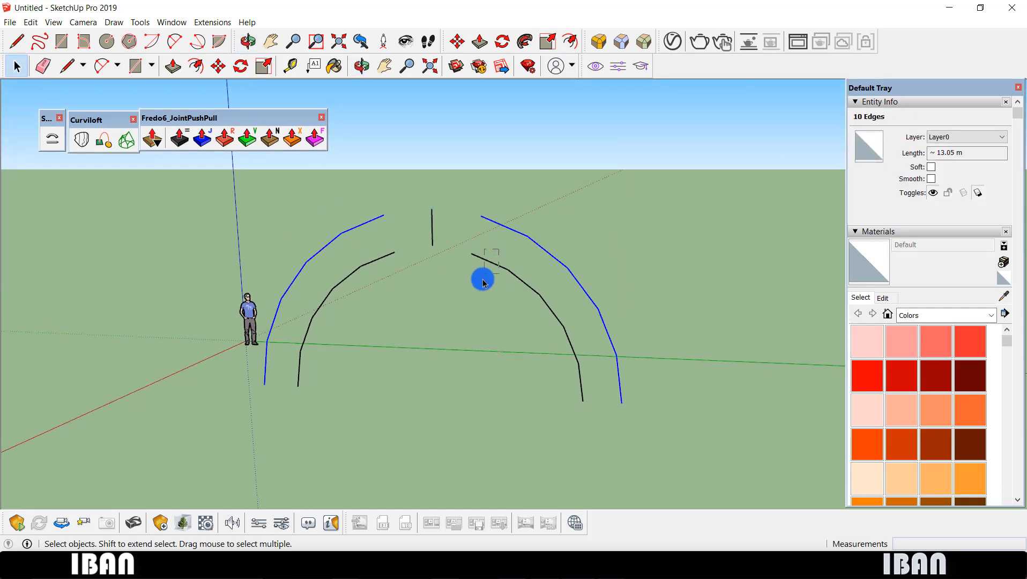
{"action": "left_click", "coordinate": [479, 260]}
{"action": "left_click", "coordinate": [356, 264]}
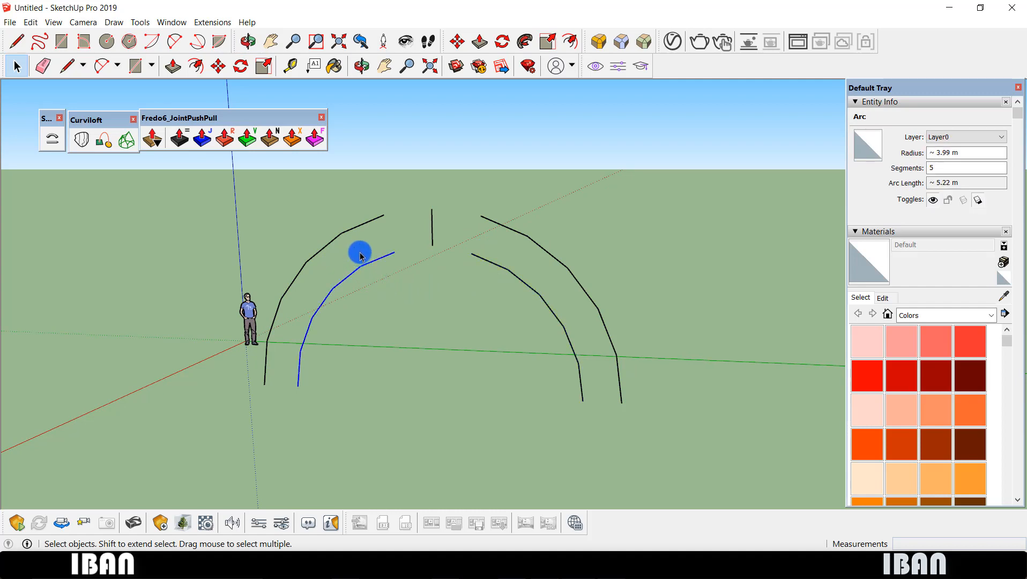
{"action": "left_click", "coordinate": [354, 229]}
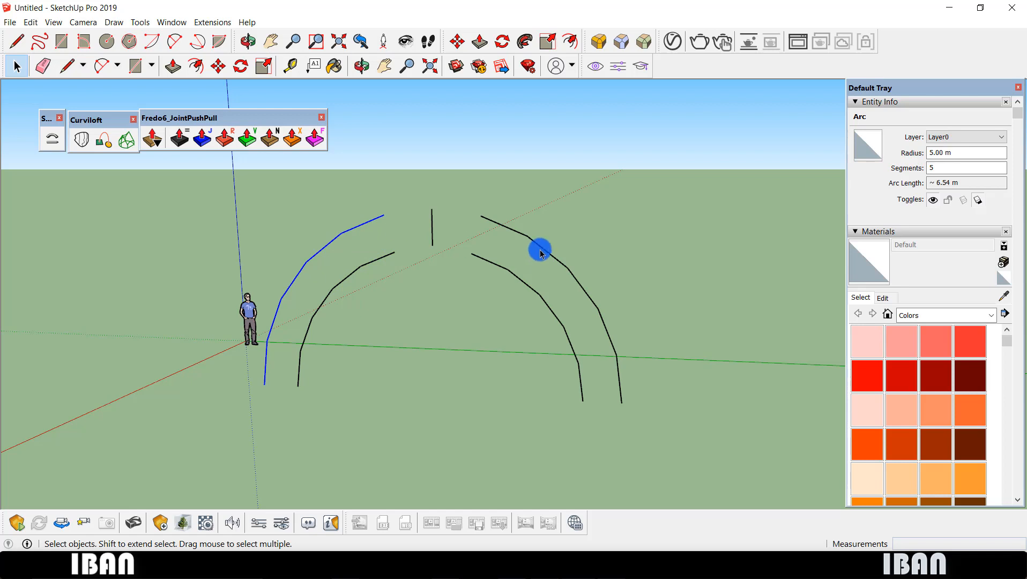
{"action": "right_click", "coordinate": [503, 231]}
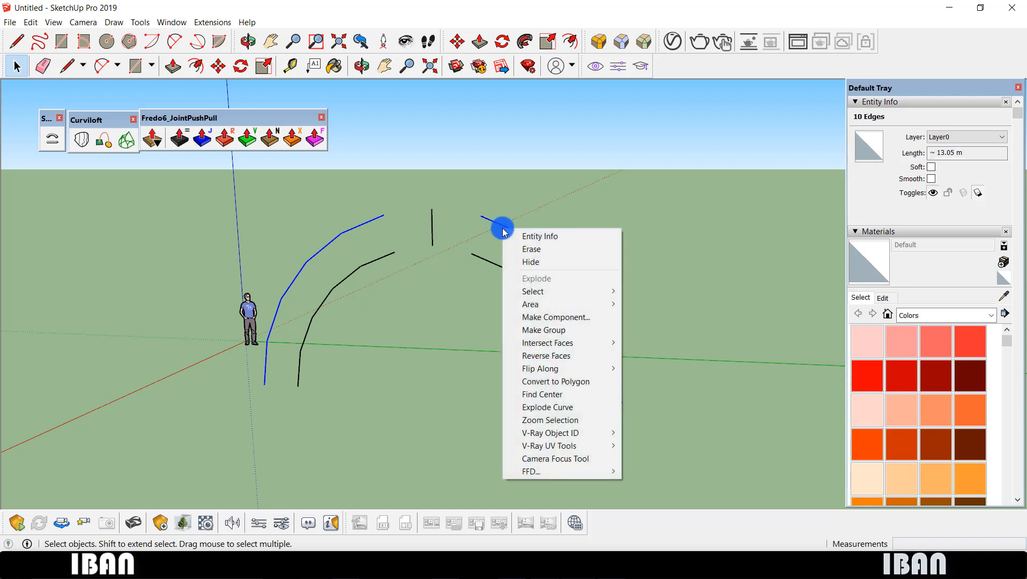
{"action": "left_click", "coordinate": [543, 330]}
Select the left and right inner arcs, make them one group and clear the selection.
{"action": "left_click", "coordinate": [482, 261]}
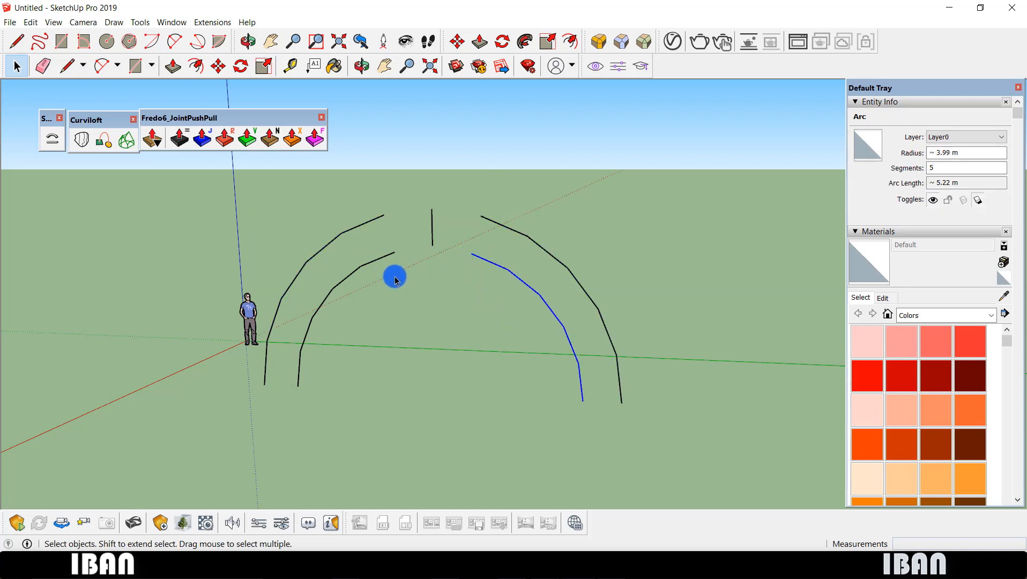
{"action": "left_click", "coordinate": [370, 268], "text": "shift"}
{"action": "right_click", "coordinate": [370, 268]}
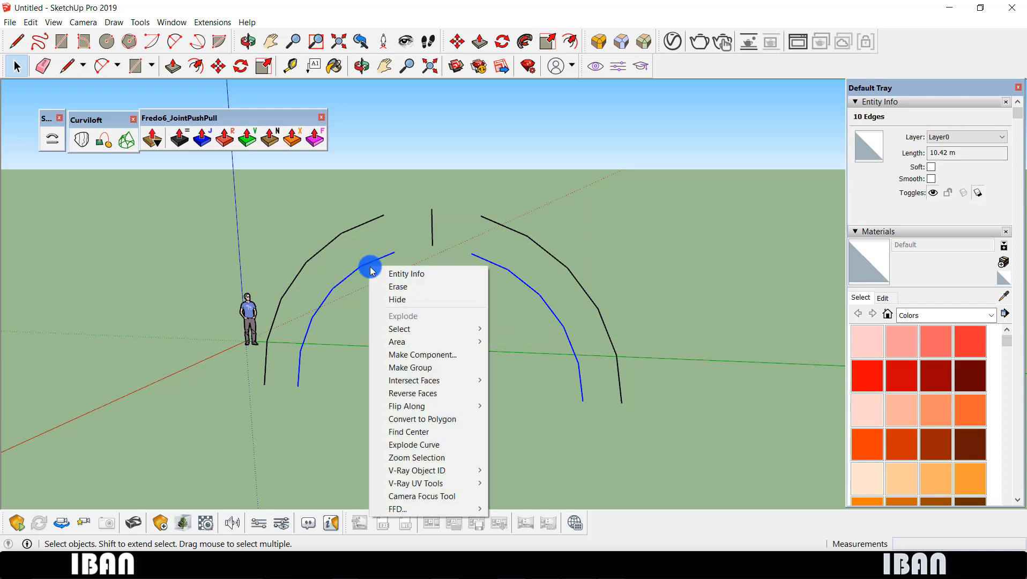
{"action": "left_click", "coordinate": [420, 367]}
{"action": "middle_click_drag", "start_coordinate": [441, 332], "coordinate": [446, 346]}
{"action": "left_click", "coordinate": [446, 346]}
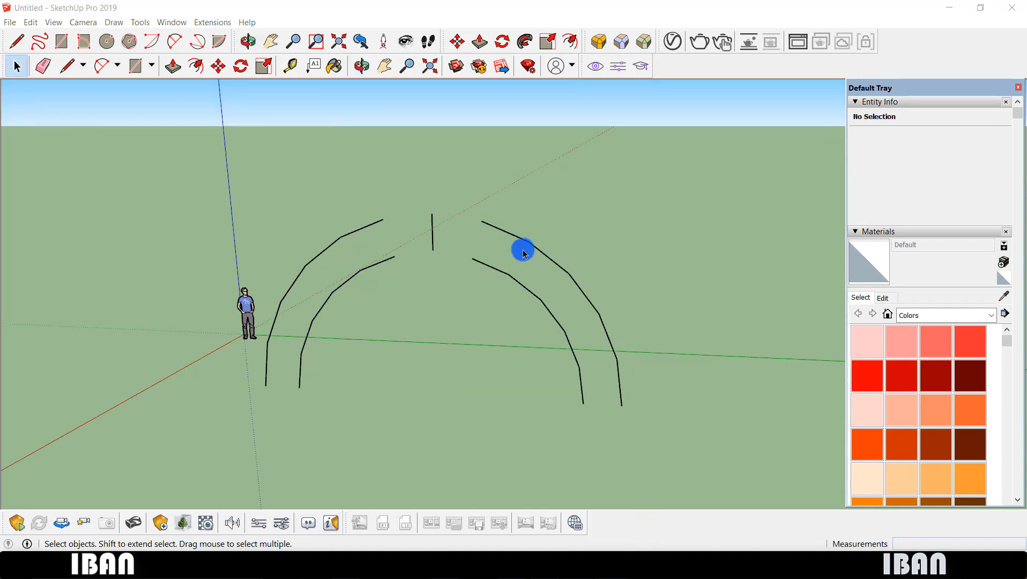
{"action": "middle_click_drag", "start_coordinate": [447, 239], "coordinate": [460, 234]}
{"action": "mouse_move", "coordinate": [447, 204]}
{"action": "left_mouse_down"}
{"action": "mouse_move", "coordinate": [445, 243]}
{"action": "mouse_move", "coordinate": [435, 206]}
{"action": "left_mouse_up"}
{"action": "key", "text": "Escape"}
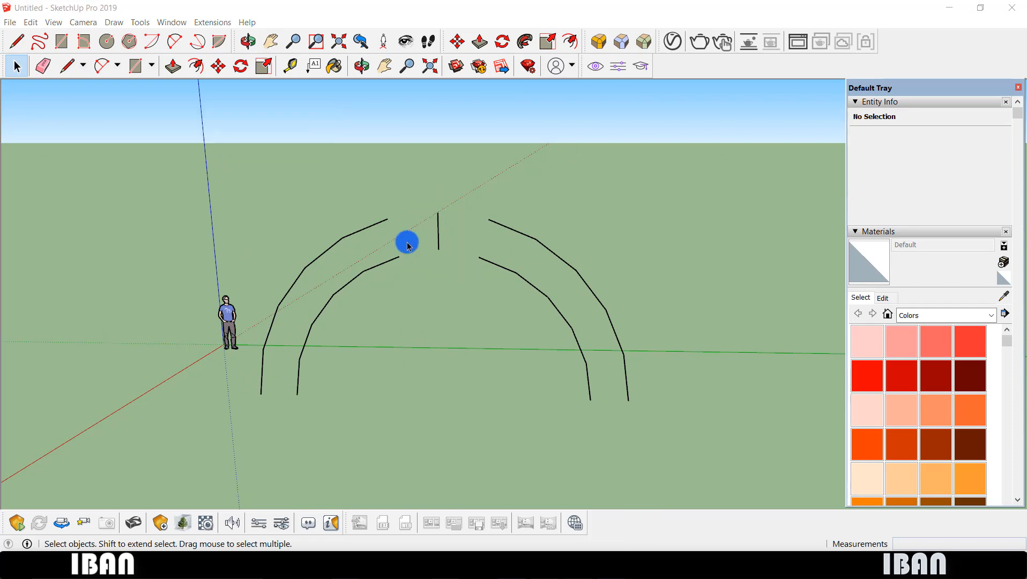
Open the outer arcs group for editing and select both of its arcs.
{"action": "middle_click_drag", "start_coordinate": [447, 264], "coordinate": [448, 320]}
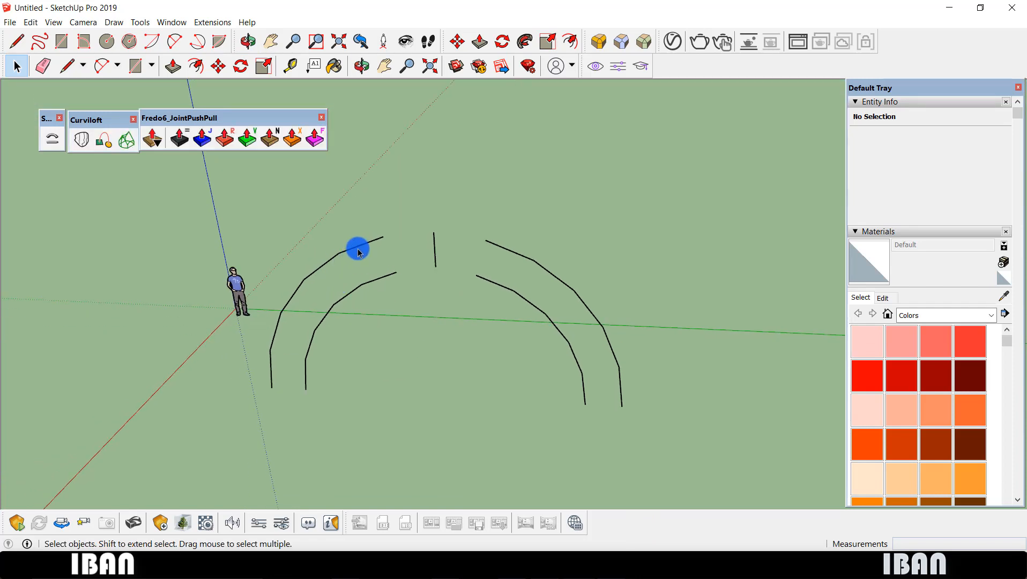
{"action": "double_click", "coordinate": [359, 252]}
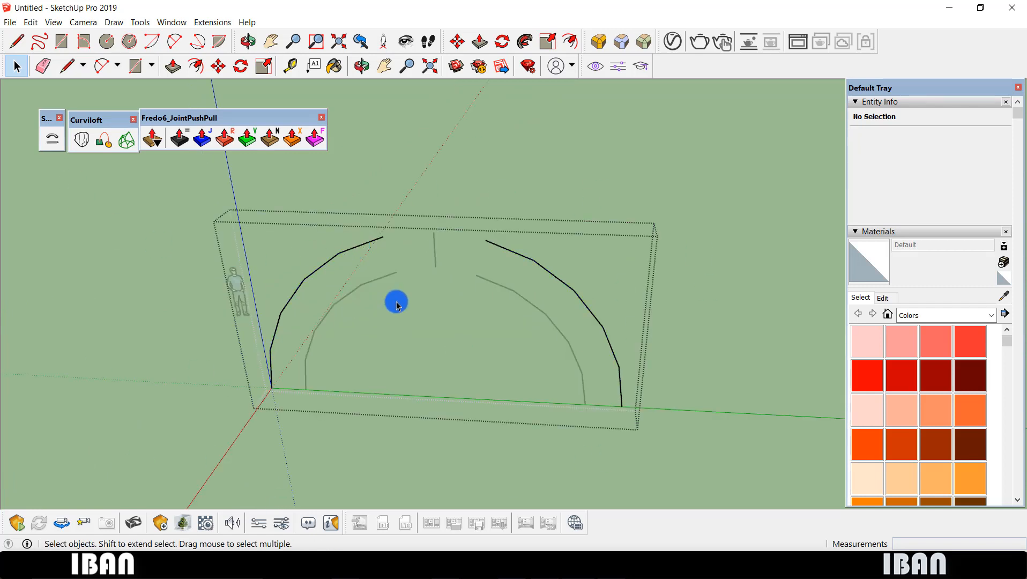
{"action": "mouse_move", "coordinate": [397, 306]}
{"action": "middle_mouse_down"}
{"action": "mouse_move", "coordinate": [390, 293]}
{"action": "mouse_move", "coordinate": [401, 294]}
{"action": "middle_mouse_up"}
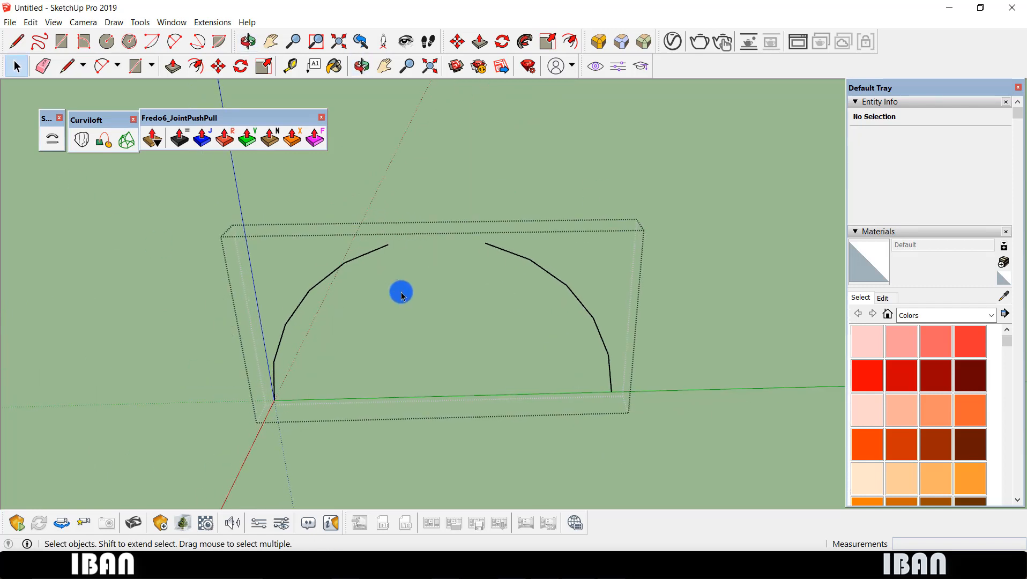
{"action": "key", "text": "h"}
{"action": "key", "text": "h"}
{"action": "middle_click_drag", "start_coordinate": [415, 254], "coordinate": [400, 310]}
{"action": "scroll", "coordinate": [400, 309], "scroll_direction": "down", "scroll_amount": 2}
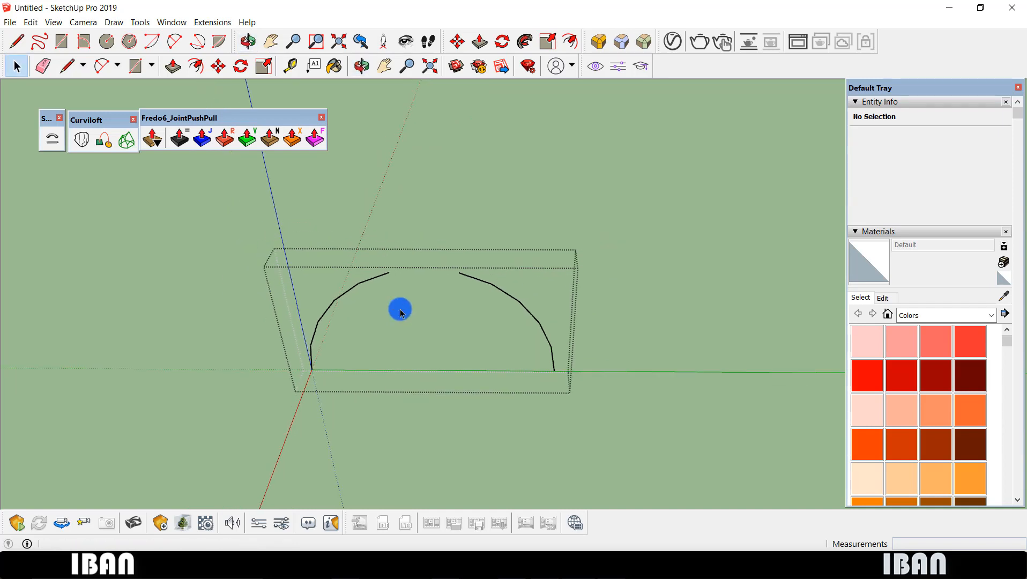
{"action": "scroll", "coordinate": [400, 309], "scroll_direction": "down", "scroll_amount": 2}
{"action": "left_click_drag", "start_coordinate": [237, 226], "coordinate": [740, 507]}
{"action": "key", "text": "h"}
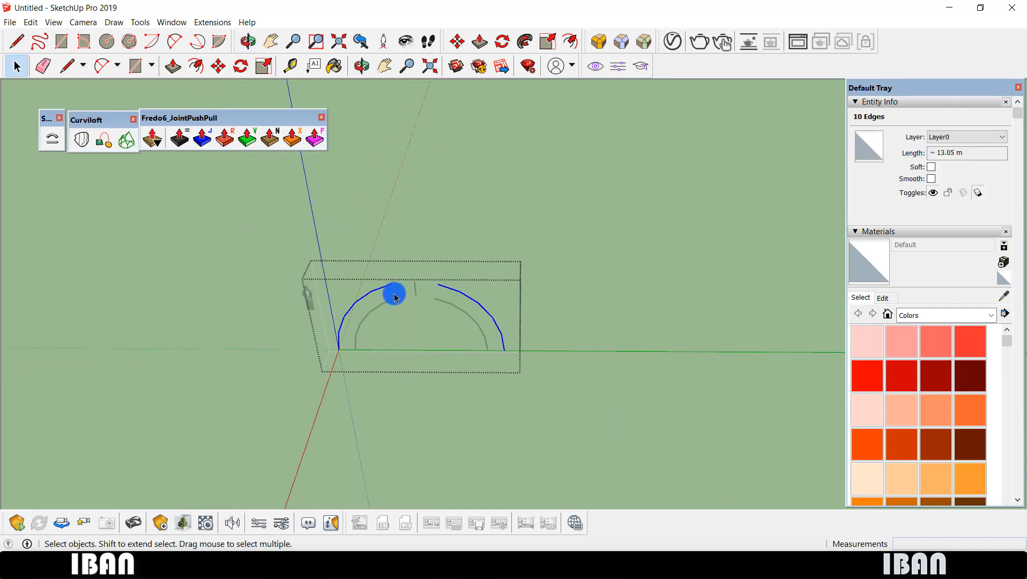
Rotate-copy the outer arcs around the top end of the central vertical line, repeat it 7x, and leave the group.
{"action": "middle_click_drag", "start_coordinate": [395, 298], "coordinate": [420, 282]}
{"action": "key", "text": "q"}
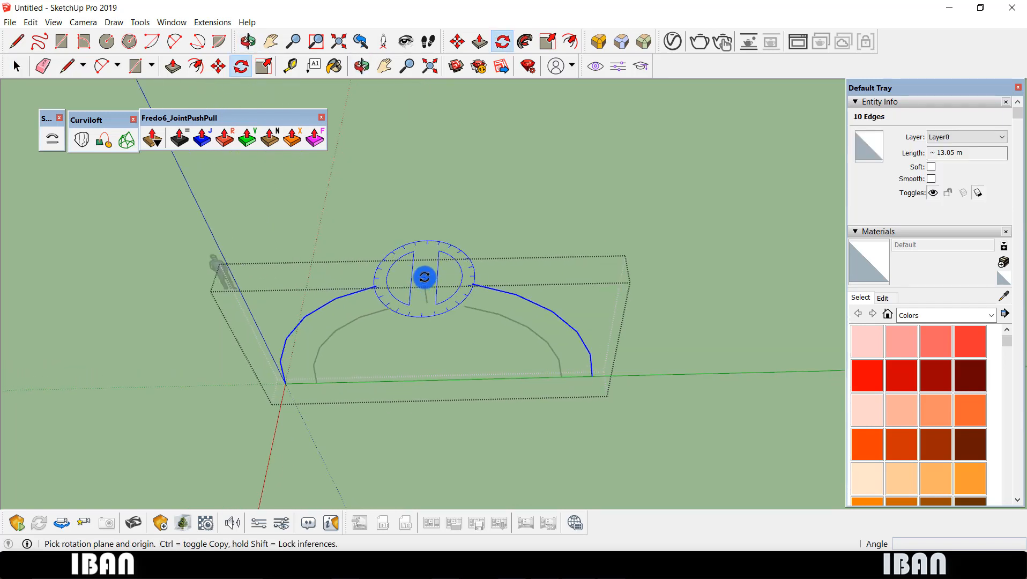
{"action": "left_click", "coordinate": [424, 280]}
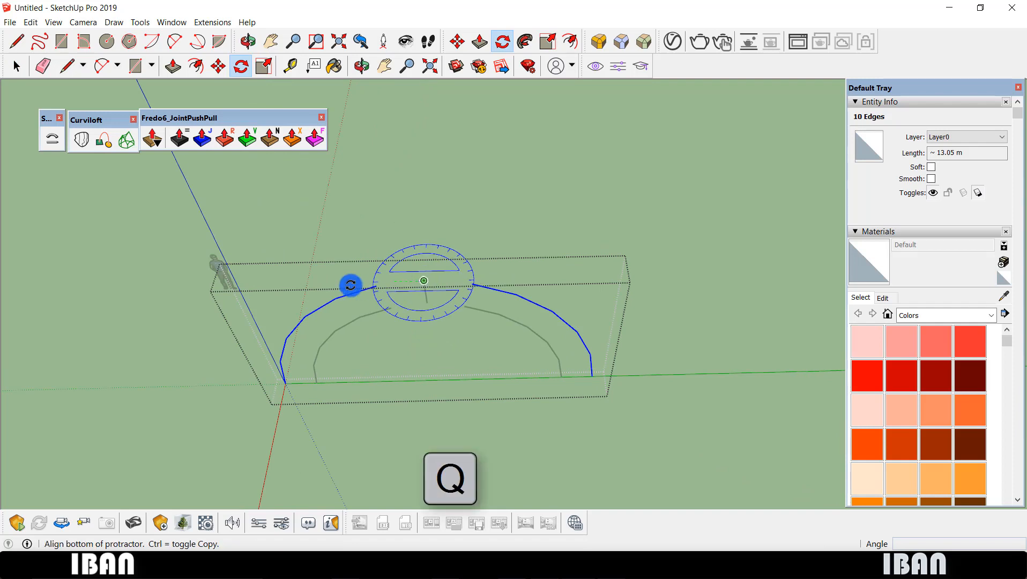
{"action": "left_click", "coordinate": [260, 287]}
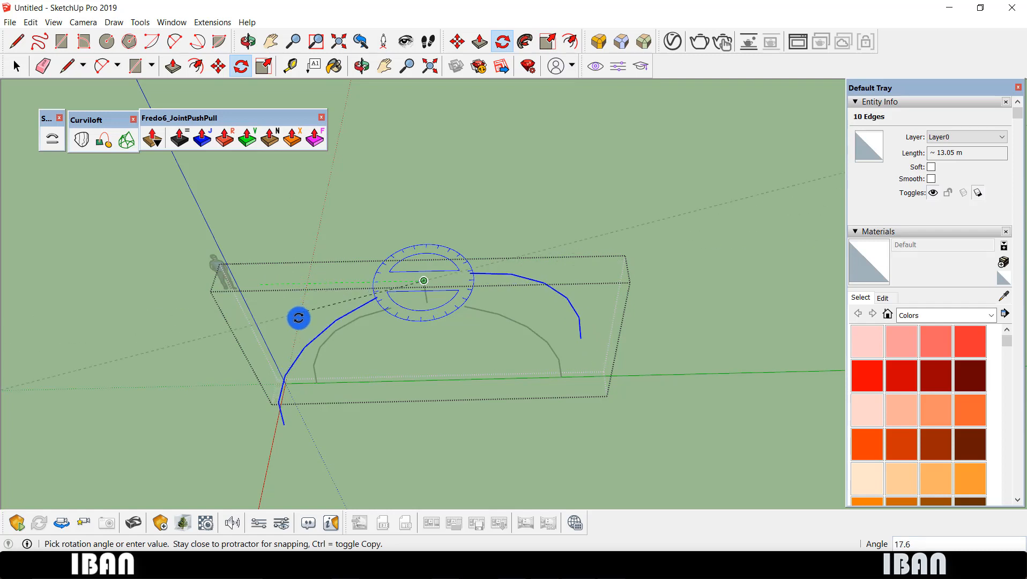
{"action": "key", "text": "ctrl"}
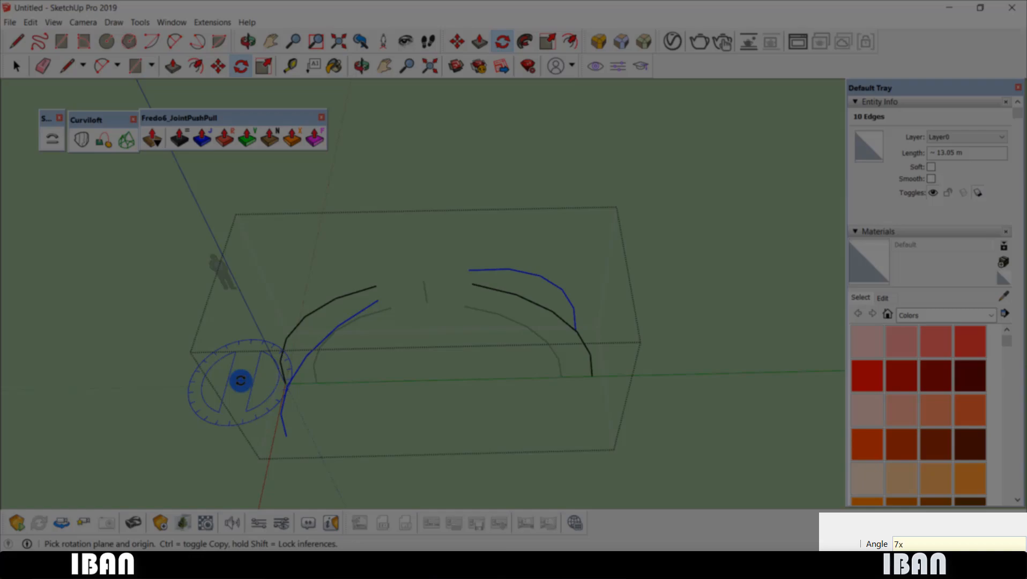
{"action": "key", "text": "Return"}
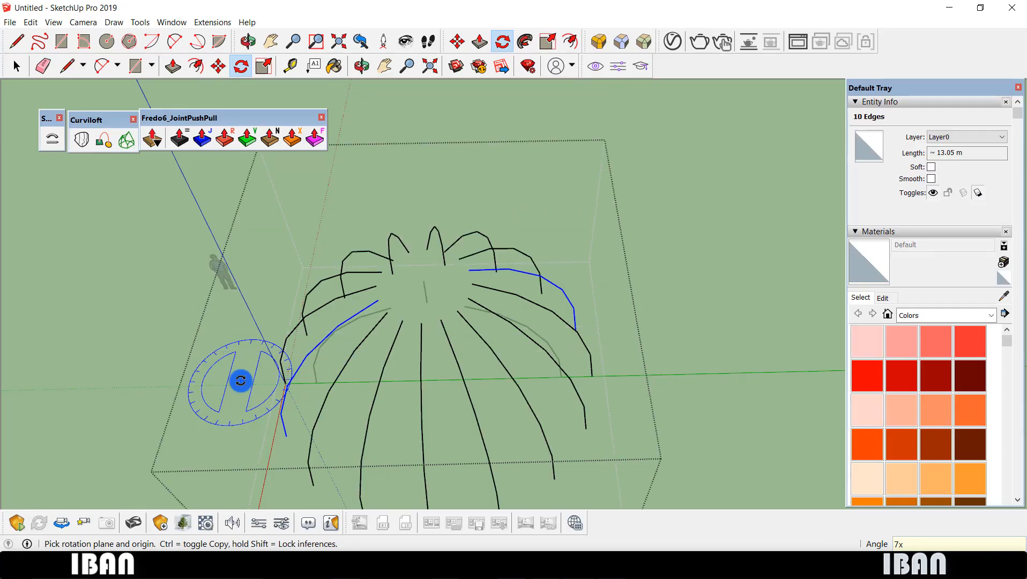
{"action": "key", "text": "space"}
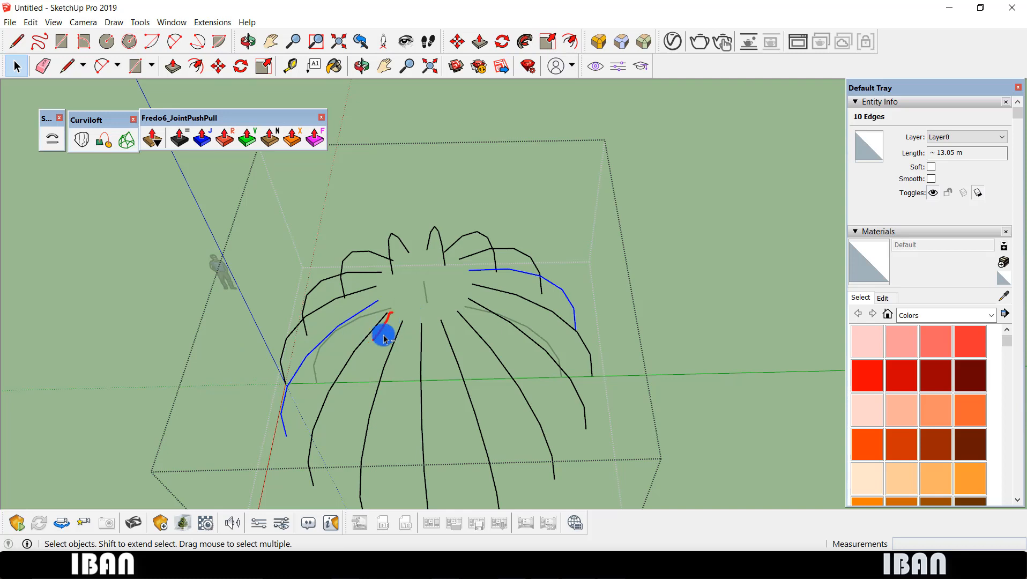
{"action": "left_click_drag", "start_coordinate": [397, 325], "coordinate": [393, 343]}
{"action": "mouse_move", "coordinate": [464, 308]}
{"action": "left_mouse_down"}
{"action": "mouse_move", "coordinate": [495, 327]}
{"action": "mouse_move", "coordinate": [560, 307]}
{"action": "left_mouse_up"}
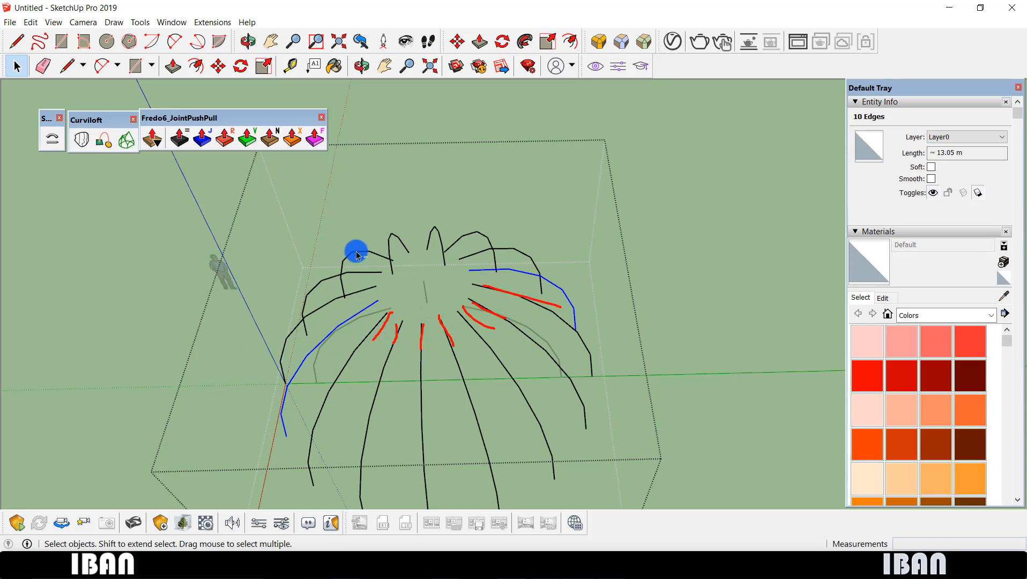
{"action": "left_click", "coordinate": [493, 215]}
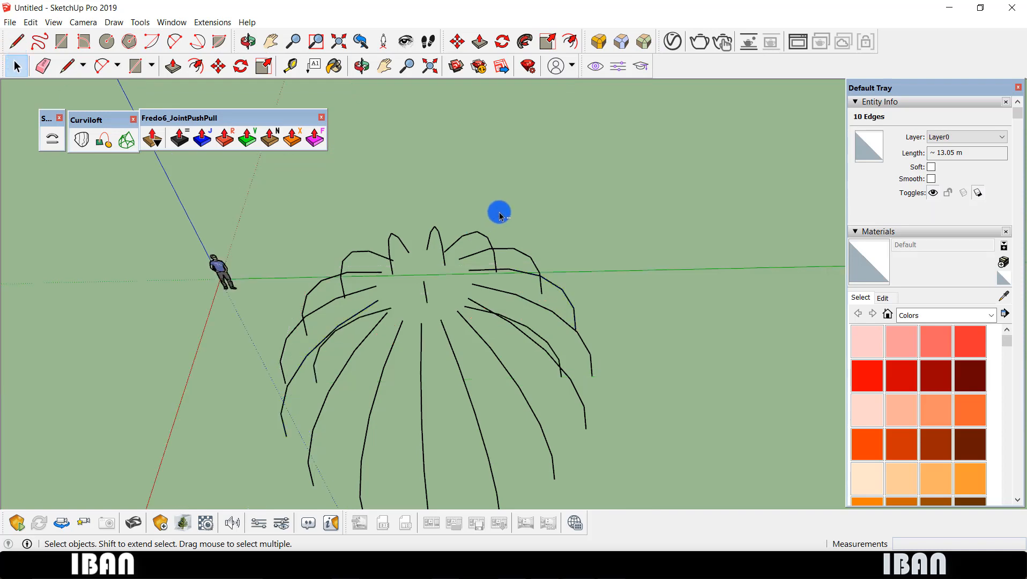
Open the inner arcs group for editing and select both of its arcs.
{"action": "mouse_move", "coordinate": [497, 213]}
{"action": "middle_mouse_down"}
{"action": "mouse_move", "coordinate": [449, 201]}
{"action": "mouse_move", "coordinate": [428, 155]}
{"action": "middle_mouse_up"}
{"action": "middle_click_drag", "start_coordinate": [485, 277], "coordinate": [452, 356]}
{"action": "double_click", "coordinate": [469, 283]}
{"action": "scroll", "coordinate": [462, 249], "scroll_direction": "down", "scroll_amount": 2}
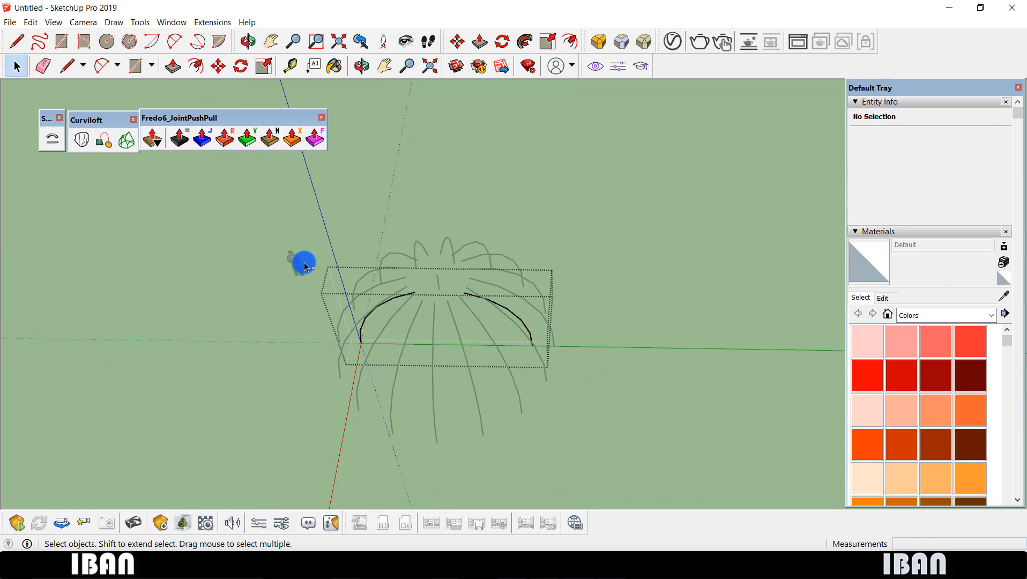
{"action": "left_click_drag", "start_coordinate": [309, 225], "coordinate": [586, 392]}
{"action": "scroll", "coordinate": [441, 272], "scroll_direction": "up", "scroll_amount": 1}
Rotate-copy the inner arcs around the top end of the central vertical line with 7 copies and leave the group.
{"action": "key", "text": "q"}
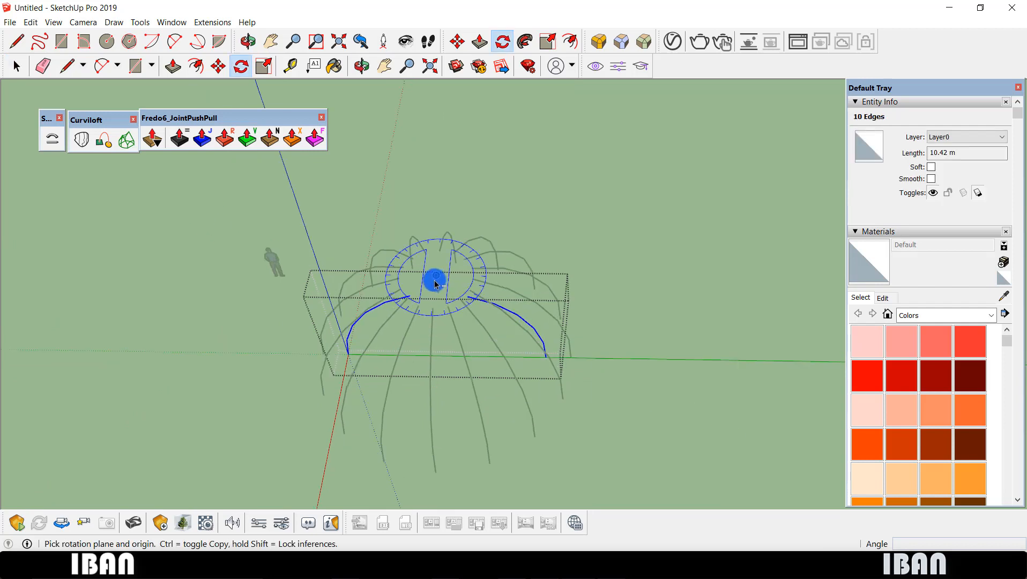
{"action": "scroll", "coordinate": [432, 279], "scroll_direction": "up", "scroll_amount": 1}
{"action": "left_click", "coordinate": [436, 275]}
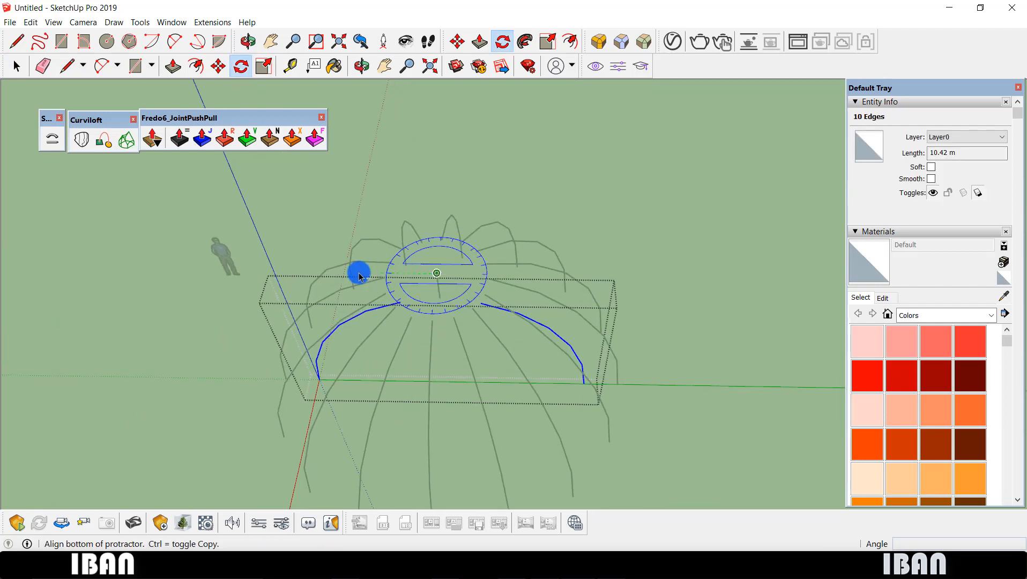
{"action": "left_click", "coordinate": [295, 279]}
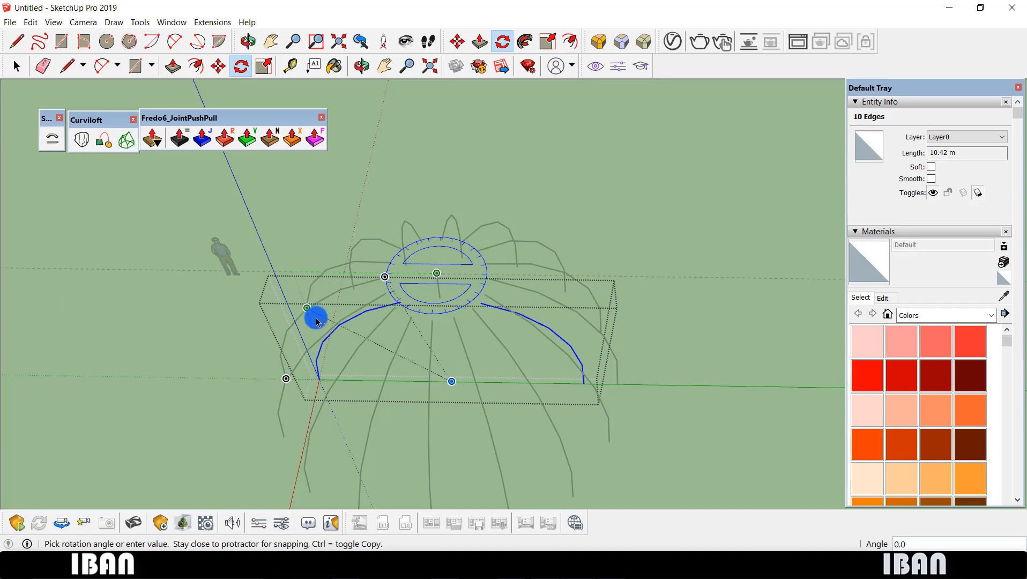
{"action": "left_click", "coordinate": [386, 423]}
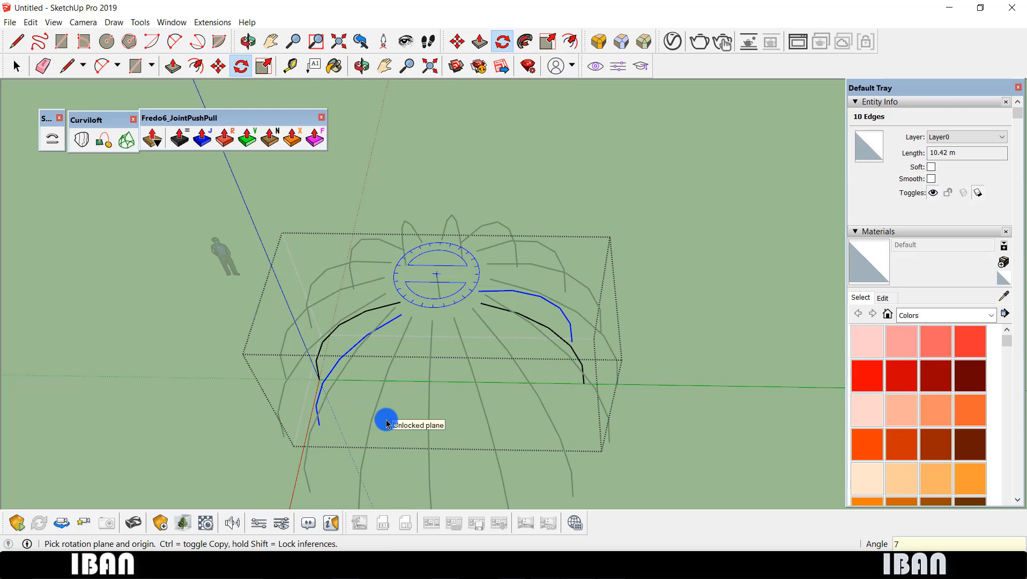
{"action": "key", "text": "Return"}
{"action": "key", "text": "space"}
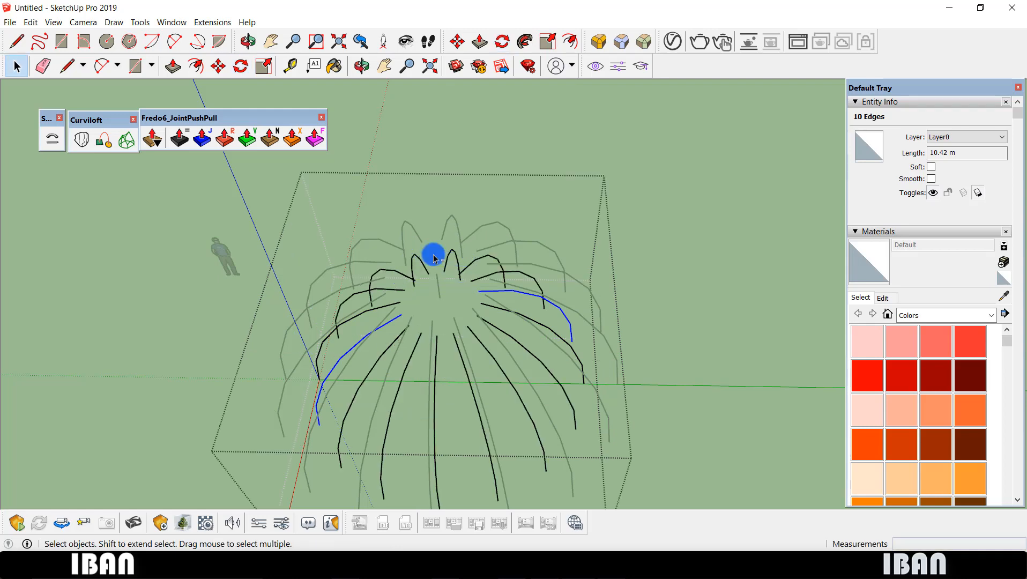
{"action": "middle_click_drag", "start_coordinate": [433, 252], "coordinate": [578, 192]}
{"action": "left_click", "coordinate": [604, 320]}
{"action": "middle_click_drag", "start_coordinate": [604, 320], "coordinate": [400, 333]}
{"action": "scroll", "coordinate": [459, 271], "scroll_direction": "up", "scroll_amount": 2}
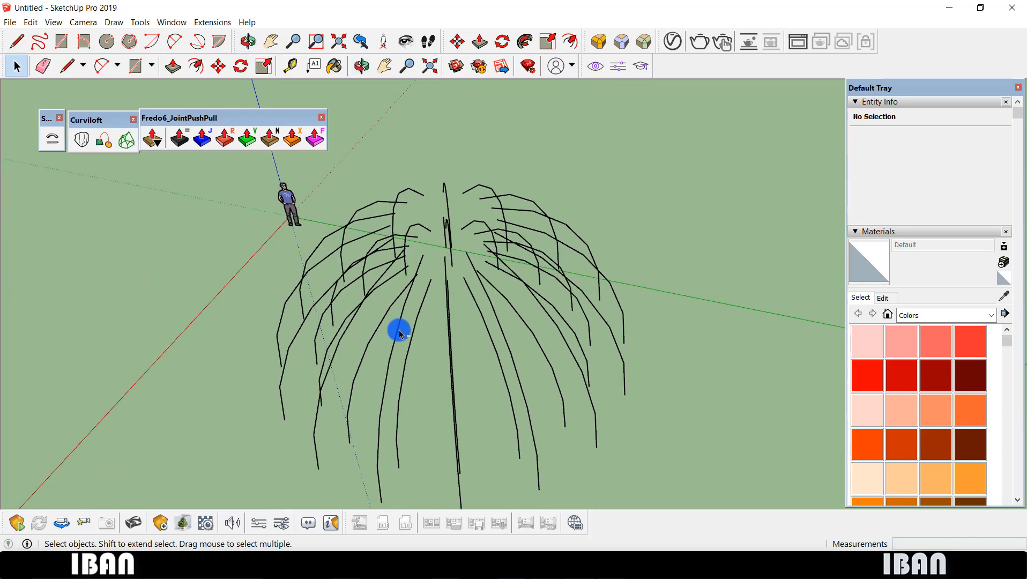
{"action": "left_click", "coordinate": [419, 320]}
{"action": "middle_click_drag", "start_coordinate": [436, 263], "coordinate": [459, 292]}
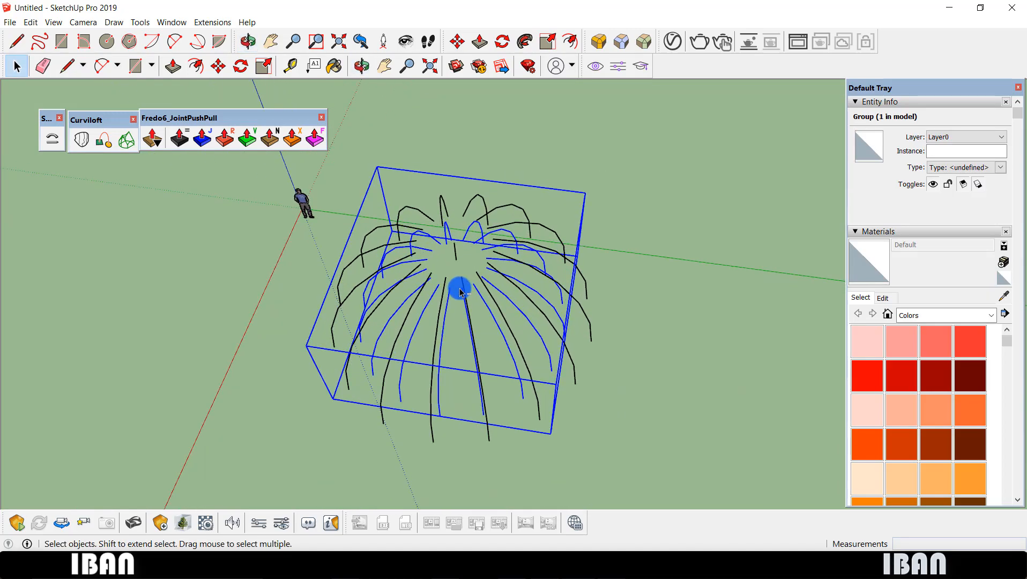
{"action": "key", "text": "q"}
{"action": "scroll", "coordinate": [453, 271], "scroll_direction": "up", "scroll_amount": 3}
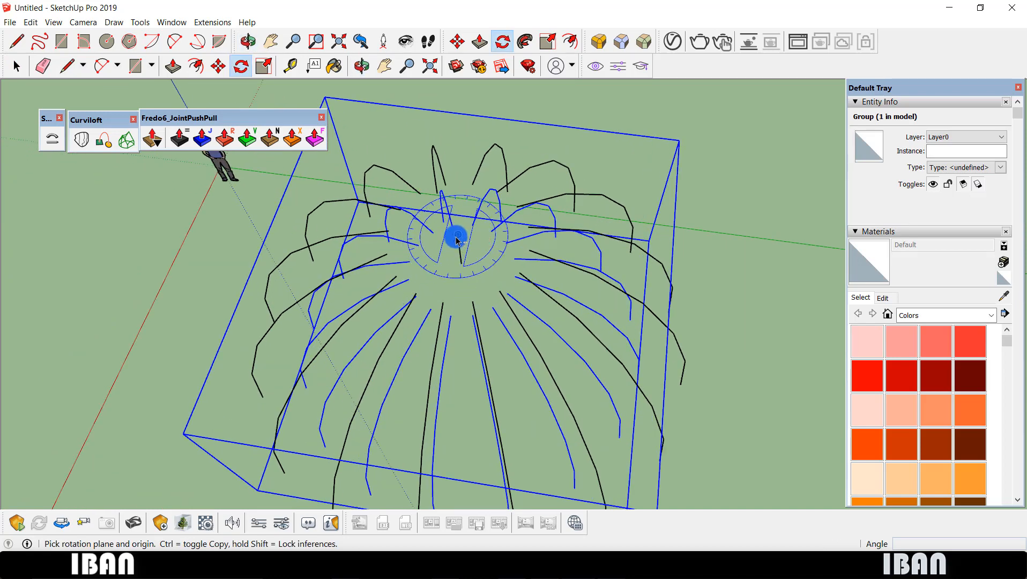
{"action": "left_click", "coordinate": [457, 238]}
{"action": "left_click", "coordinate": [407, 244]}
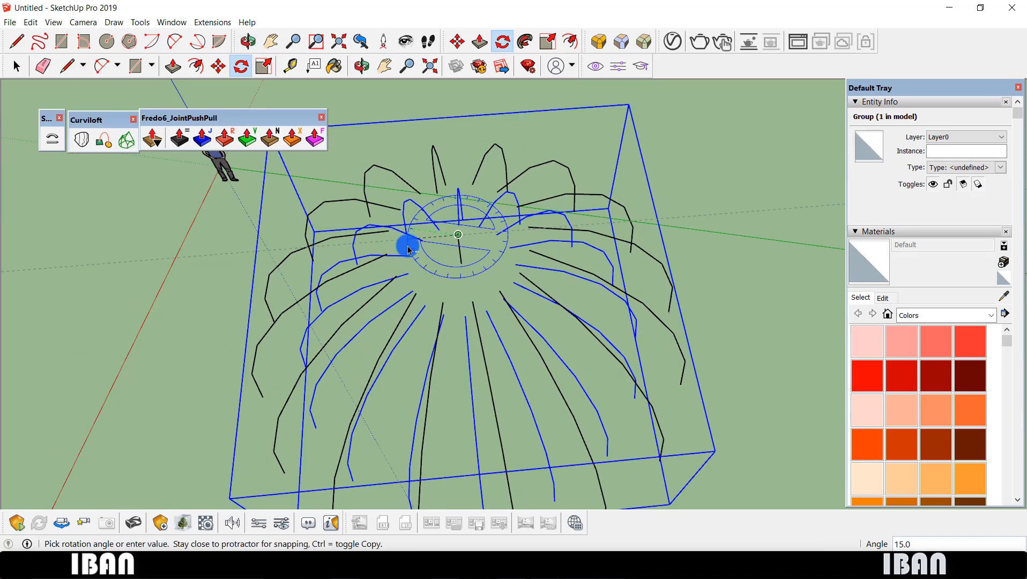
{"action": "scroll", "coordinate": [415, 261], "scroll_direction": "down", "scroll_amount": 3}
{"action": "scroll", "coordinate": [415, 263], "scroll_direction": "up", "scroll_amount": 2}
{"action": "middle_click_drag", "start_coordinate": [417, 268], "coordinate": [424, 294]}
{"action": "key", "text": "space"}
{"action": "middle_click_drag", "start_coordinate": [544, 413], "coordinate": [498, 131]}
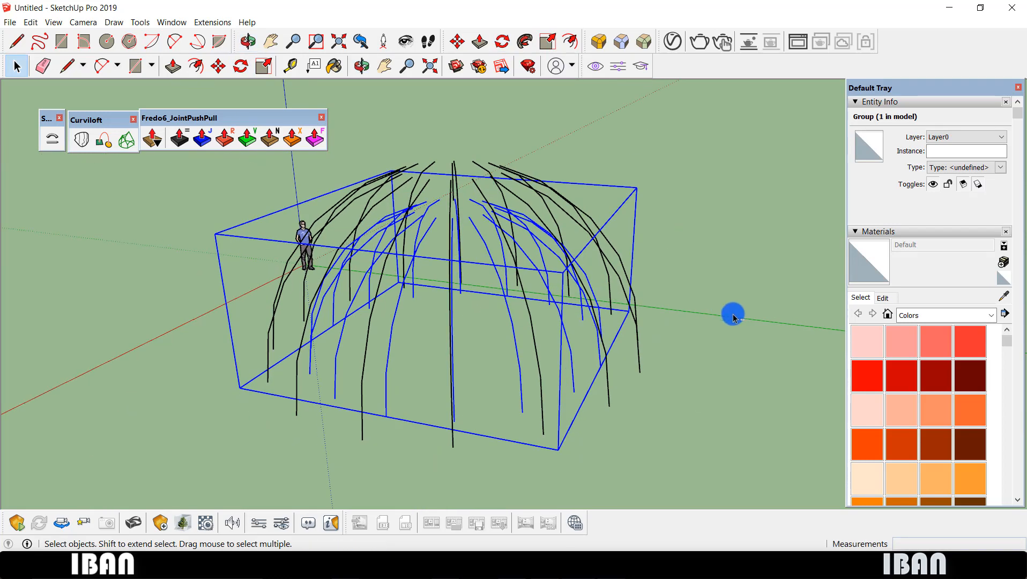
{"action": "left_click", "coordinate": [733, 316]}
{"action": "middle_click_drag", "start_coordinate": [734, 316], "coordinate": [477, 258]}
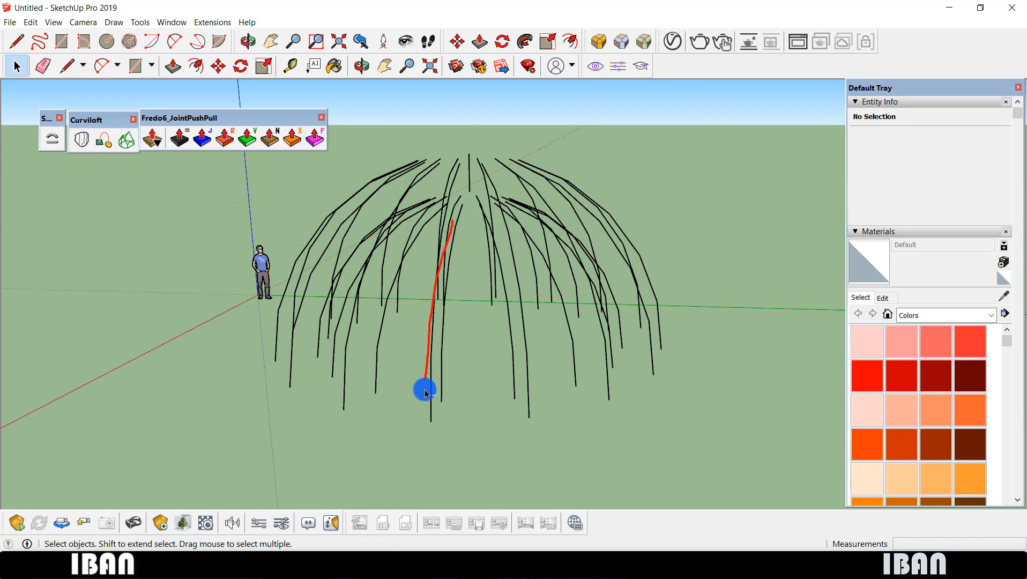
{"action": "mouse_move", "coordinate": [445, 397]}
{"action": "left_mouse_down", "text": "ctrl+shift"}
{"action": "mouse_move", "coordinate": [445, 309]}
{"action": "mouse_move", "coordinate": [466, 231]}
{"action": "left_mouse_up", "text": "ctrl+shift"}
{"action": "left_click_drag", "start_coordinate": [513, 396], "coordinate": [535, 428], "text": "ctrl+shift"}
{"action": "left_click_drag", "start_coordinate": [574, 379], "coordinate": [636, 418], "text": "ctrl+shift"}
{"action": "left_click_drag", "start_coordinate": [614, 357], "coordinate": [665, 376], "text": "ctrl+shift"}
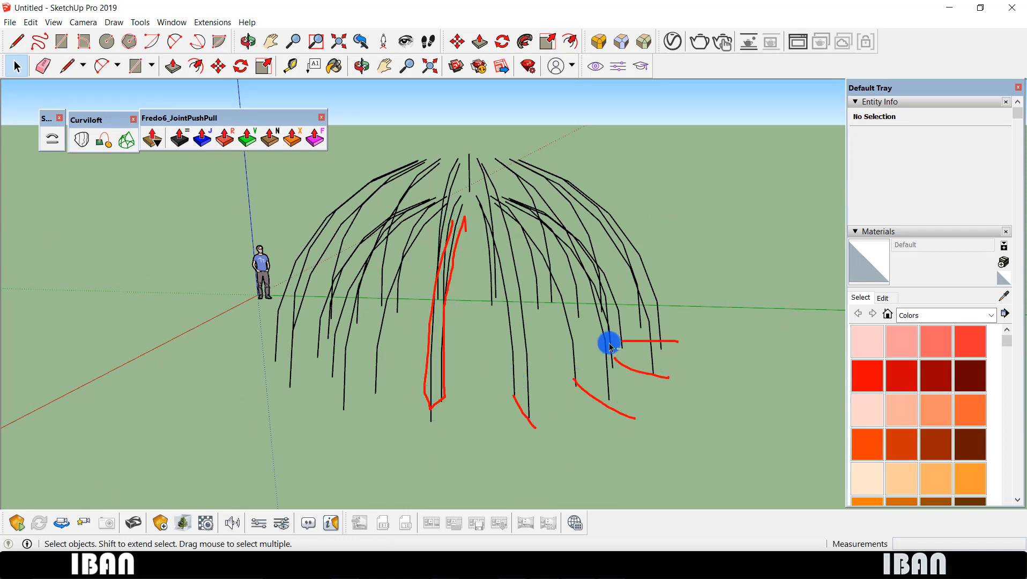
{"action": "key", "text": "Escape"}
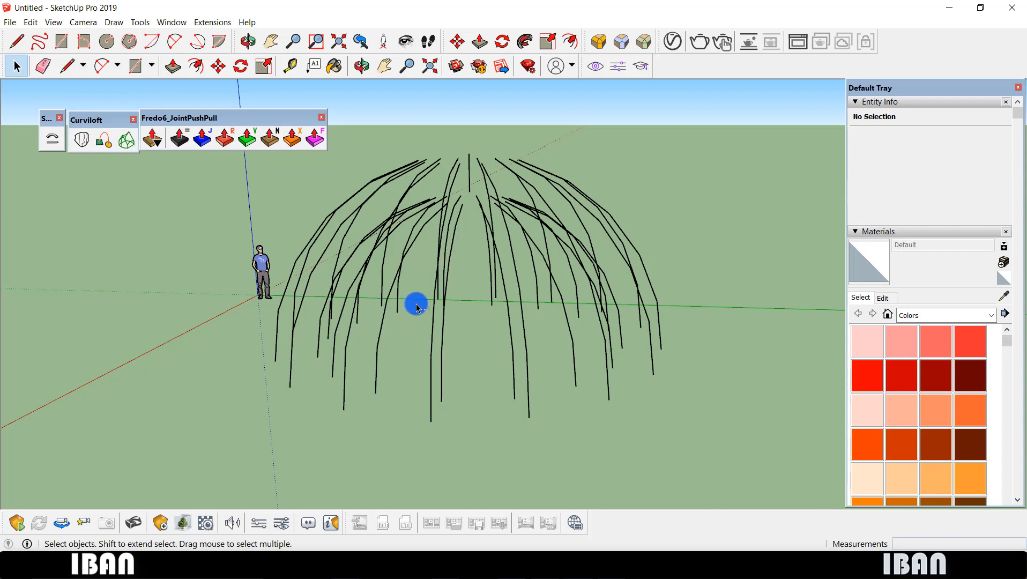
{"action": "mouse_move", "coordinate": [344, 404]}
{"action": "left_mouse_down", "text": "ctrl+shift"}
{"action": "mouse_move", "coordinate": [350, 415]}
{"action": "mouse_move", "coordinate": [436, 416]}
{"action": "mouse_move", "coordinate": [429, 437]}
{"action": "left_mouse_up", "text": "ctrl+shift"}
{"action": "mouse_move", "coordinate": [400, 390]}
{"action": "left_mouse_down", "text": "ctrl+shift"}
{"action": "mouse_move", "coordinate": [377, 428]}
{"action": "mouse_move", "coordinate": [532, 401]}
{"action": "mouse_move", "coordinate": [461, 382]}
{"action": "mouse_move", "coordinate": [620, 380]}
{"action": "left_mouse_up", "text": "ctrl+shift"}
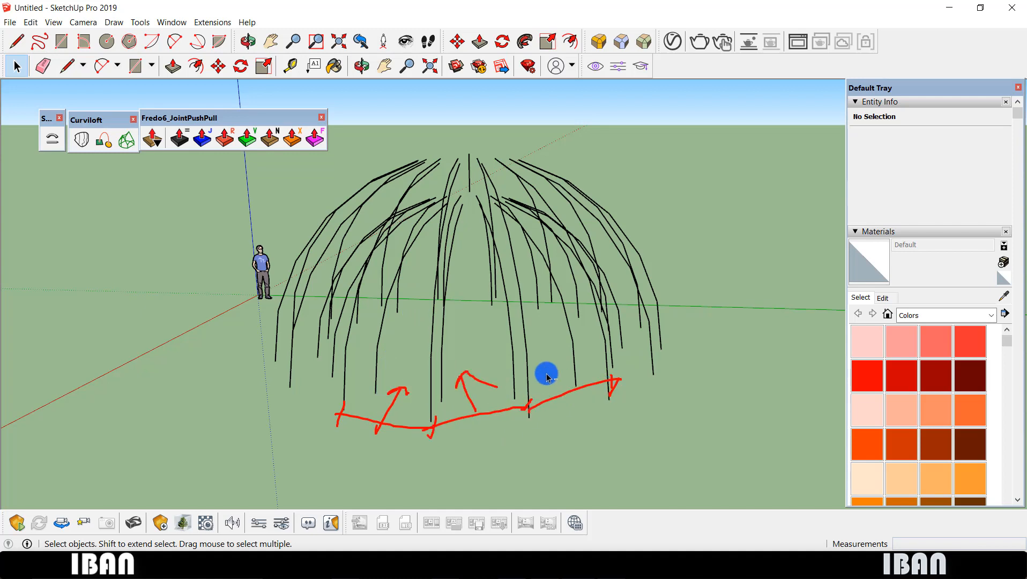
{"action": "key", "text": "Escape"}
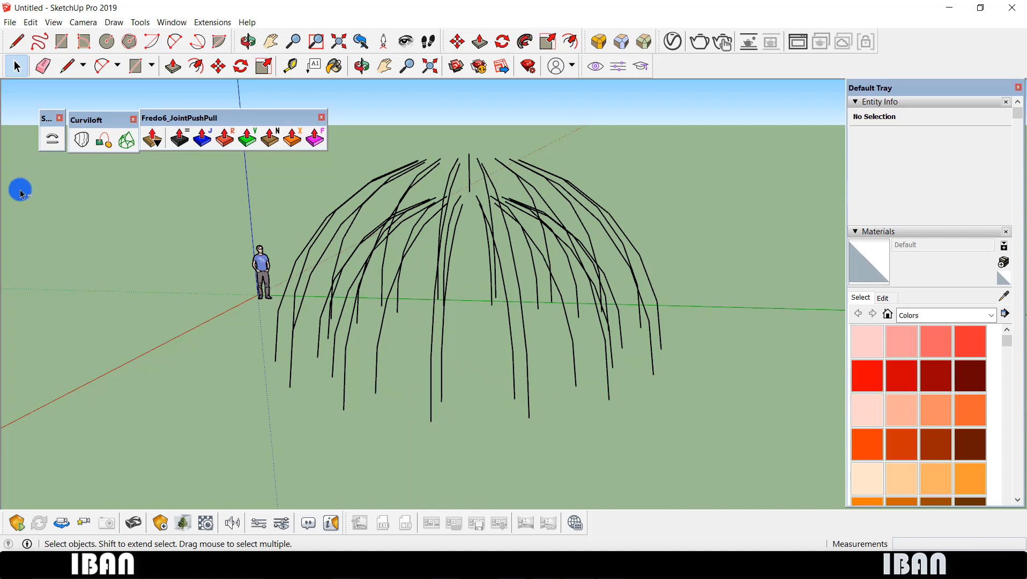
Rotate the inner arcs group 11.25° about the central vertical line and clear the selection.
{"action": "left_click", "coordinate": [383, 312]}
{"action": "middle_click_drag", "start_coordinate": [408, 277], "coordinate": [529, 303]}
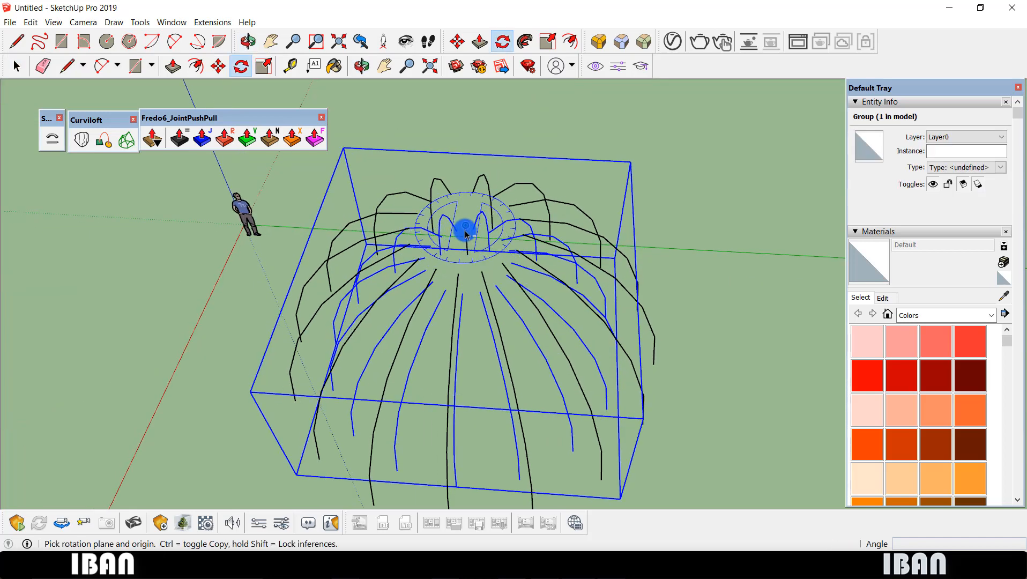
{"action": "left_click", "coordinate": [453, 232]}
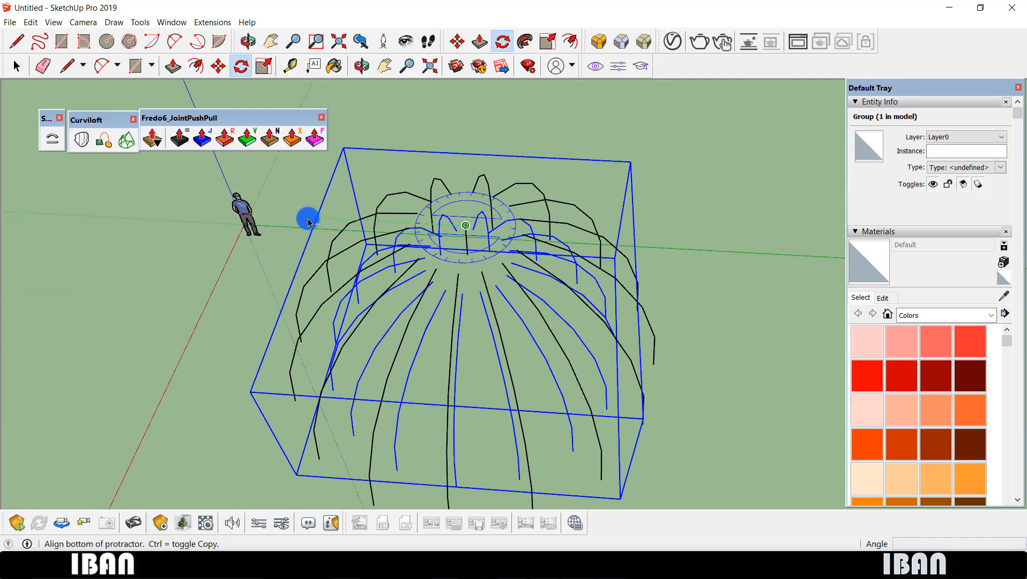
{"action": "left_click", "coordinate": [296, 220]}
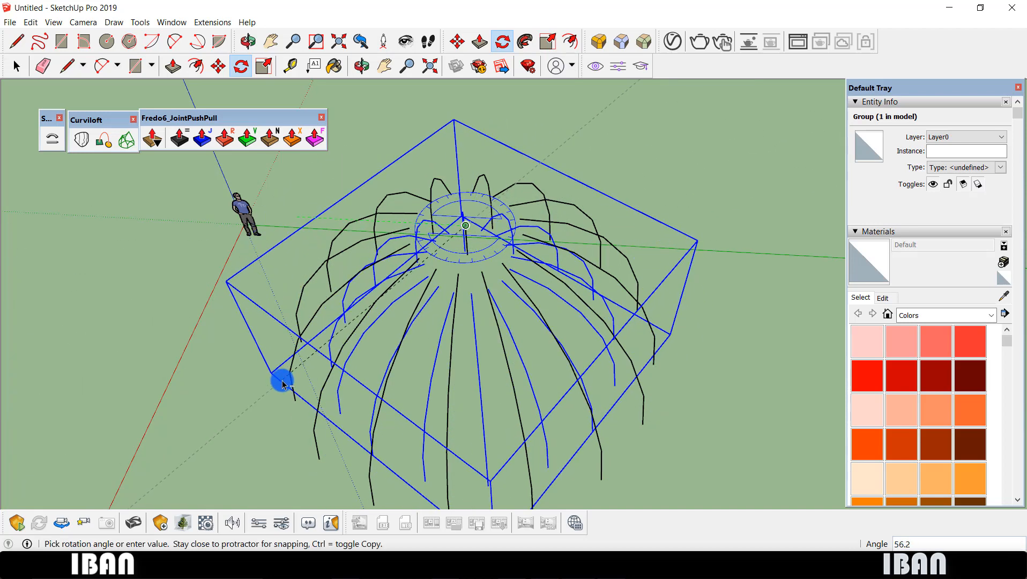
{"action": "type", "text": "11"}
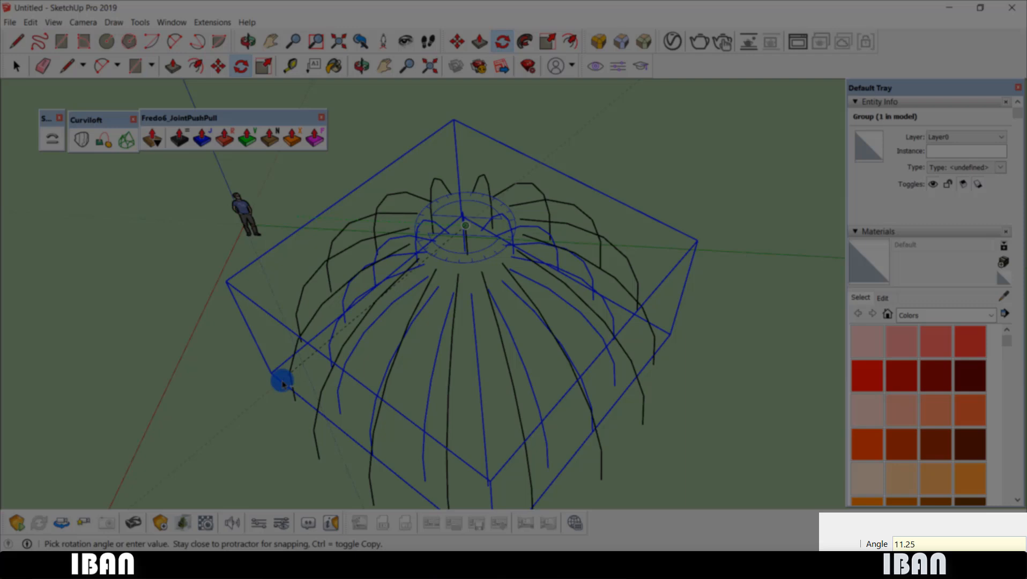
{"action": "type", "text": ".25"}
{"action": "key", "text": "Return"}
{"action": "key", "text": "space"}
{"action": "left_click", "coordinate": [750, 283]}
Select both arcs groups and copy them about 13 m along the green axis.
{"action": "middle_click_drag", "start_coordinate": [650, 370], "coordinate": [491, 262]}
{"action": "middle_click_drag", "start_coordinate": [562, 358], "coordinate": [560, 411]}
{"action": "left_click_drag", "start_coordinate": [560, 417], "coordinate": [479, 347]}
{"action": "scroll", "coordinate": [477, 355], "scroll_direction": "down", "scroll_amount": 5}
{"action": "key", "text": "m"}
{"action": "left_click", "coordinate": [448, 401]}
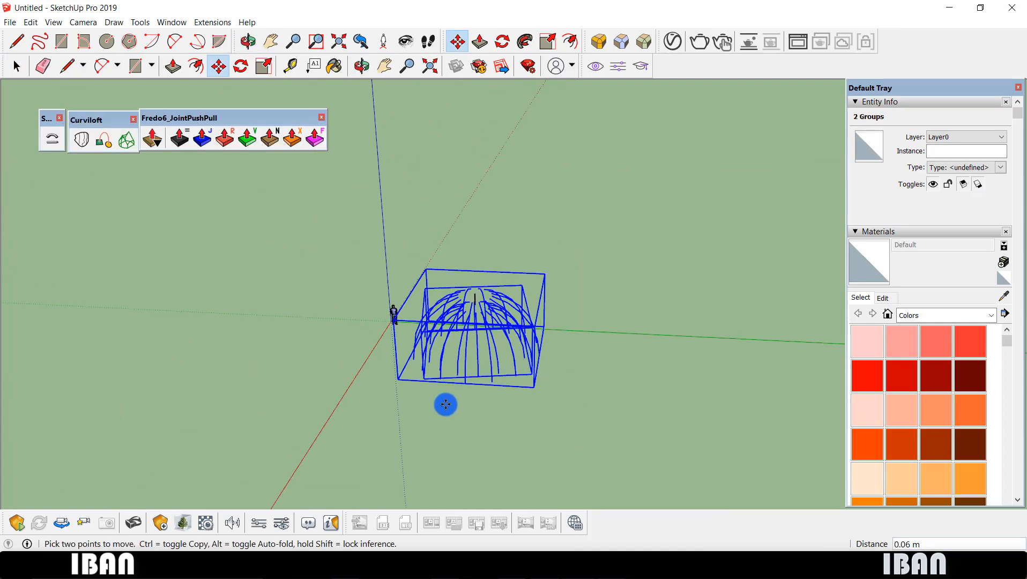
{"action": "key", "text": "ctrl"}
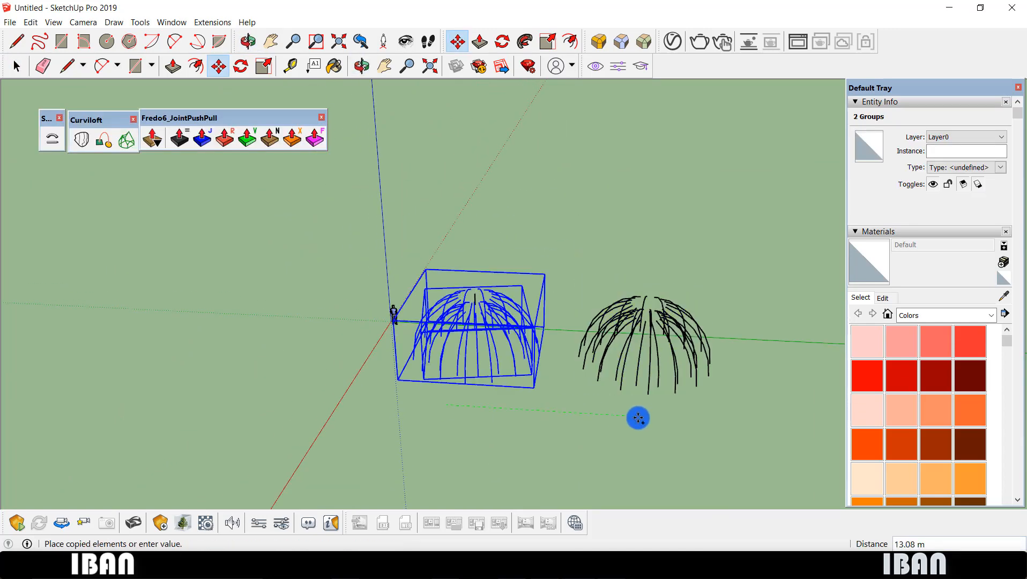
{"action": "left_click", "coordinate": [645, 413]}
{"action": "key", "text": "space"}
{"action": "left_click", "coordinate": [711, 413]}
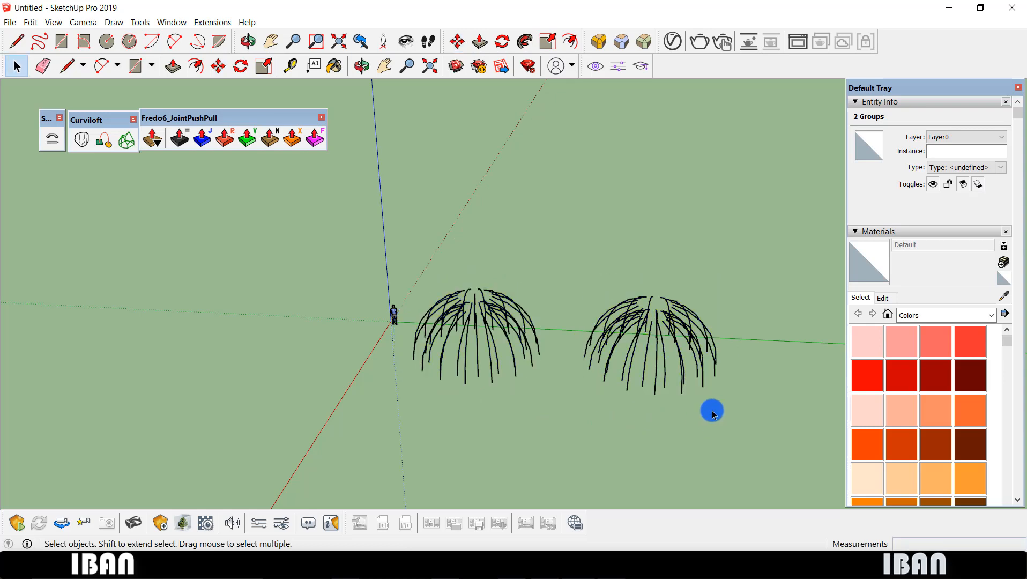
Start a Loft by Spline from the outer and inner arcs groups of the copied dome.
{"action": "scroll", "coordinate": [711, 413], "scroll_direction": "up", "scroll_amount": 3}
{"action": "middle_click_drag", "start_coordinate": [711, 413], "coordinate": [649, 431]}
{"action": "left_click", "coordinate": [571, 398]}
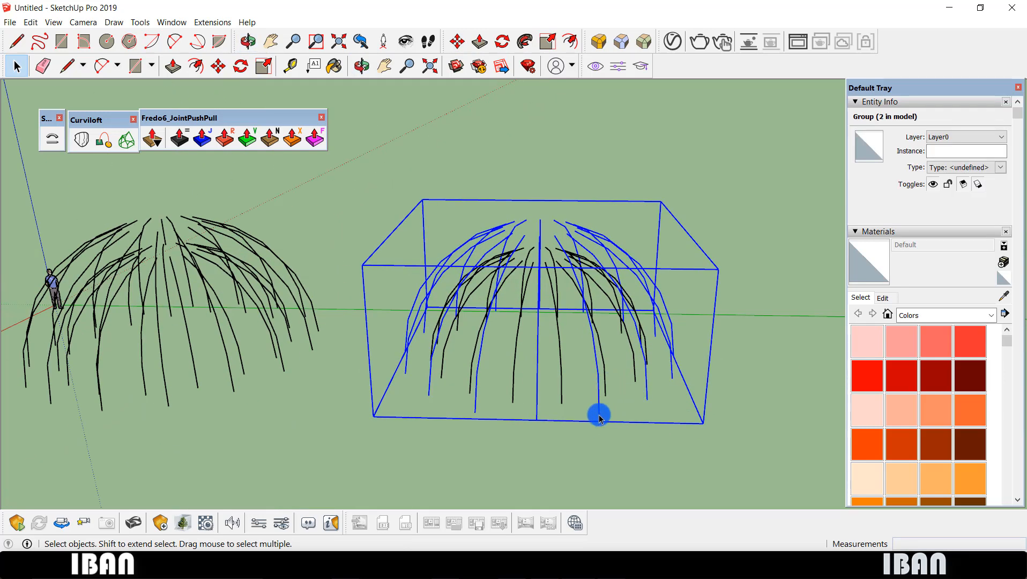
{"action": "left_click", "coordinate": [461, 382], "text": "shift"}
{"action": "scroll", "coordinate": [525, 406], "scroll_direction": "up", "scroll_amount": 3}
{"action": "middle_click_drag", "start_coordinate": [575, 272], "coordinate": [589, 222]}
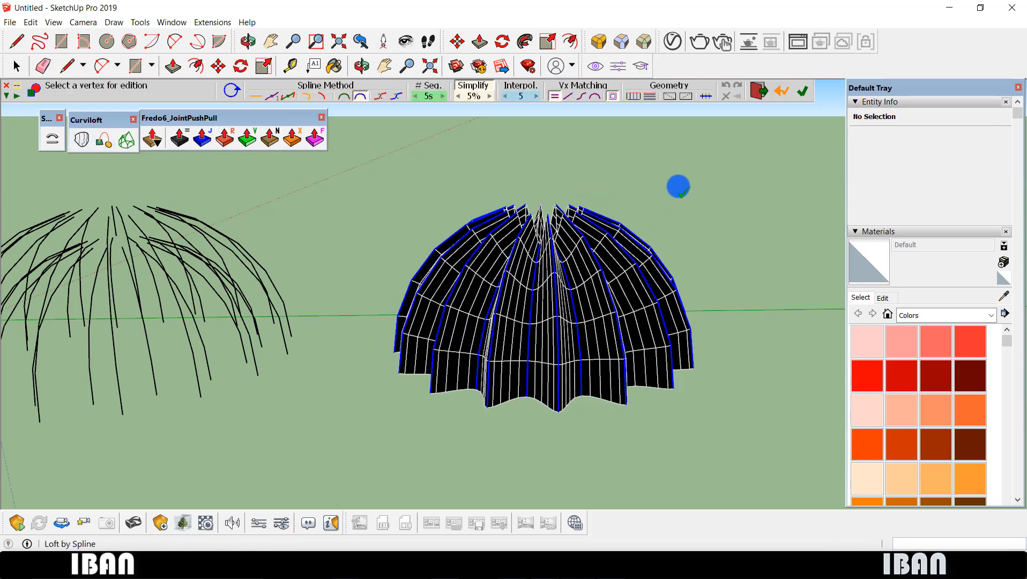
Set the loft to 1 segment, generate only the connecting lines without faces, and apply it.
{"action": "mouse_move", "coordinate": [679, 186]}
{"action": "middle_mouse_down"}
{"action": "mouse_move", "coordinate": [655, 220]}
{"action": "mouse_move", "coordinate": [692, 182]}
{"action": "middle_mouse_up"}
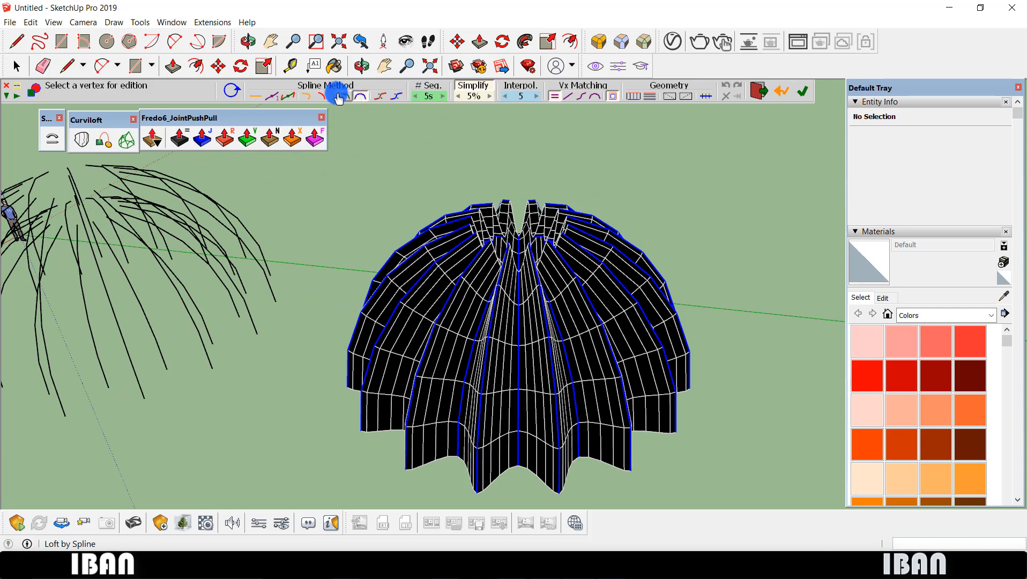
{"action": "left_click", "coordinate": [417, 96]}
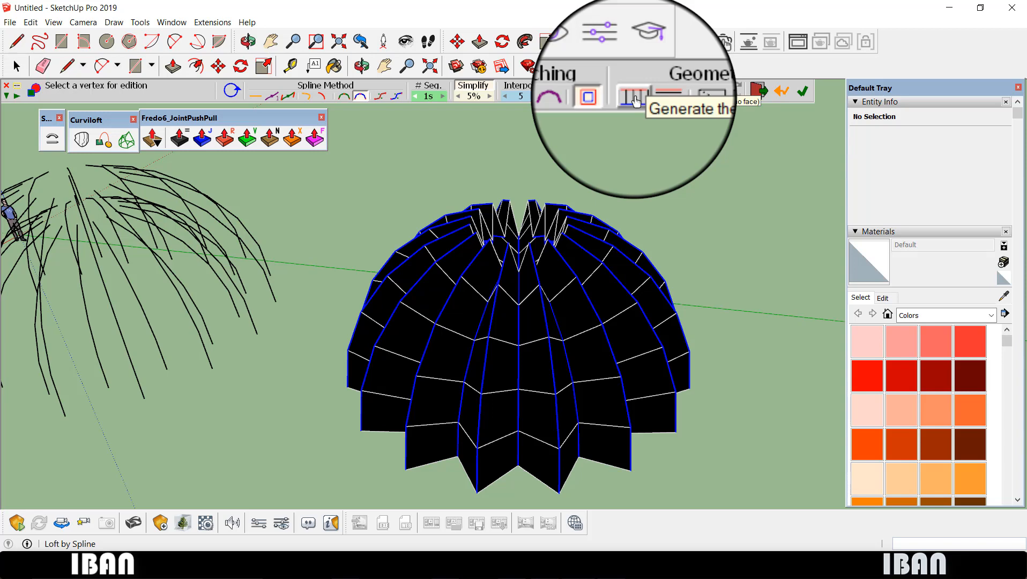
{"action": "left_click", "coordinate": [635, 95]}
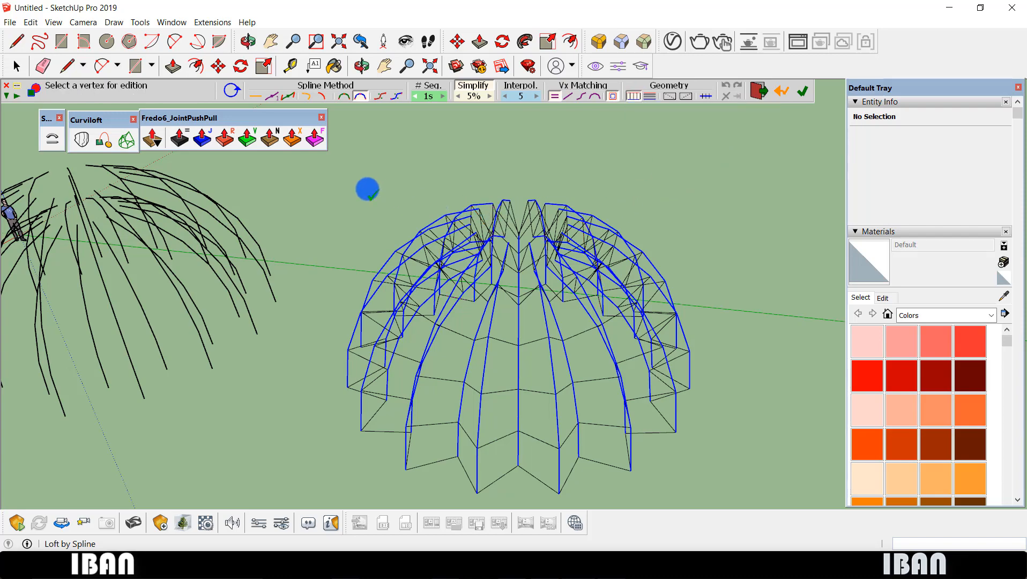
{"action": "middle_click_drag", "start_coordinate": [367, 189], "coordinate": [711, 159]}
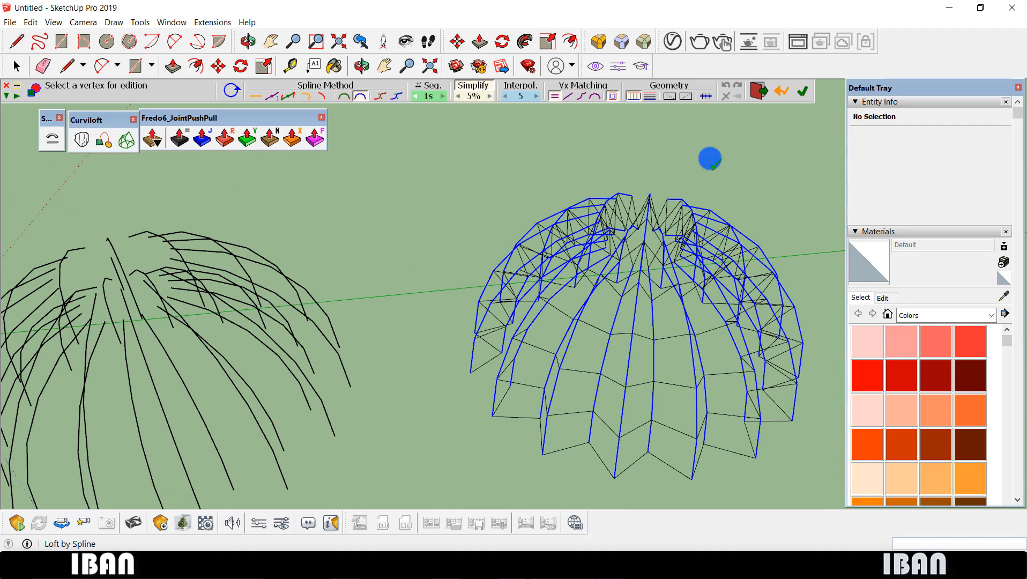
{"action": "left_click", "coordinate": [807, 90]}
{"action": "scroll", "coordinate": [278, 232], "scroll_direction": "down", "scroll_amount": 2}
{"action": "scroll", "coordinate": [328, 212], "scroll_direction": "down", "scroll_amount": 2}
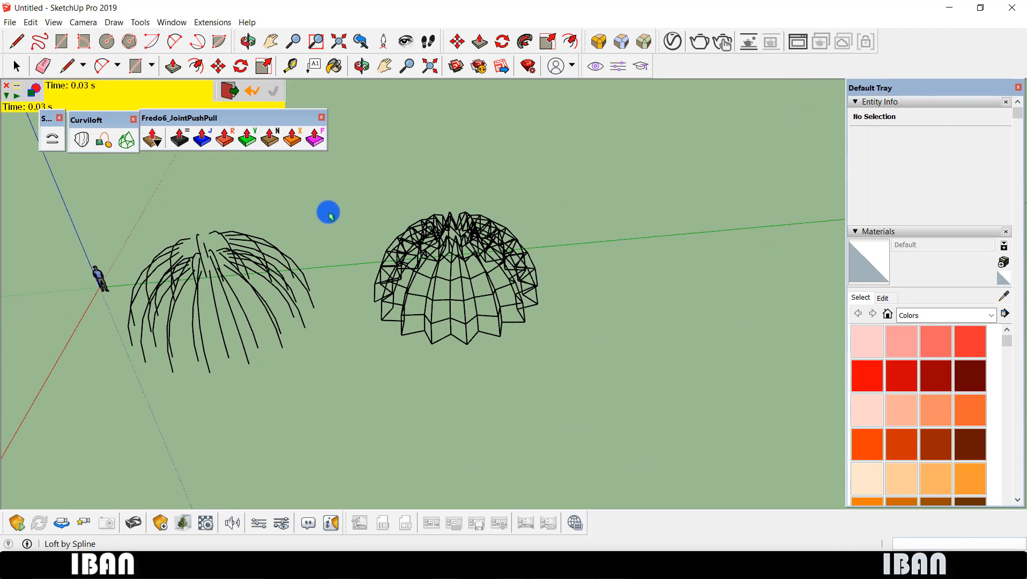
{"action": "left_click", "coordinate": [17, 69]}
Examine the lofted line framework of the copied dome up close and from several angles.
{"action": "scroll", "coordinate": [348, 326], "scroll_direction": "up", "scroll_amount": 2}
{"action": "middle_click_drag", "start_coordinate": [349, 326], "coordinate": [343, 376]}
{"action": "scroll", "coordinate": [384, 394], "scroll_direction": "up", "scroll_amount": 2}
{"action": "scroll", "coordinate": [348, 367], "scroll_direction": "up", "scroll_amount": 2}
{"action": "middle_click_drag", "start_coordinate": [418, 375], "coordinate": [507, 370]}
{"action": "scroll", "coordinate": [395, 405], "scroll_direction": "up", "scroll_amount": 2}
{"action": "scroll", "coordinate": [426, 406], "scroll_direction": "down", "scroll_amount": 5}
{"action": "scroll", "coordinate": [507, 370], "scroll_direction": "up", "scroll_amount": 3}
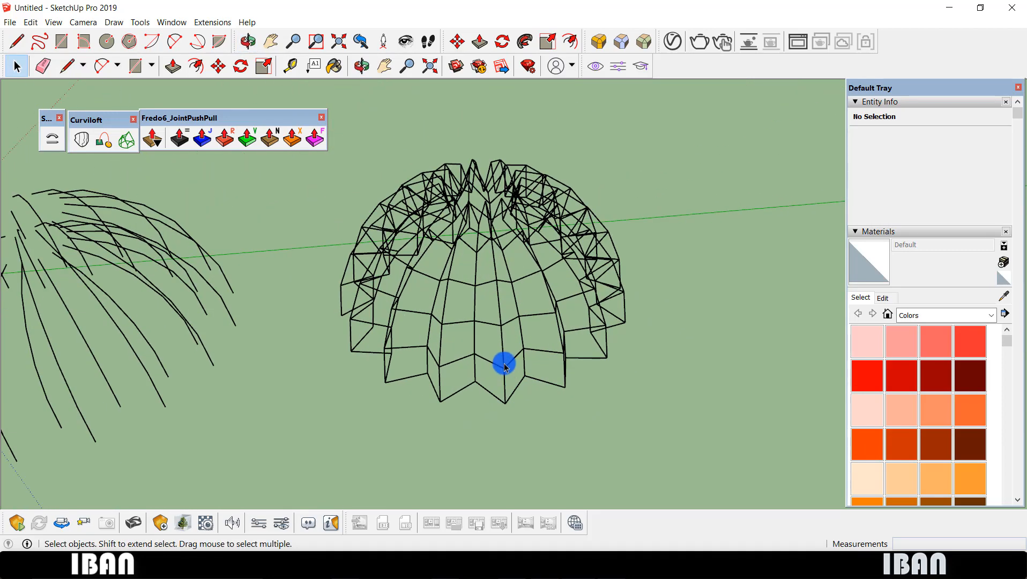
{"action": "middle_click_drag", "start_coordinate": [468, 331], "coordinate": [615, 248]}
{"action": "scroll", "coordinate": [567, 295], "scroll_direction": "up", "scroll_amount": 2}
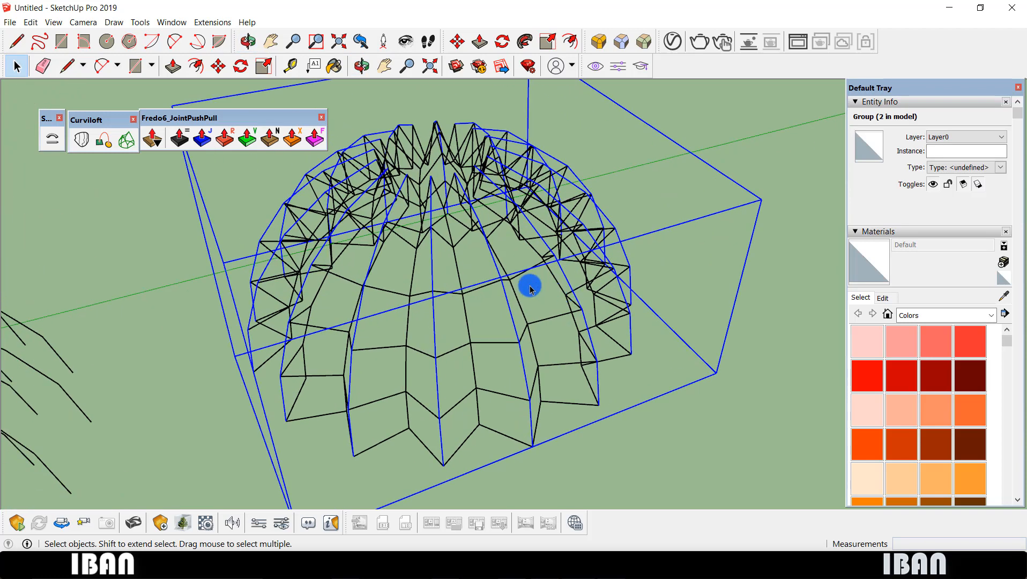
Hide the outer and inner arcs groups of the lofted dome, leaving only the connecting lines.
{"action": "left_click", "coordinate": [530, 289]}
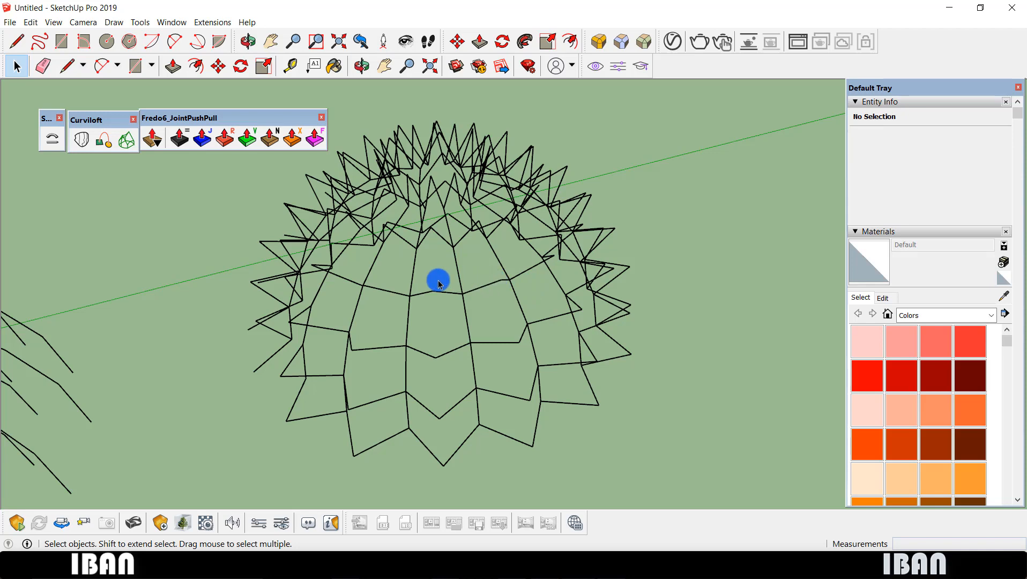
{"action": "middle_click_drag", "start_coordinate": [438, 283], "coordinate": [471, 292]}
{"action": "left_click", "coordinate": [470, 292]}
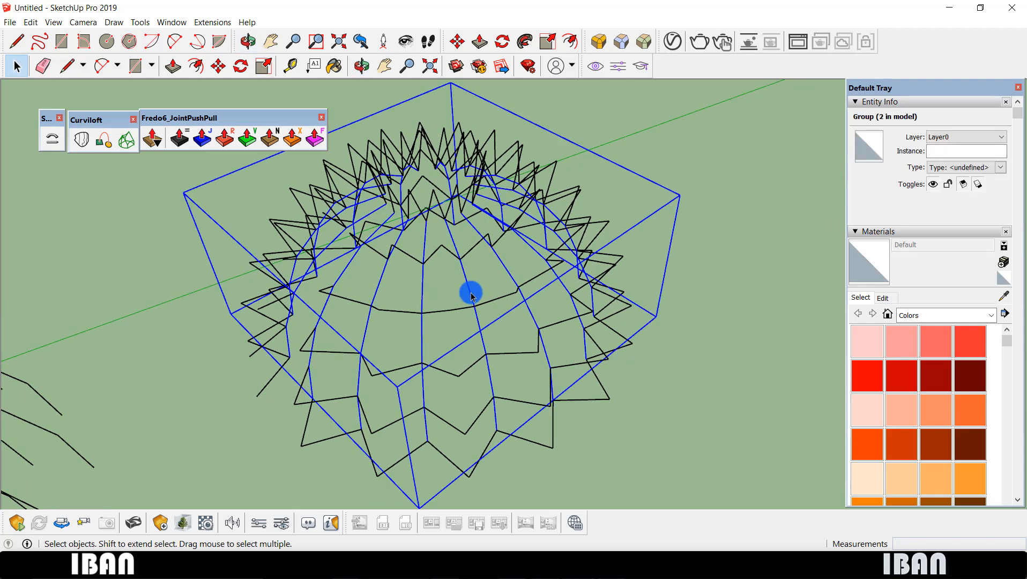
{"action": "left_click", "coordinate": [471, 295]}
{"action": "middle_click_drag", "start_coordinate": [401, 309], "coordinate": [431, 263]}
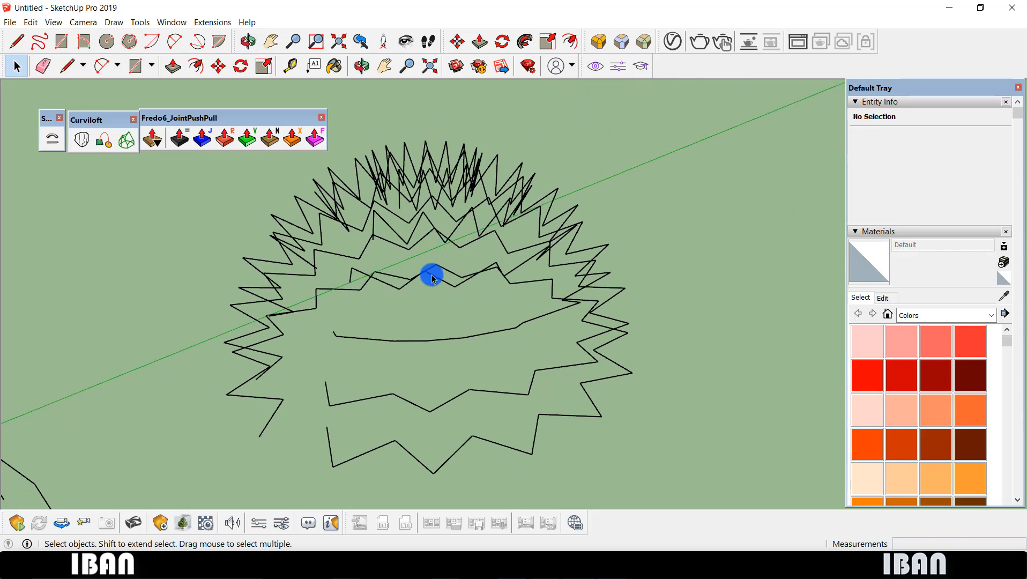
Examine the group of zigzag connecting lines and compare it with the original dome's two arcs groups.
{"action": "left_click", "coordinate": [432, 278]}
{"action": "scroll", "coordinate": [429, 275], "scroll_direction": "down", "scroll_amount": 3}
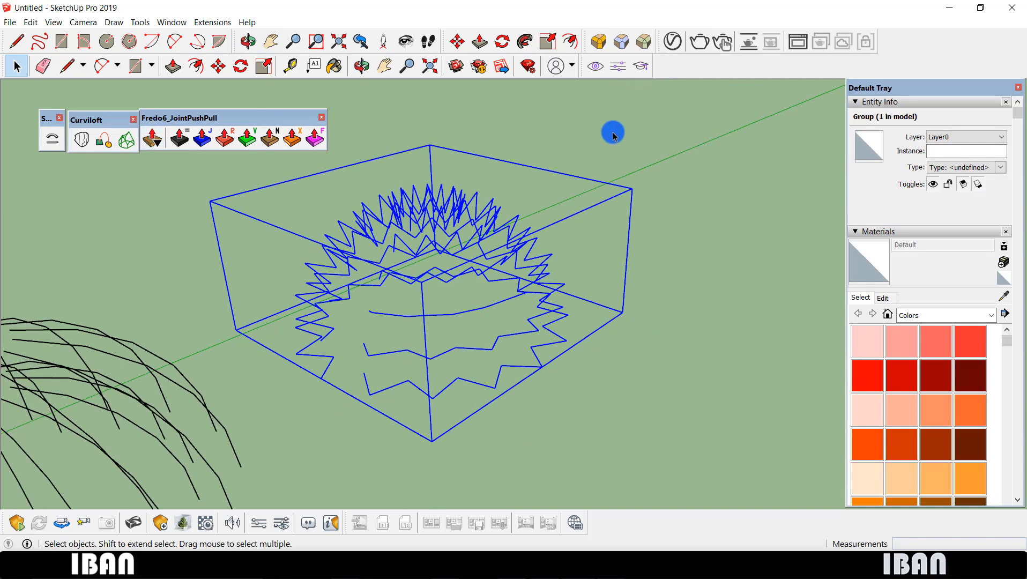
{"action": "left_click", "coordinate": [654, 139]}
{"action": "middle_click_drag", "start_coordinate": [654, 139], "coordinate": [303, 250]}
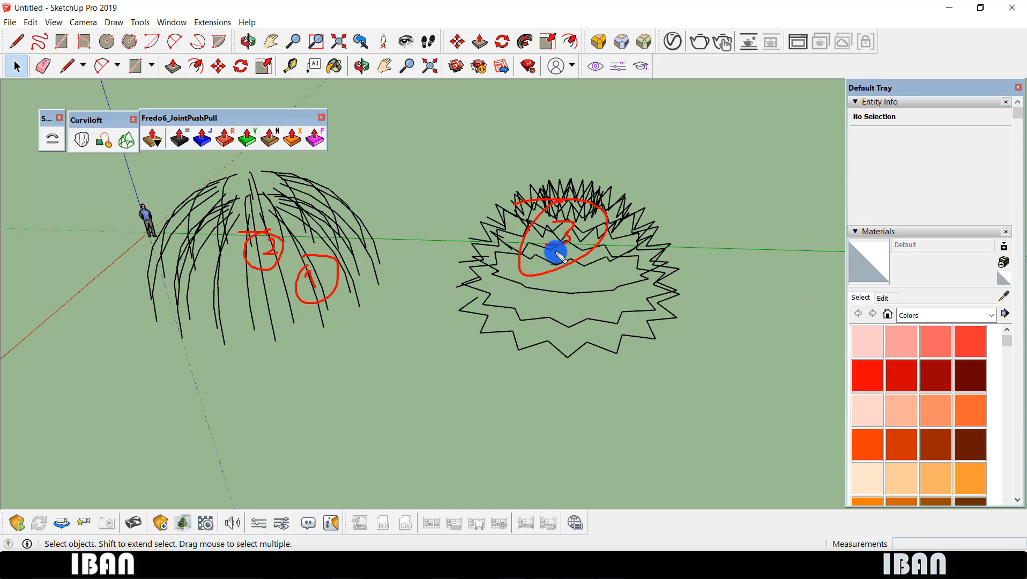
{"action": "key", "text": "Escape"}
{"action": "scroll", "coordinate": [524, 230], "scroll_direction": "up", "scroll_amount": 3}
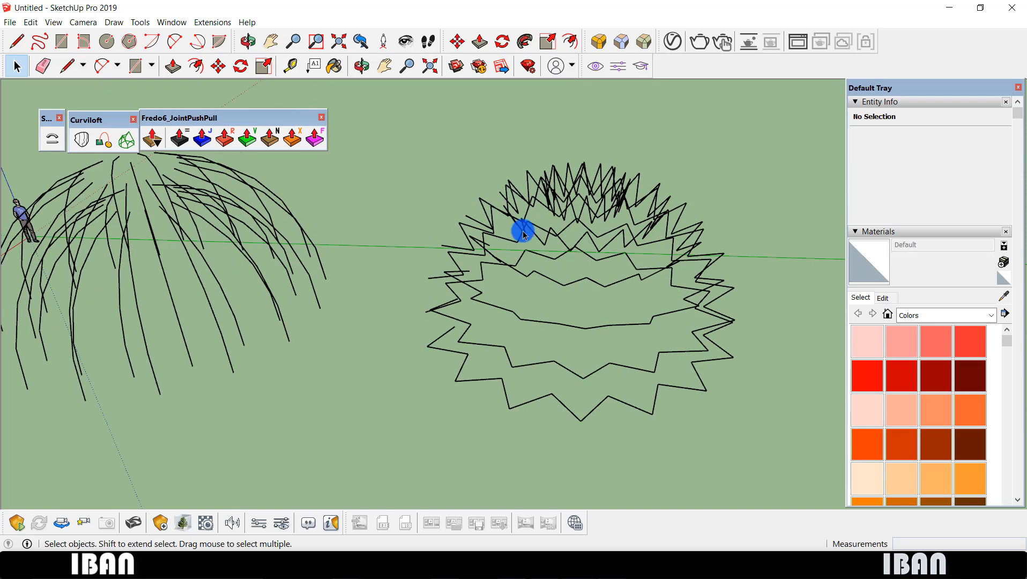
Open the connecting lines group and draw a line closing the gap in the lowest zigzag ring.
{"action": "middle_click_drag", "start_coordinate": [616, 289], "coordinate": [772, 324]}
{"action": "scroll", "coordinate": [429, 290], "scroll_direction": "up", "scroll_amount": 2}
{"action": "middle_click_drag", "start_coordinate": [429, 290], "coordinate": [536, 387]}
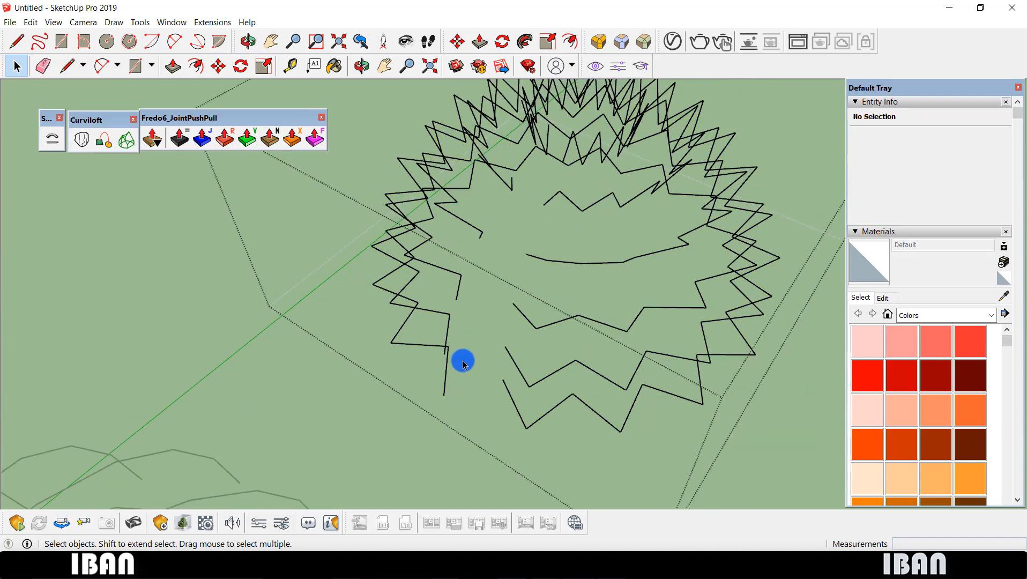
{"action": "key", "text": "l"}
{"action": "left_click", "coordinate": [504, 380]}
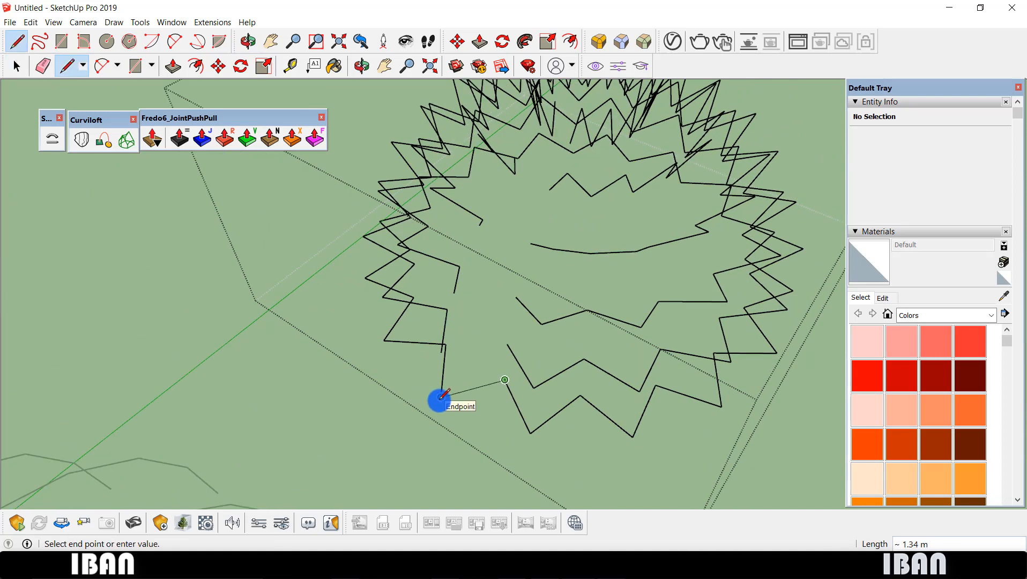
{"action": "left_click", "coordinate": [441, 395]}
{"action": "key", "text": "space"}
Draw lines closing the gaps in the second and third zigzag rings from the base.
{"action": "middle_click_drag", "start_coordinate": [442, 396], "coordinate": [458, 339]}
{"action": "middle_click_drag", "start_coordinate": [496, 298], "coordinate": [495, 289]}
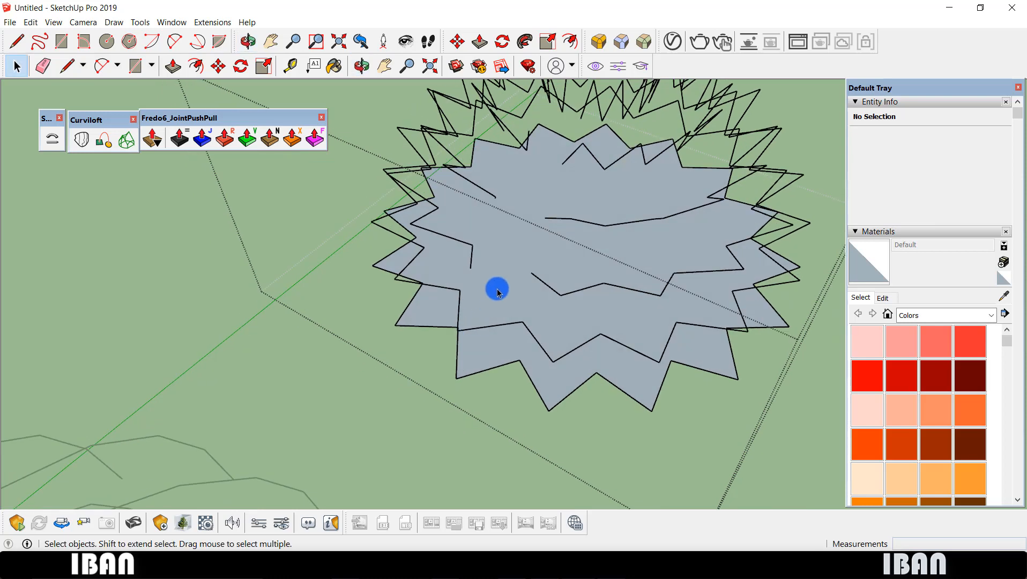
{"action": "key", "text": "l"}
{"action": "left_click", "coordinate": [531, 272]}
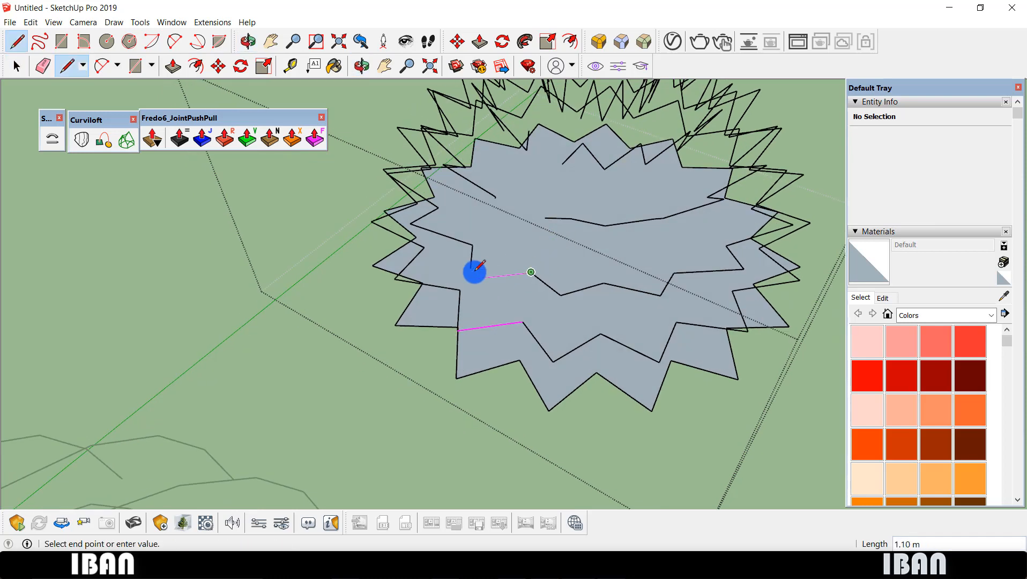
{"action": "key", "text": "space"}
Delete the face that fills the lowest zigzag ring, keeping its edges.
{"action": "middle_click_drag", "start_coordinate": [546, 231], "coordinate": [523, 314]}
{"action": "left_click", "coordinate": [519, 314]}
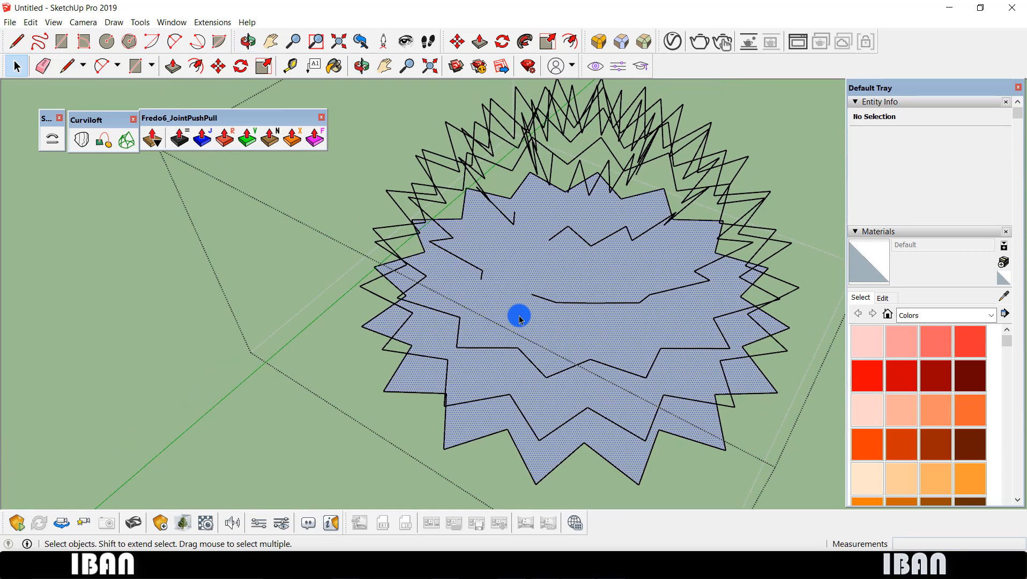
{"action": "key", "text": "Delete"}
Draw lines closing the gaps in the remaining upper zigzag rings and leave the group.
{"action": "key", "text": "l"}
{"action": "left_click", "coordinate": [531, 298]}
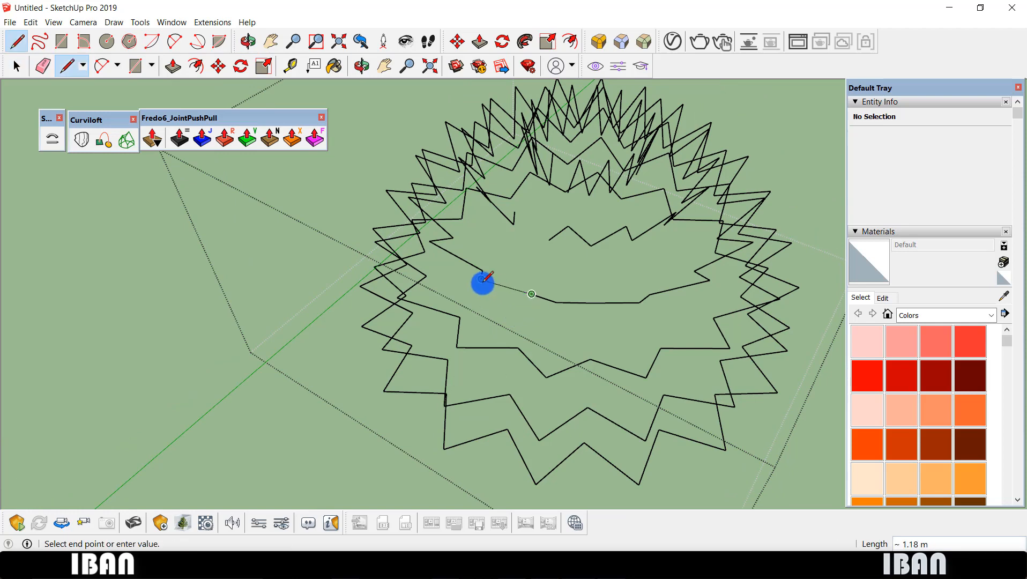
{"action": "middle_click_drag", "start_coordinate": [482, 282], "coordinate": [509, 383]}
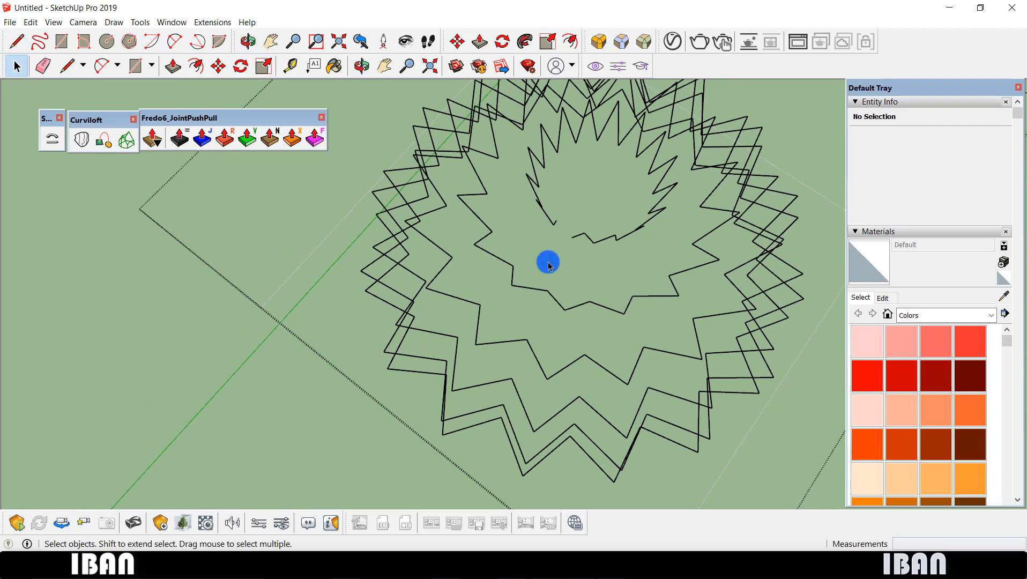
{"action": "middle_click_drag", "start_coordinate": [546, 259], "coordinate": [553, 151]}
{"action": "middle_click_drag", "start_coordinate": [558, 226], "coordinate": [454, 208]}
{"action": "scroll", "coordinate": [477, 252], "scroll_direction": "down", "scroll_amount": 4}
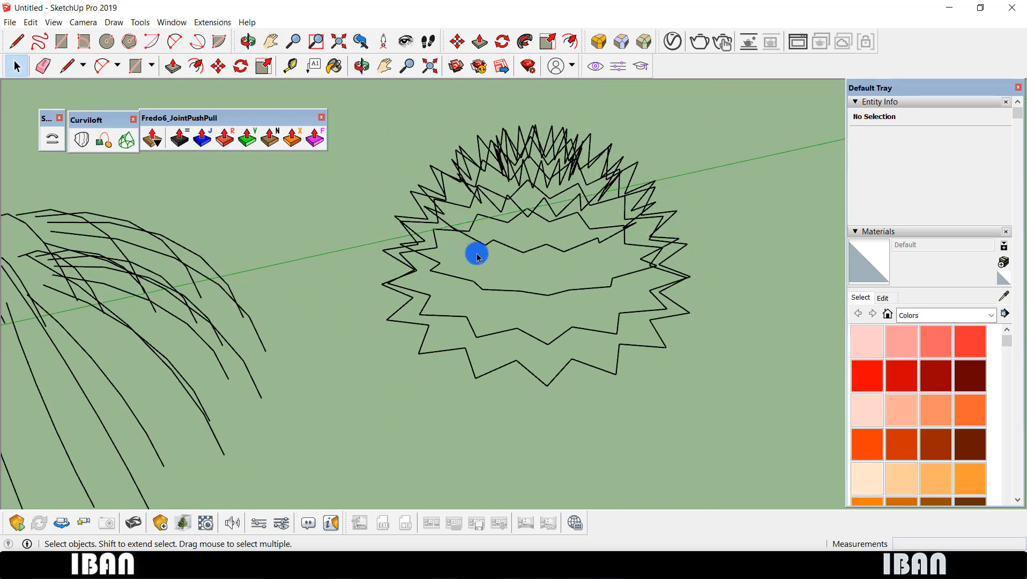
Move the lofted dome's outer arcs group off to the side along the green axis.
{"action": "middle_click_drag", "start_coordinate": [498, 247], "coordinate": [524, 333]}
{"action": "left_click", "coordinate": [525, 333]}
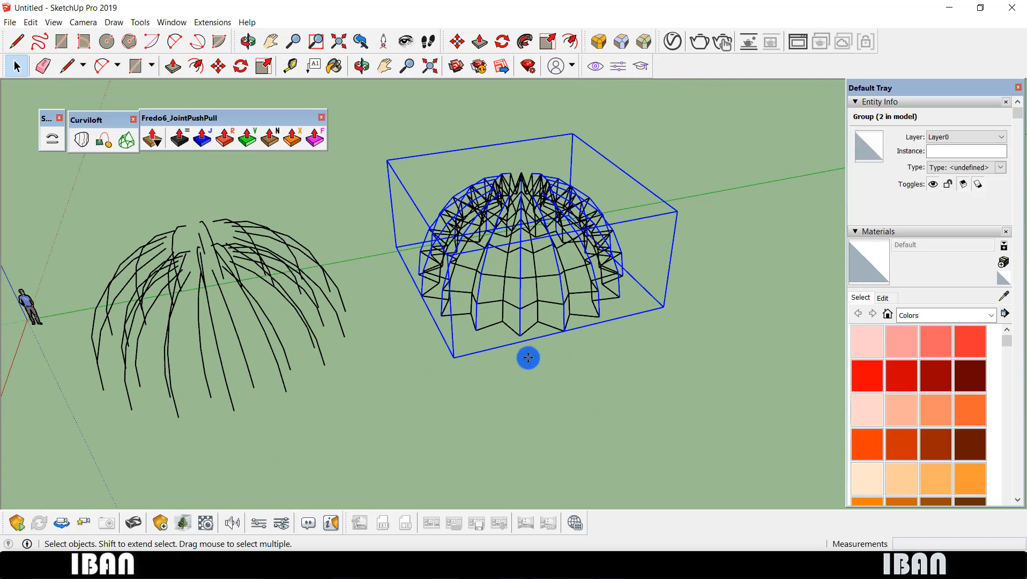
{"action": "key", "text": "m"}
{"action": "left_click", "coordinate": [523, 346]}
{"action": "left_click", "coordinate": [733, 308]}
{"action": "key", "text": "space"}
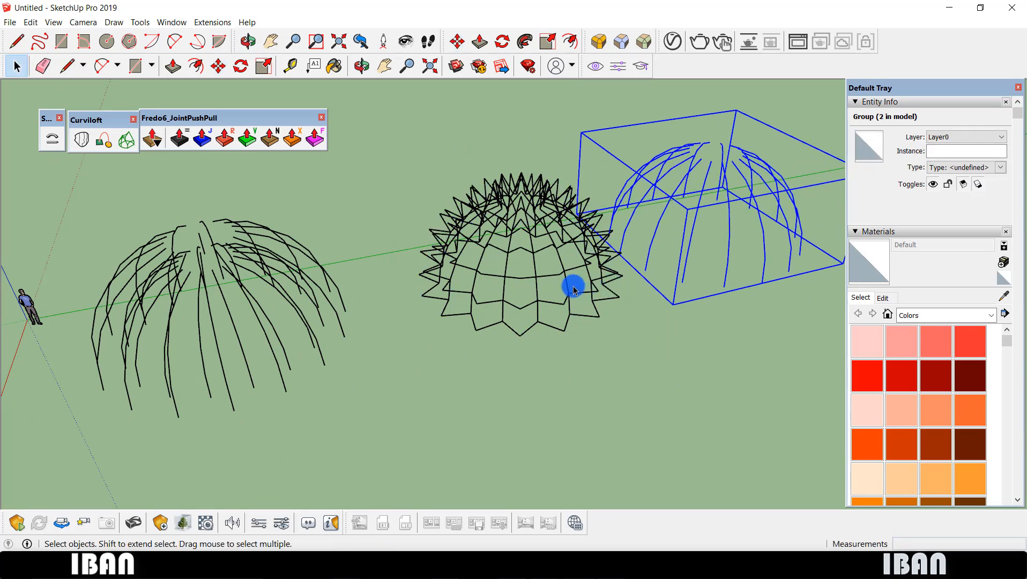
Move the lofted dome's inner arcs group away from the zigzag rings and clear the selection.
{"action": "left_click", "coordinate": [569, 286]}
{"action": "key", "text": "m"}
{"action": "left_click", "coordinate": [652, 382]}
{"action": "left_click", "coordinate": [552, 220]}
{"action": "key", "text": "space"}
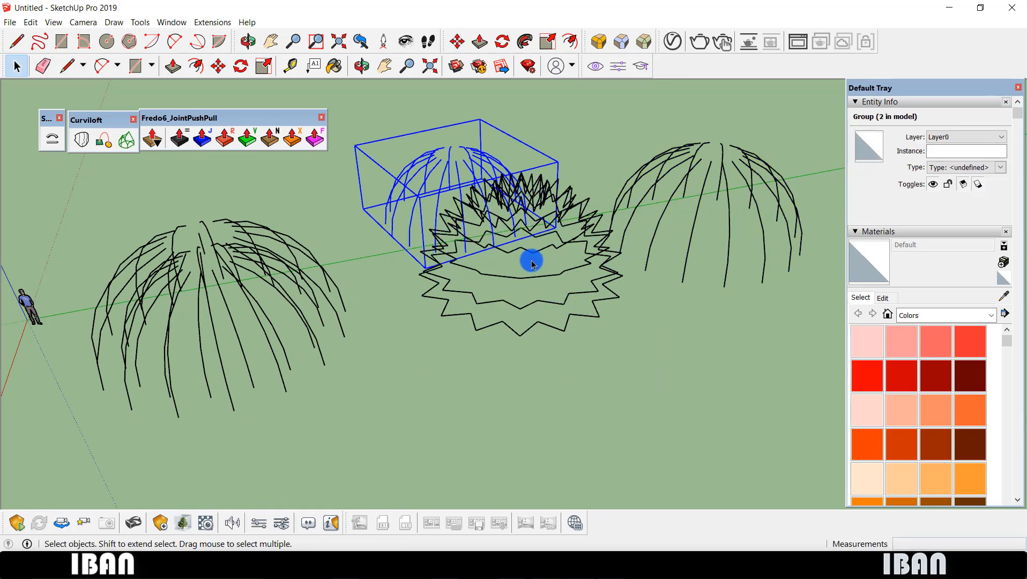
{"action": "left_click", "coordinate": [560, 305]}
Undo the moves of the inner and outer arcs groups.
{"action": "middle_click_drag", "start_coordinate": [531, 261], "coordinate": [378, 221]}
{"action": "key", "text": "ctrl+z"}
{"action": "key", "text": "ctrl+z"}
Copy the lofted dome's three groups about 16 m along the red axis and clear the selection.
{"action": "scroll", "coordinate": [531, 249], "scroll_direction": "down", "scroll_amount": 4}
{"action": "scroll", "coordinate": [530, 249], "scroll_direction": "down", "scroll_amount": 1}
{"action": "scroll", "coordinate": [529, 247], "scroll_direction": "up", "scroll_amount": 4}
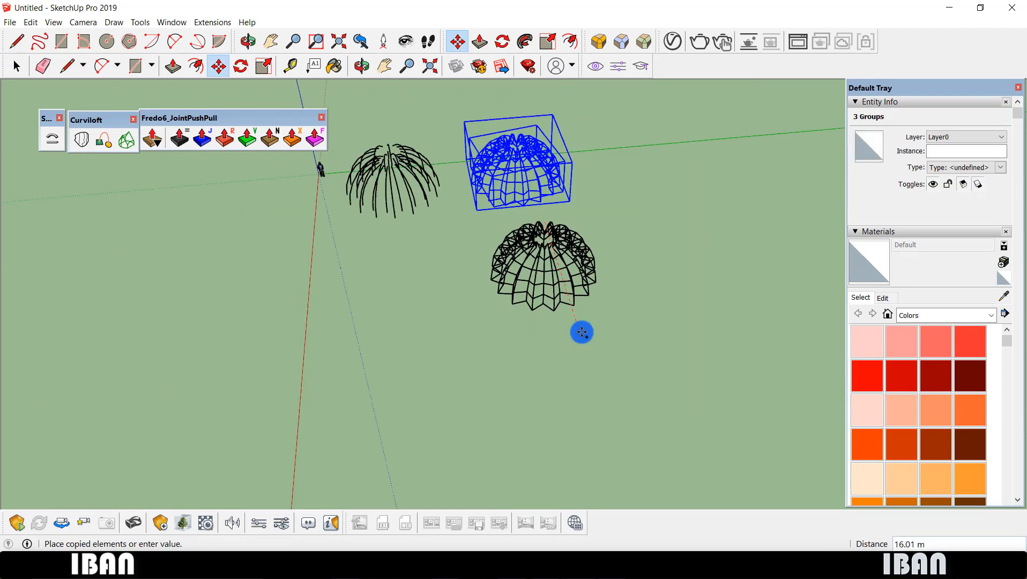
{"action": "left_click", "coordinate": [582, 333]}
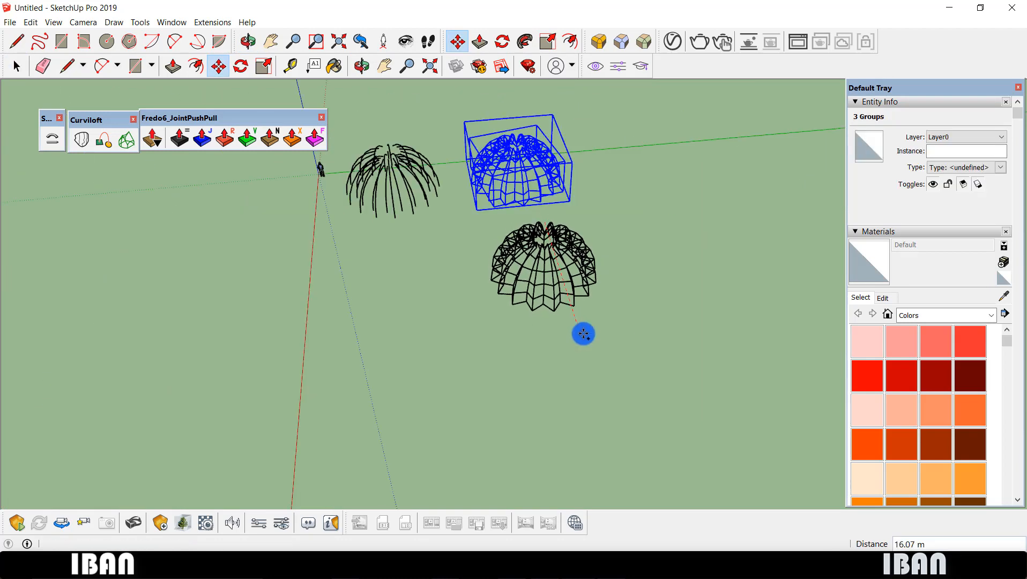
{"action": "key", "text": "space"}
{"action": "left_click", "coordinate": [617, 328]}
Select the three groups of the newly copied dome and explode them into loose edges.
{"action": "middle_click_drag", "start_coordinate": [578, 293], "coordinate": [391, 188]}
{"action": "left_click_drag", "start_coordinate": [391, 189], "coordinate": [498, 310]}
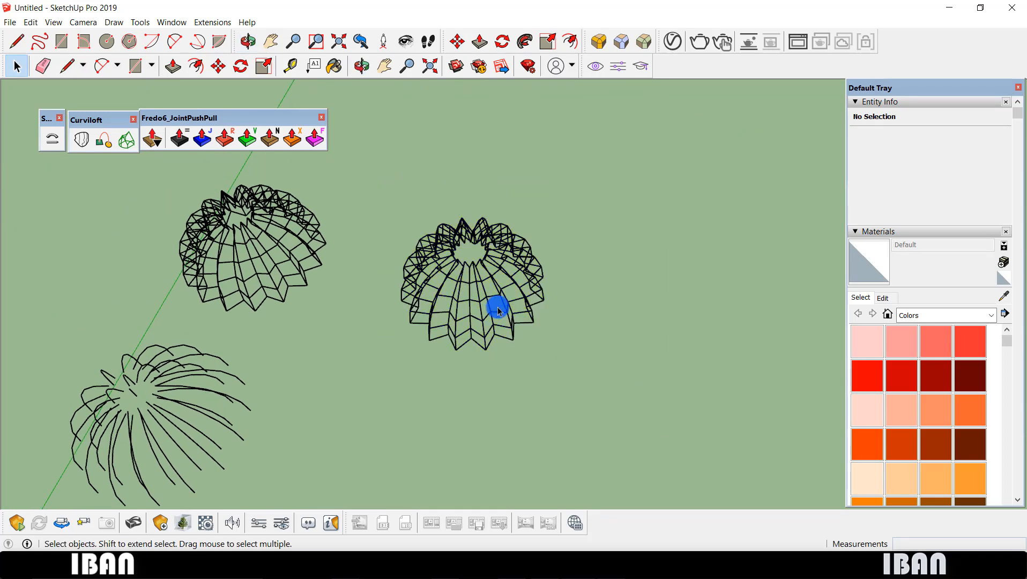
{"action": "left_click_drag", "start_coordinate": [364, 214], "coordinate": [570, 372]}
{"action": "right_click", "coordinate": [476, 297]}
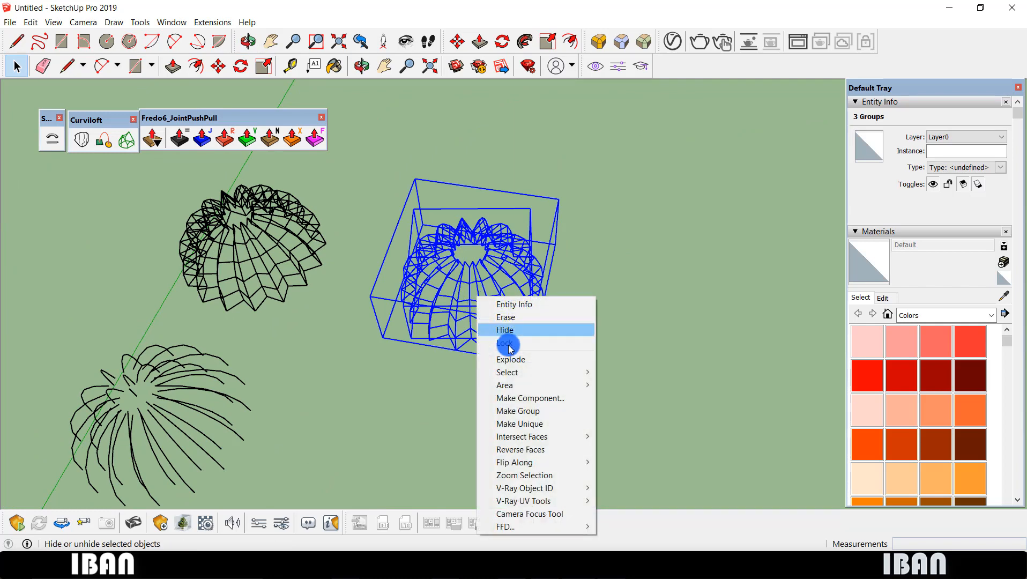
{"action": "mouse_move", "coordinate": [516, 367]}
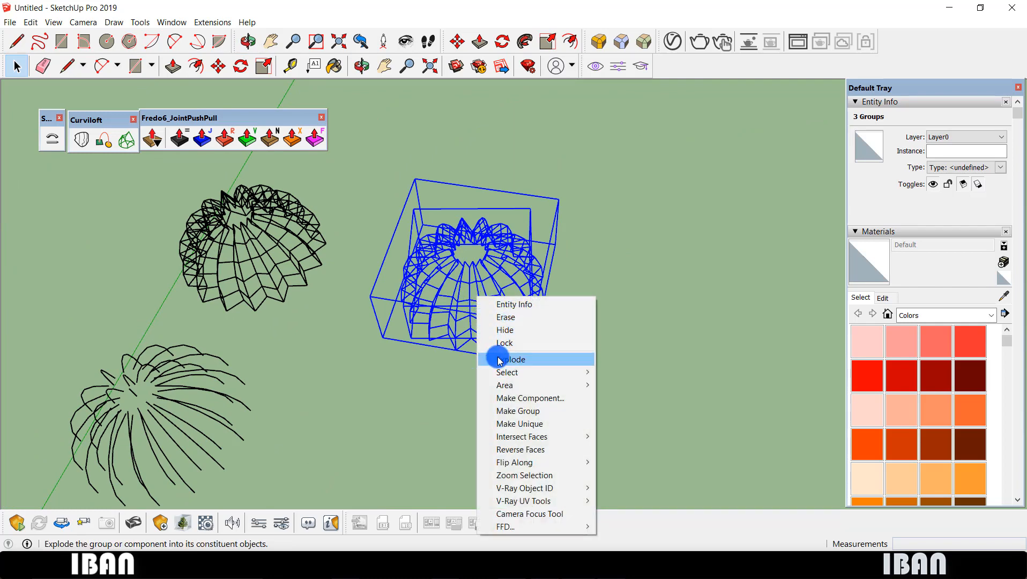
{"action": "left_click", "coordinate": [495, 358]}
{"action": "right_click", "coordinate": [480, 311]}
{"action": "left_click", "coordinate": [742, 295]}
{"action": "middle_click_drag", "start_coordinate": [605, 271], "coordinate": [553, 256]}
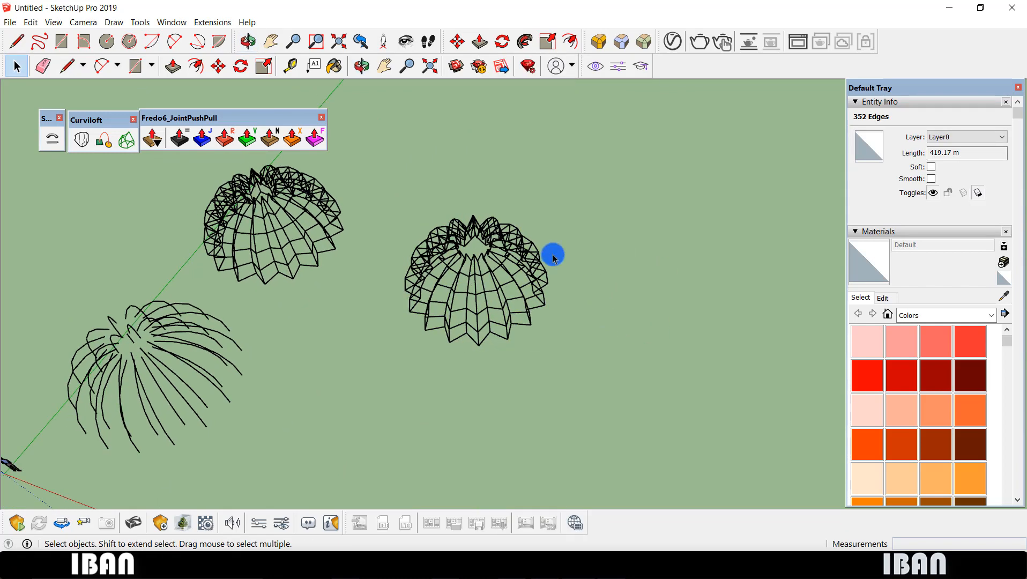
Convert all edges of the exploded dome copy into grouped tubes with a 0.10 m diameter and a precision of 10.
{"action": "left_click_drag", "start_coordinate": [371, 171], "coordinate": [717, 443]}
{"action": "left_click", "coordinate": [140, 22]}
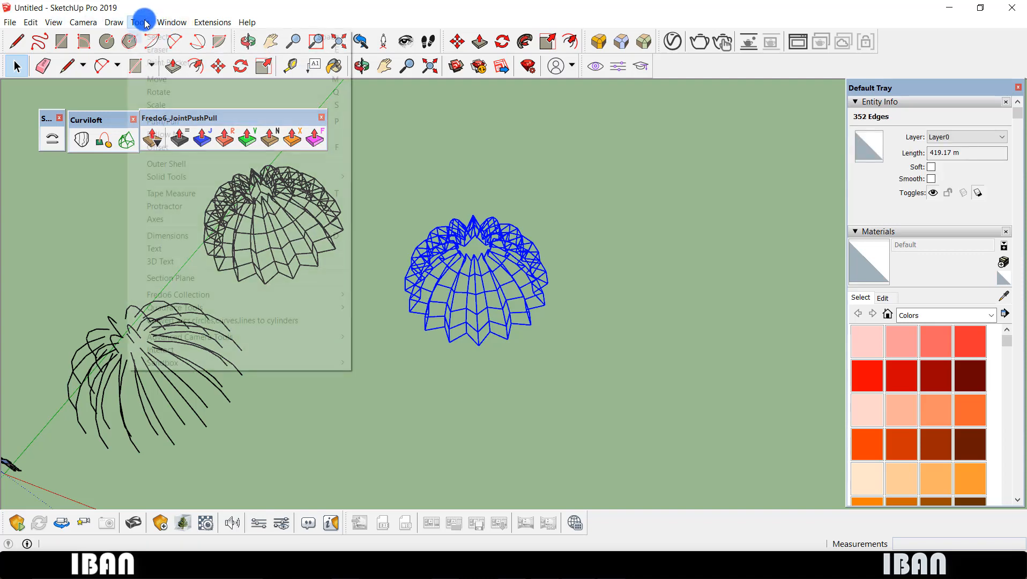
{"action": "left_click", "coordinate": [209, 320]}
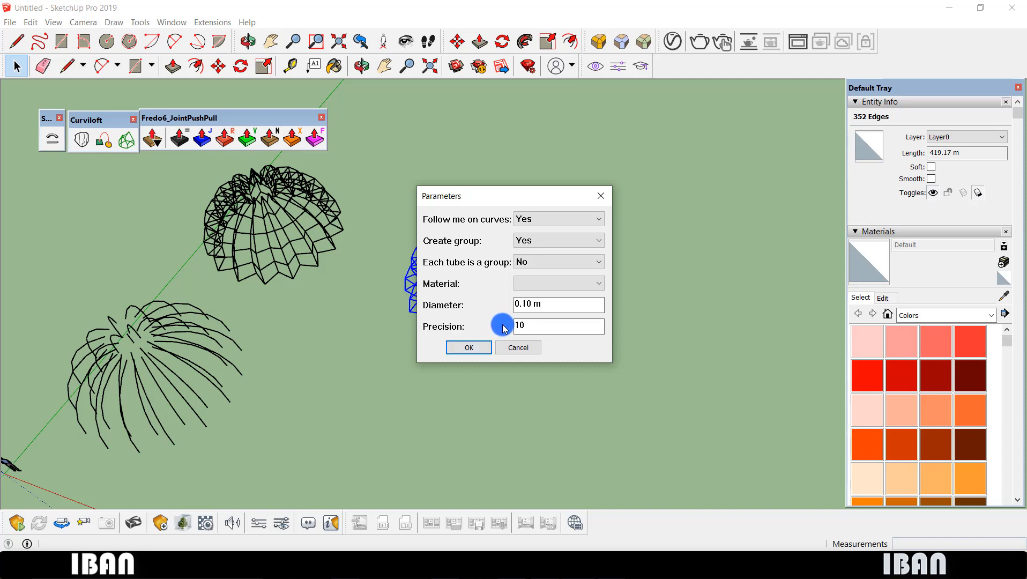
{"action": "left_click", "coordinate": [474, 348]}
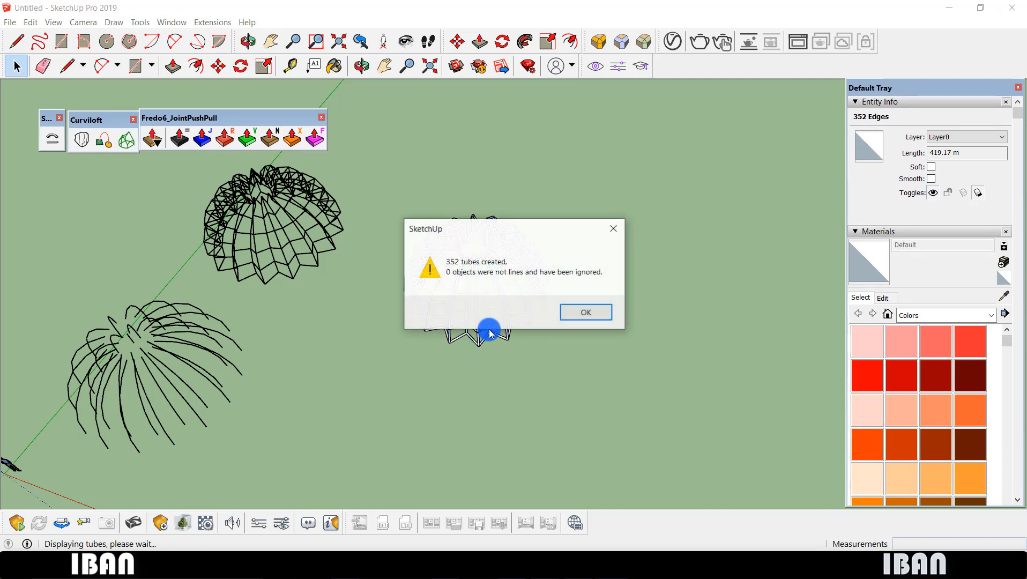
{"action": "left_click", "coordinate": [573, 303]}
Copy the three groups of the lofted line dome to empty space beside it along the green axis and clear the selection.
{"action": "middle_click_drag", "start_coordinate": [550, 330], "coordinate": [413, 366]}
{"action": "middle_click_drag", "start_coordinate": [200, 304], "coordinate": [489, 303]}
{"action": "scroll", "coordinate": [425, 287], "scroll_direction": "down", "scroll_amount": 3}
{"action": "middle_click_drag", "start_coordinate": [425, 287], "coordinate": [503, 298]}
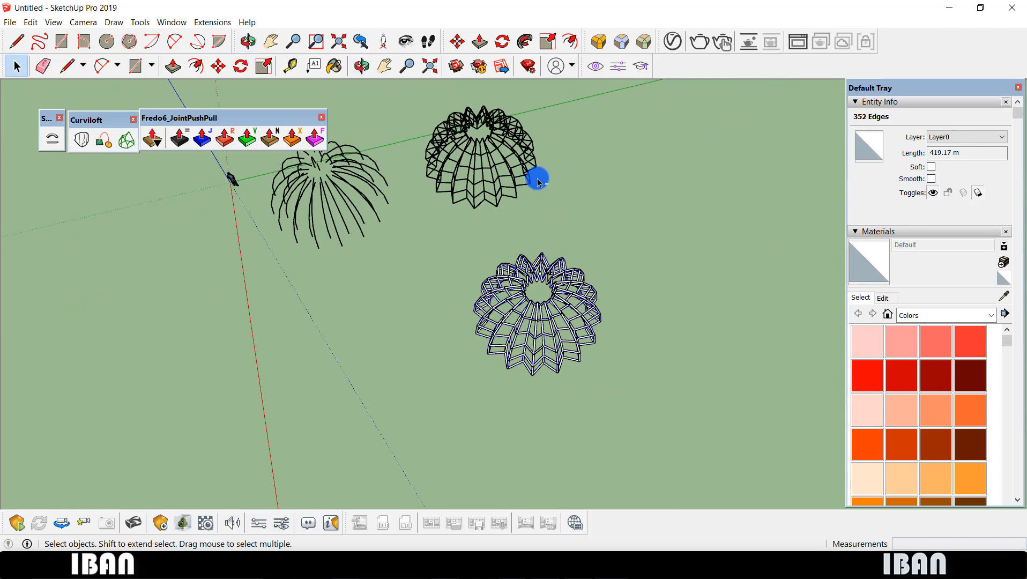
{"action": "middle_click_drag", "start_coordinate": [538, 181], "coordinate": [438, 208]}
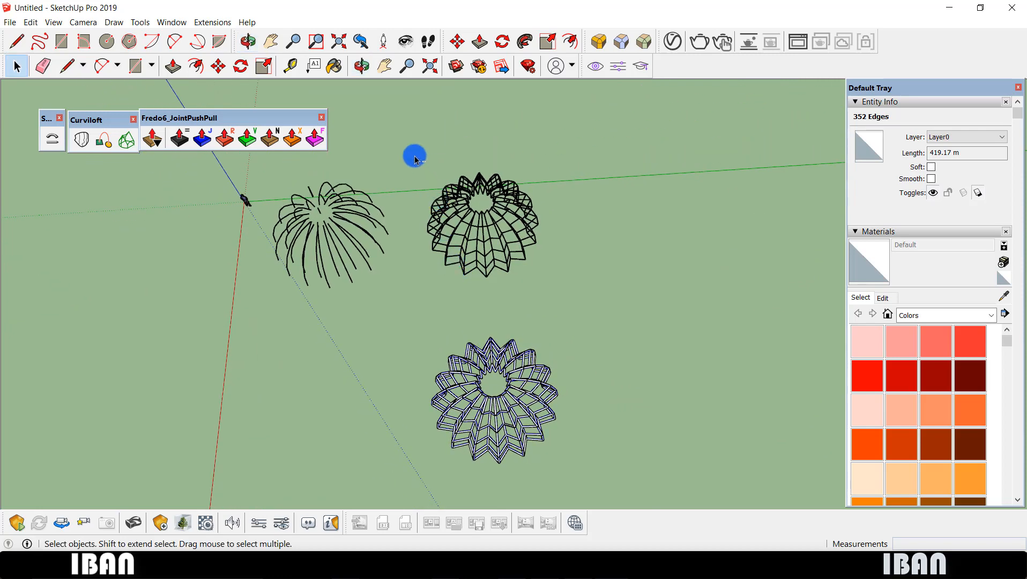
{"action": "scroll", "coordinate": [502, 237], "scroll_direction": "up", "scroll_amount": 2}
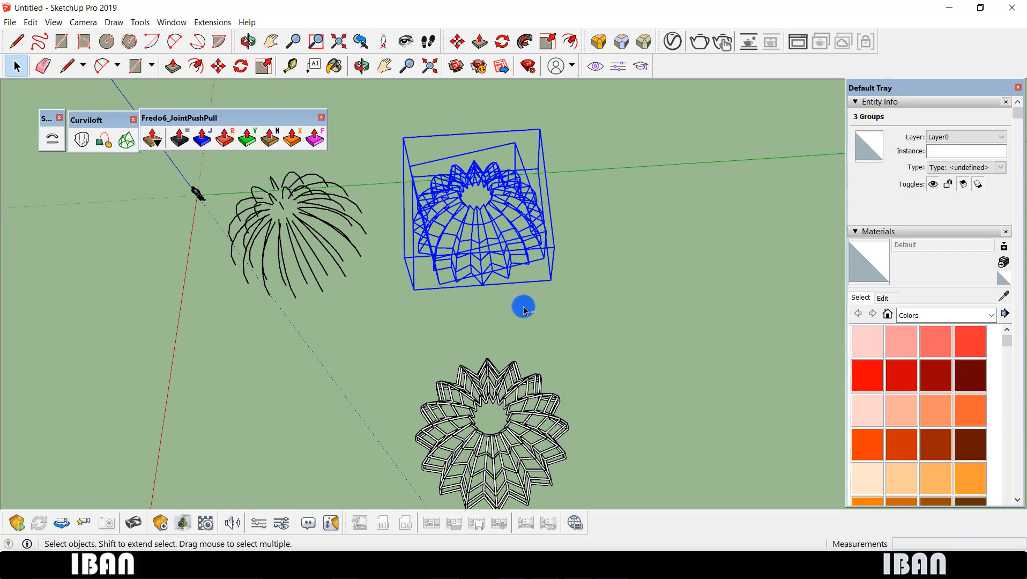
{"action": "key", "text": "m"}
{"action": "left_click", "coordinate": [524, 328]}
{"action": "key", "text": "ctrl"}
{"action": "left_click", "coordinate": [736, 313]}
{"action": "key", "text": "space"}
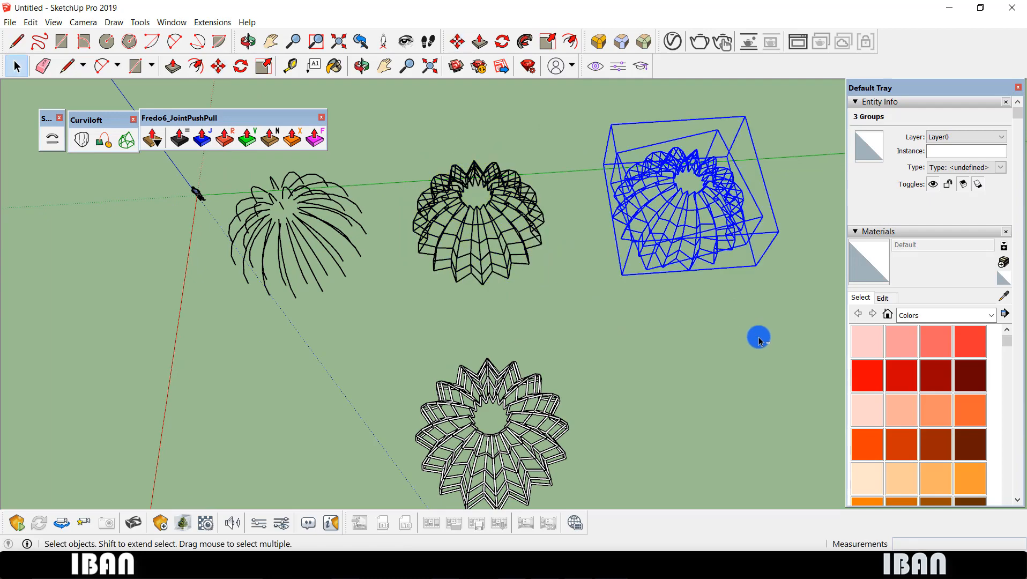
{"action": "left_click", "coordinate": [759, 337]}
Open the outer arcs group of the newly copied line dome for editing, with the rest of the model hidden.
{"action": "middle_click_drag", "start_coordinate": [759, 338], "coordinate": [515, 262]}
{"action": "scroll", "coordinate": [514, 262], "scroll_direction": "up", "scroll_amount": 5}
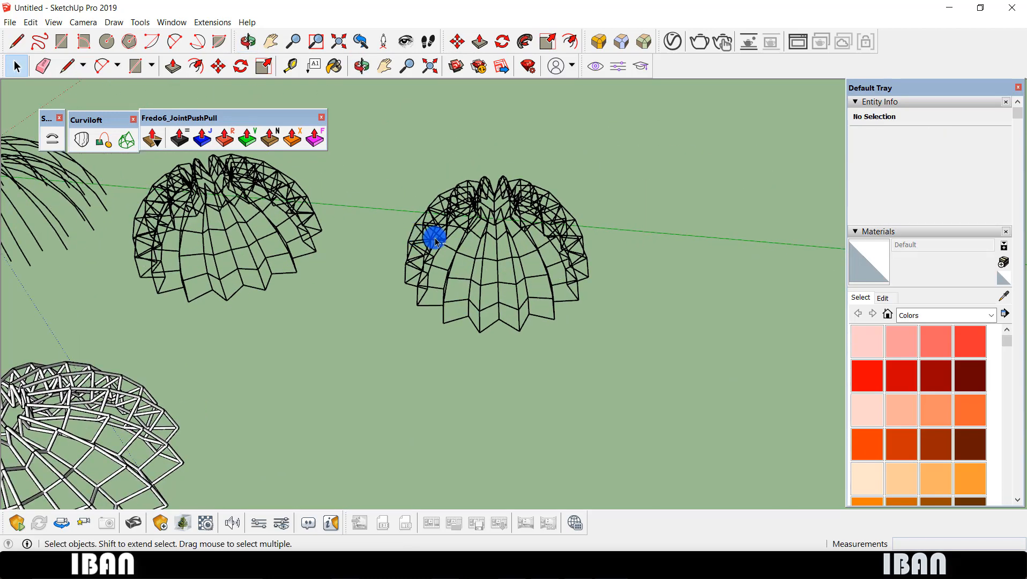
{"action": "left_click", "coordinate": [497, 271]}
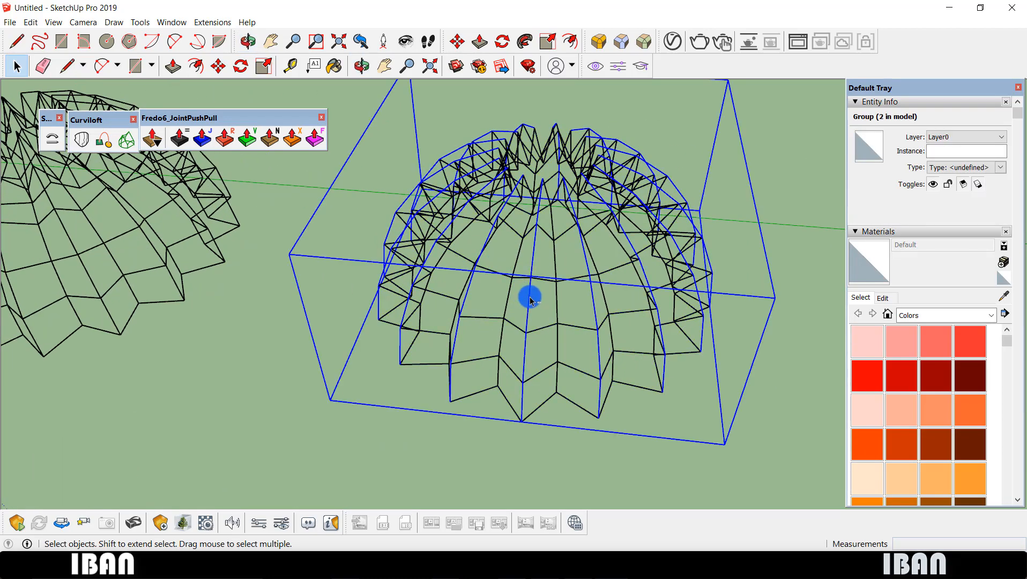
{"action": "middle_click_drag", "start_coordinate": [531, 296], "coordinate": [594, 294]}
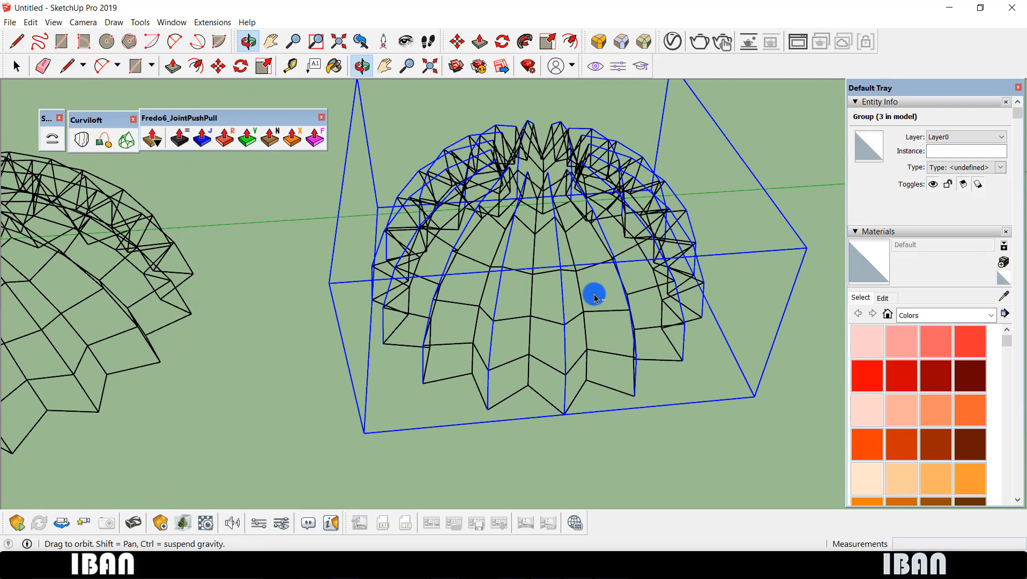
{"action": "double_click", "coordinate": [563, 293]}
{"action": "scroll", "coordinate": [484, 291], "scroll_direction": "down", "scroll_amount": 3}
{"action": "key", "text": "h"}
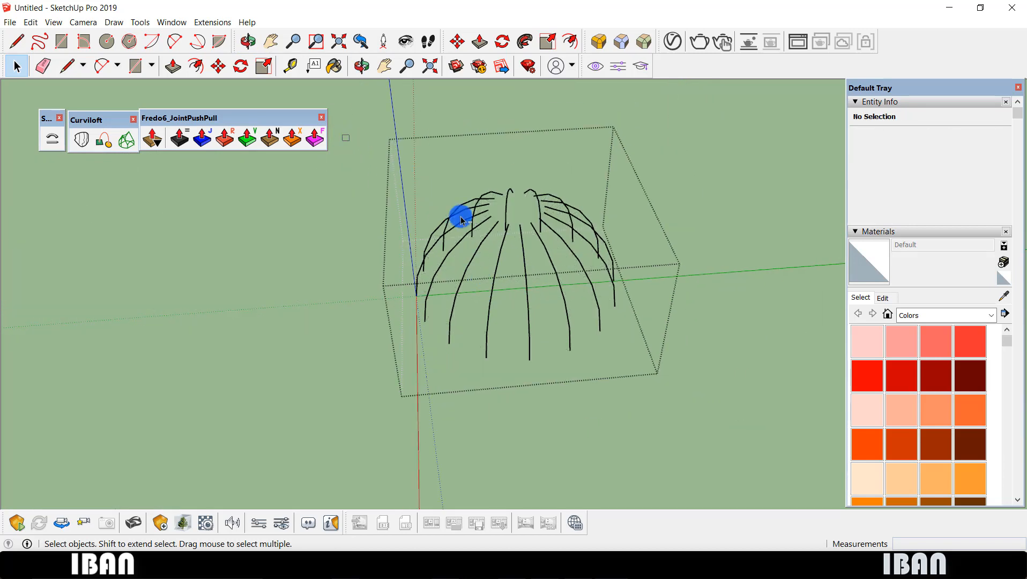
Loft all outer arcs by spline with 1 segment, generating only connecting lines without faces.
{"action": "left_click_drag", "start_coordinate": [344, 134], "coordinate": [774, 406]}
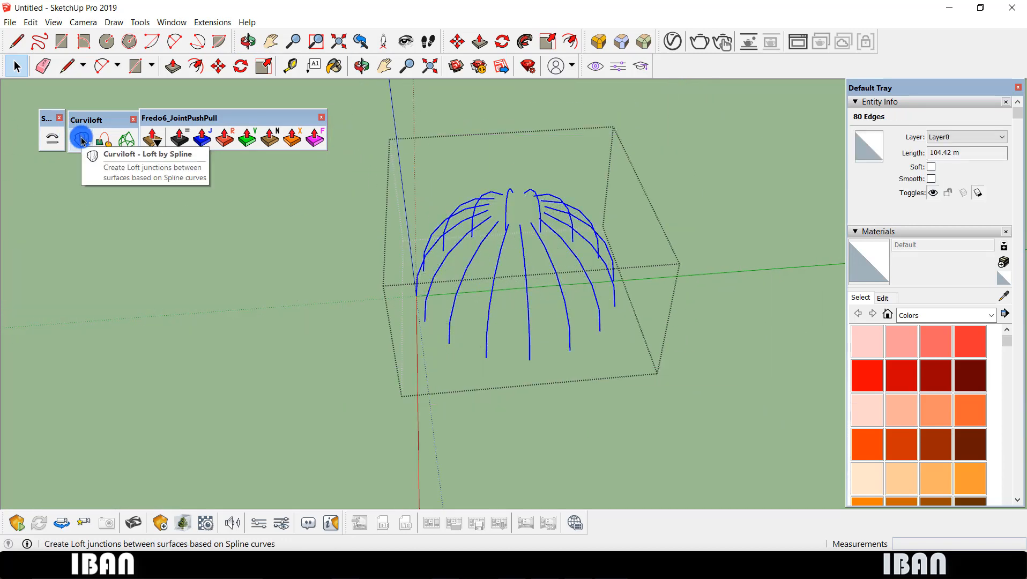
{"action": "left_click", "coordinate": [82, 141]}
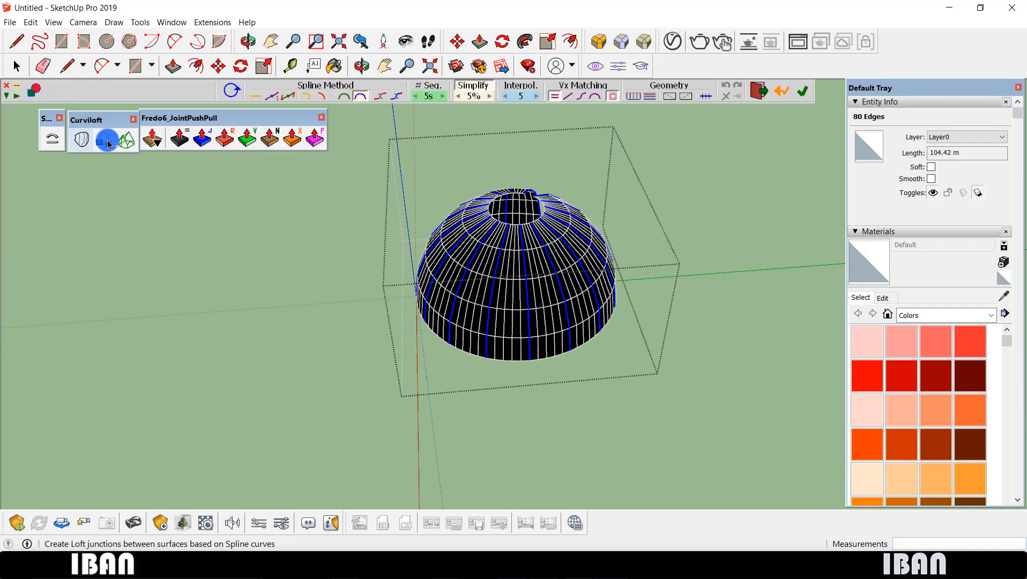
{"action": "left_click", "coordinate": [413, 97]}
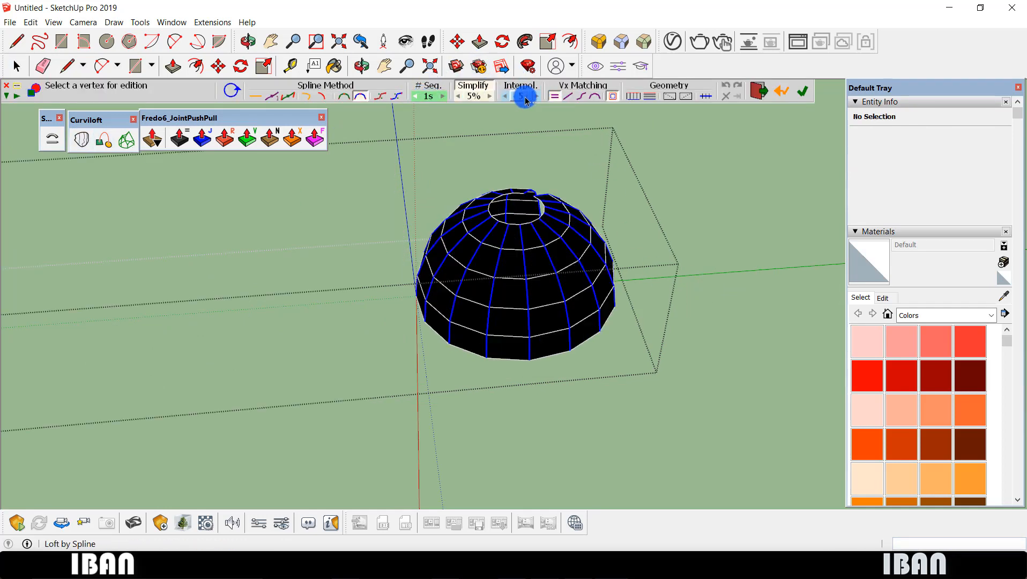
{"action": "left_click", "coordinate": [641, 100]}
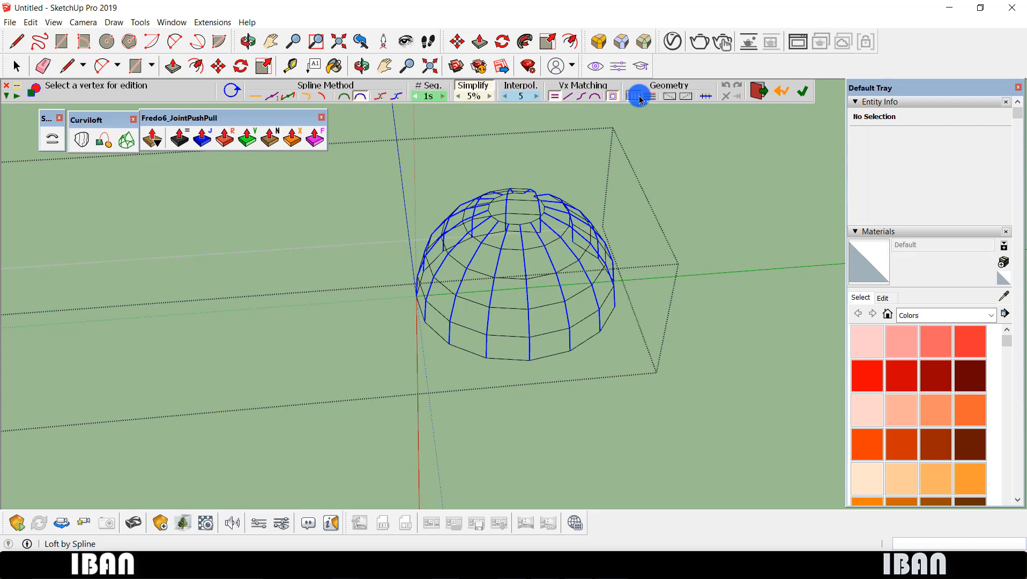
{"action": "left_click", "coordinate": [806, 90]}
Draw the four lowest connecting lines across the open gap between the first and last outer arcs.
{"action": "middle_click_drag", "start_coordinate": [655, 204], "coordinate": [541, 422]}
{"action": "scroll", "coordinate": [538, 421], "scroll_direction": "up", "scroll_amount": 3}
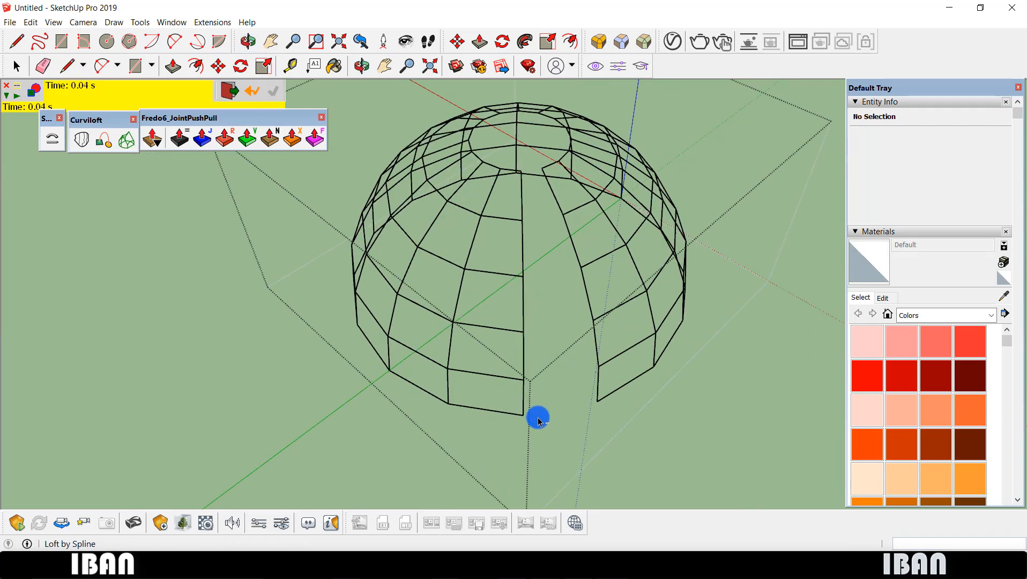
{"action": "scroll", "coordinate": [539, 421], "scroll_direction": "up", "scroll_amount": 1}
{"action": "key", "text": "l"}
{"action": "left_click", "coordinate": [604, 402]}
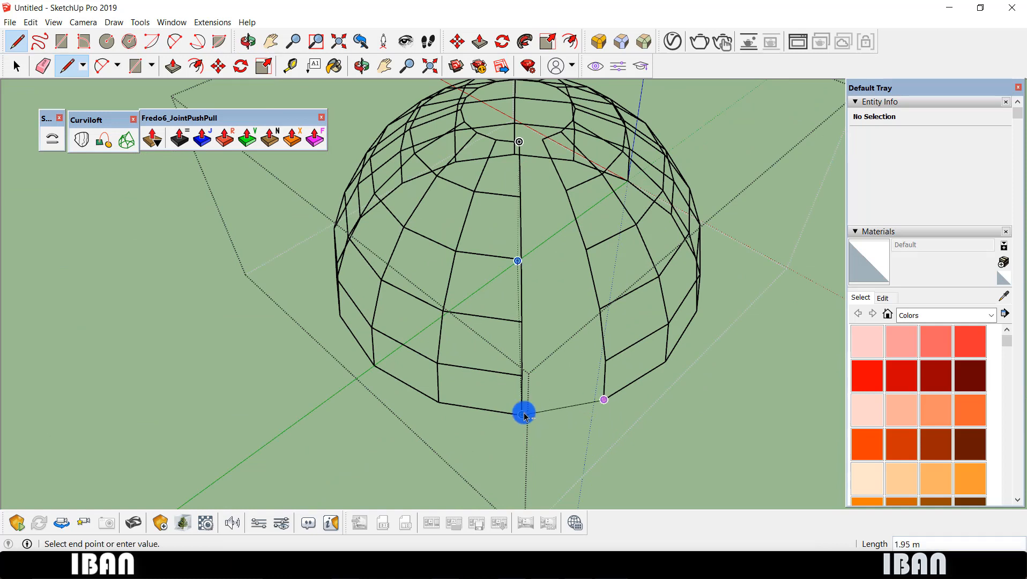
{"action": "left_click", "coordinate": [524, 414]}
{"action": "key", "text": "space"}
{"action": "key", "text": "l"}
{"action": "left_click", "coordinate": [521, 375]}
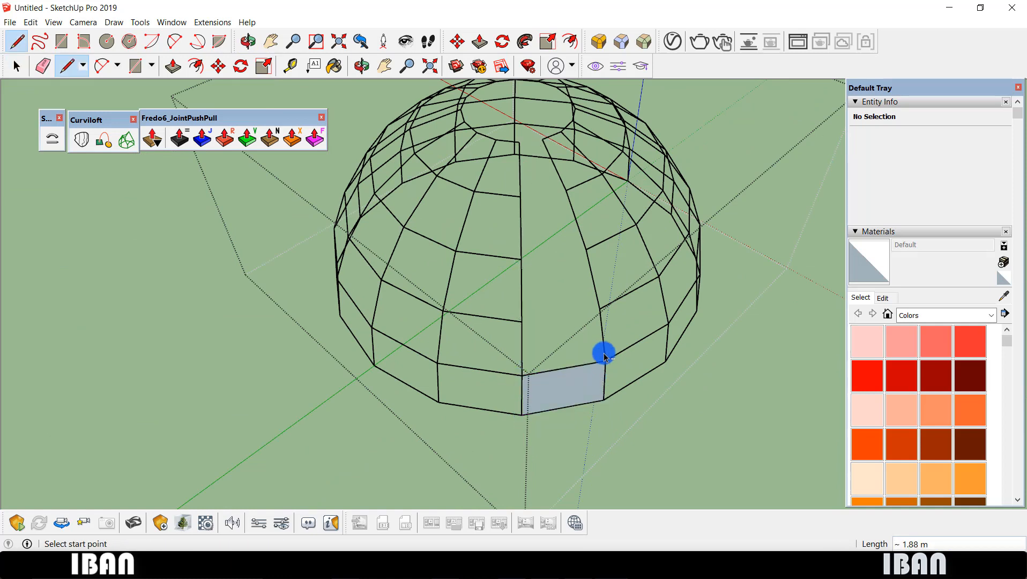
{"action": "left_click", "coordinate": [599, 309]}
{"action": "left_click", "coordinate": [522, 321]}
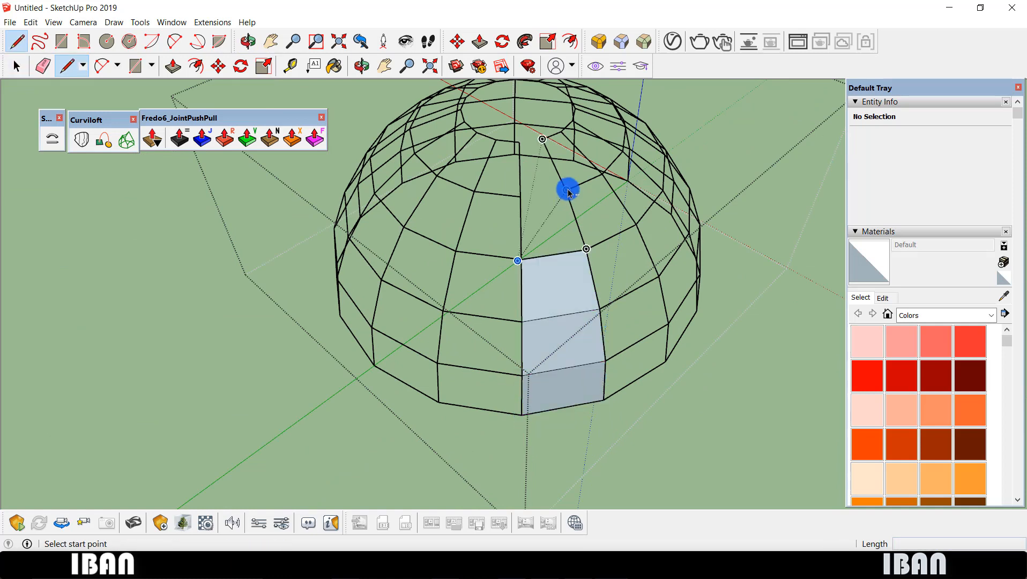
Draw the two uppermost connecting lines across the outer arcs' gap to complete the rings.
{"action": "left_click", "coordinate": [568, 190]}
{"action": "left_click", "coordinate": [522, 195]}
{"action": "key", "text": "space"}
{"action": "key", "text": "l"}
{"action": "left_click", "coordinate": [519, 143]}
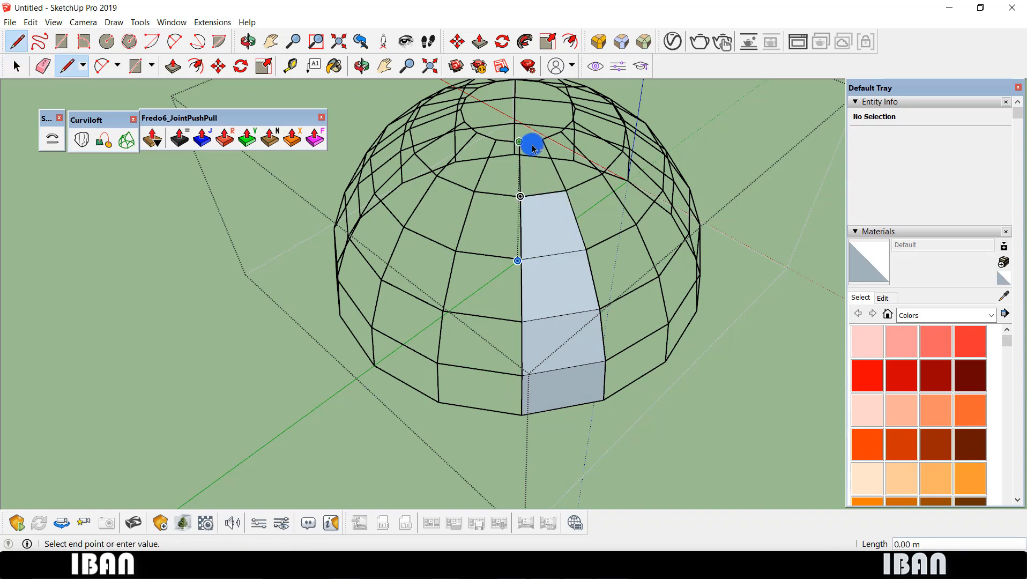
{"action": "key", "text": "space"}
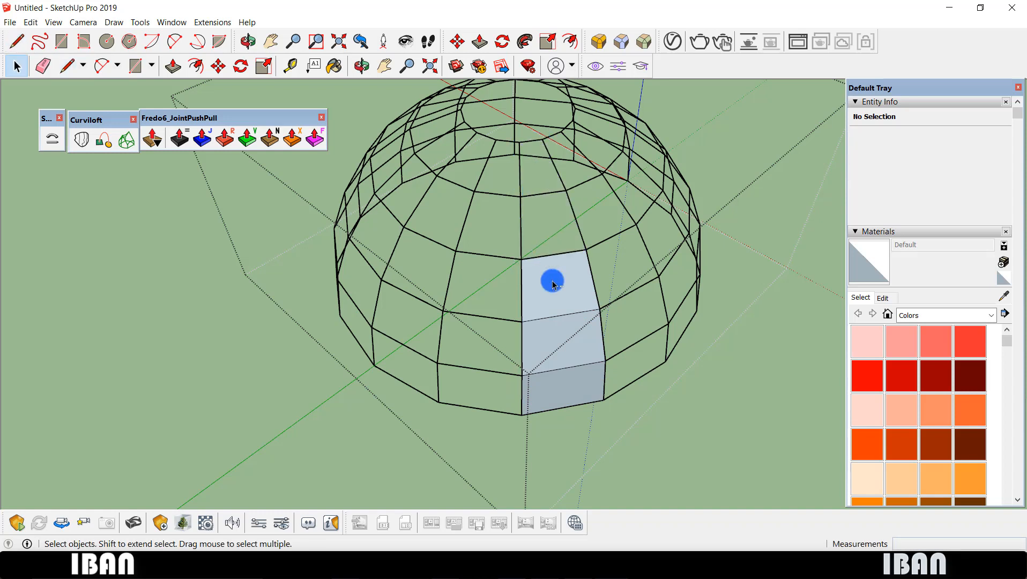
Delete the faces formed in the bridged gap of the outer arcs, keeping only the edges.
{"action": "key", "text": "Delete"}
{"action": "left_click", "coordinate": [571, 407]}
{"action": "key", "text": "Delete"}
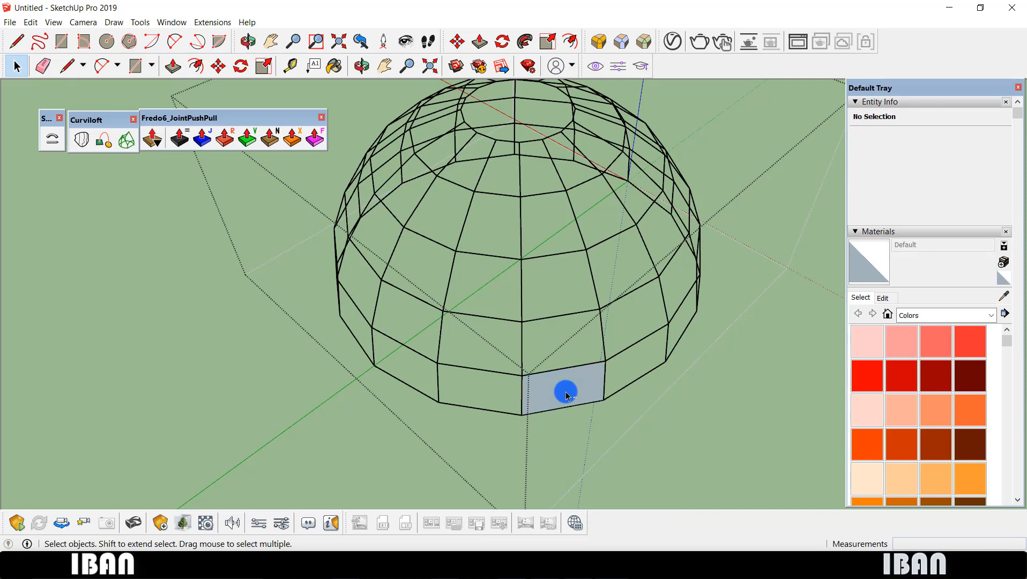
Close the outer arcs group and open the inner arcs group of the same dome for editing.
{"action": "scroll", "coordinate": [567, 396], "scroll_direction": "down", "scroll_amount": 3}
{"action": "middle_click_drag", "start_coordinate": [567, 396], "coordinate": [342, 301]}
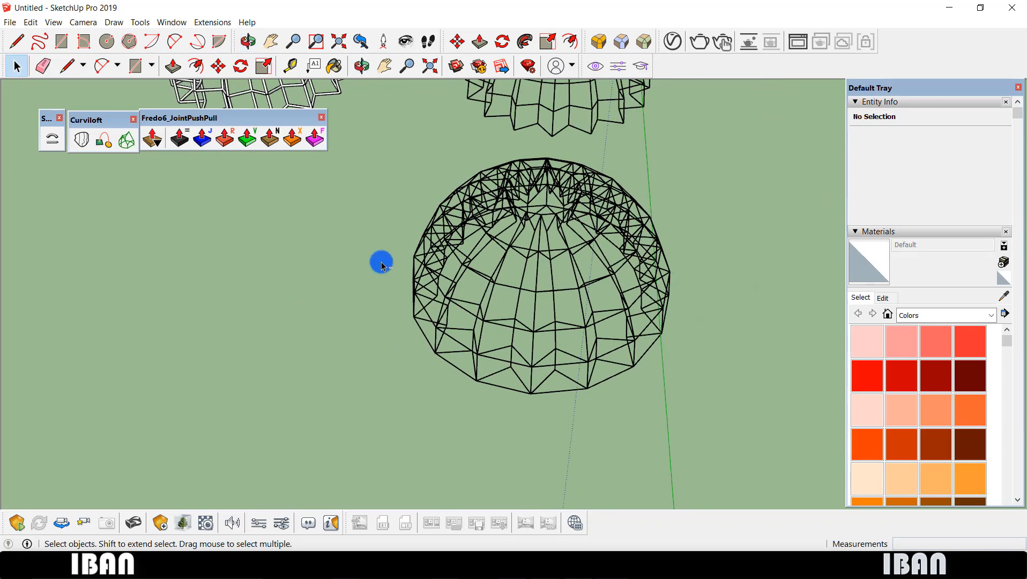
{"action": "middle_click_drag", "start_coordinate": [382, 266], "coordinate": [575, 271]}
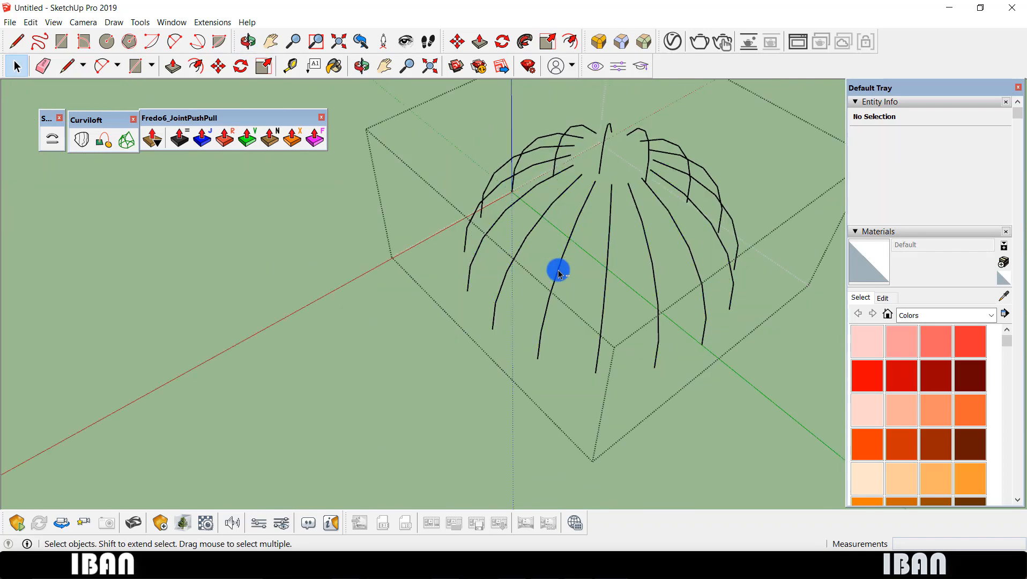
{"action": "middle_click_drag", "start_coordinate": [557, 270], "coordinate": [371, 252]}
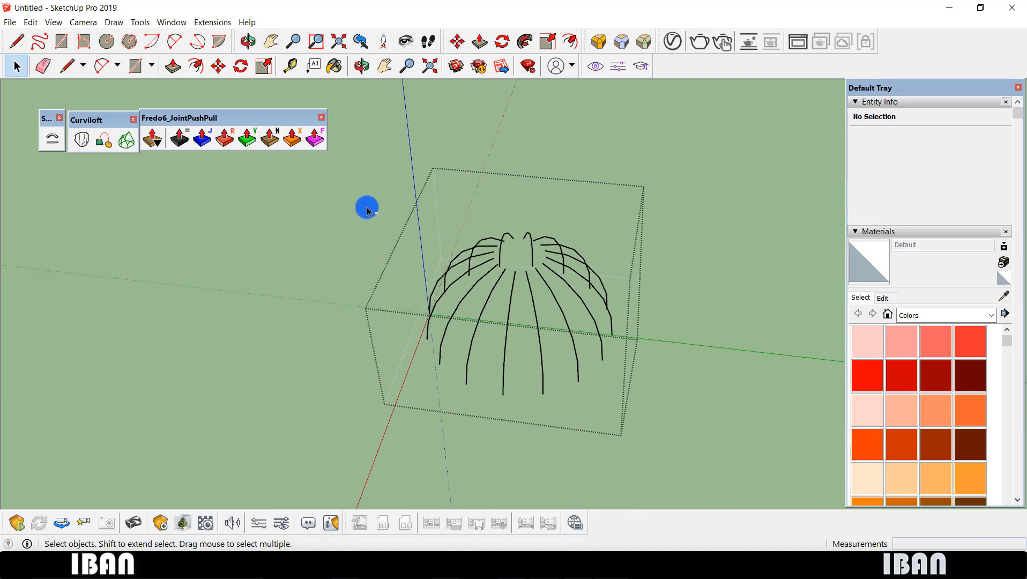
Loft all inner arcs by spline with 1 segment, generating only connecting lines without faces.
{"action": "left_click_drag", "start_coordinate": [367, 210], "coordinate": [710, 427]}
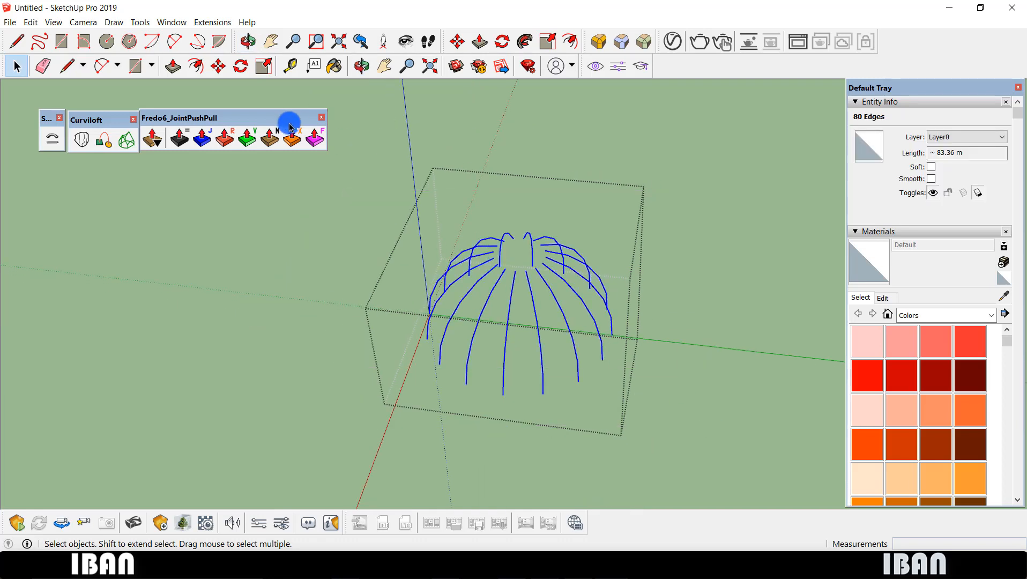
{"action": "left_click", "coordinate": [82, 139]}
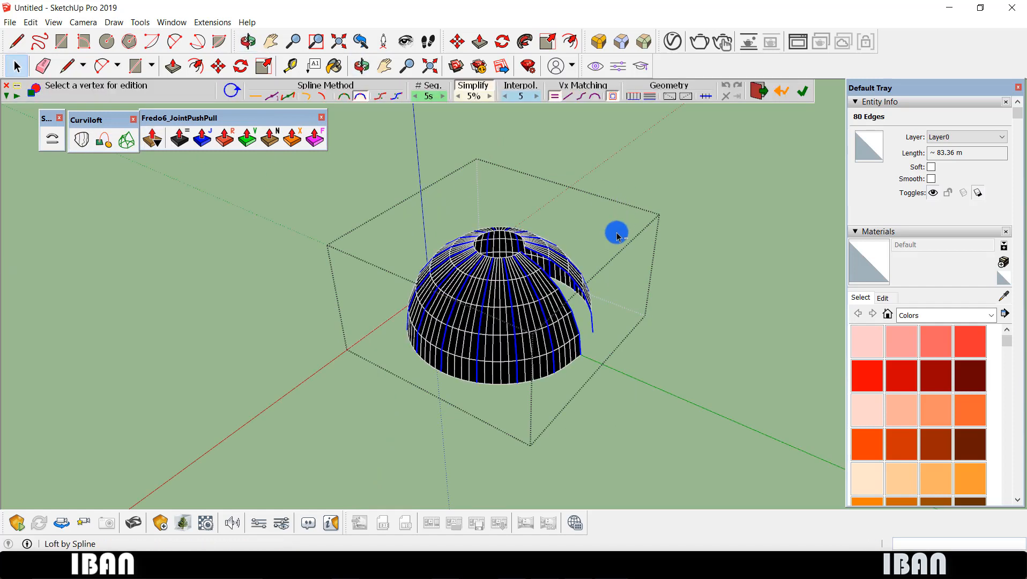
{"action": "left_click", "coordinate": [414, 98]}
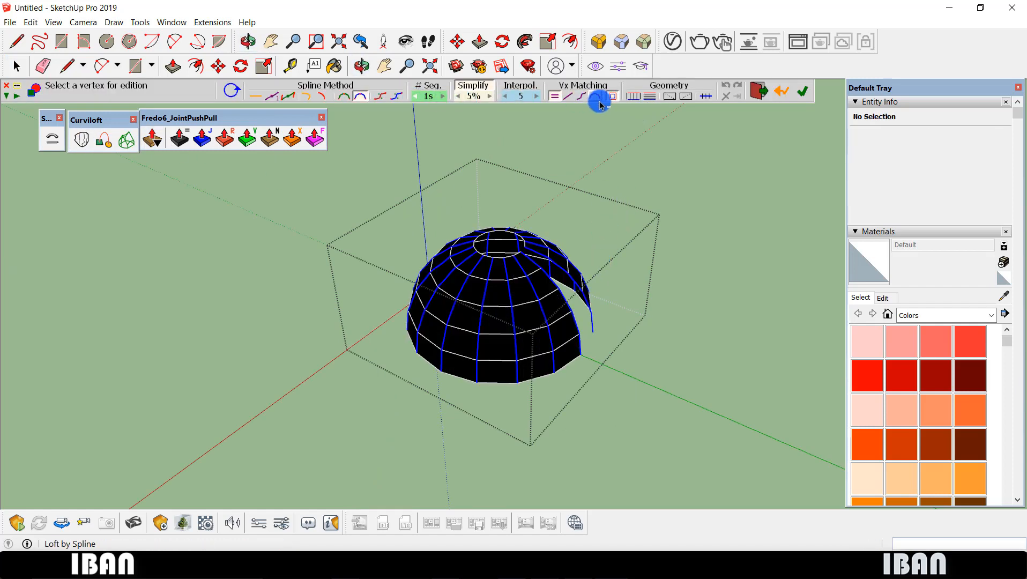
{"action": "left_click", "coordinate": [642, 101]}
{"action": "left_click", "coordinate": [800, 94]}
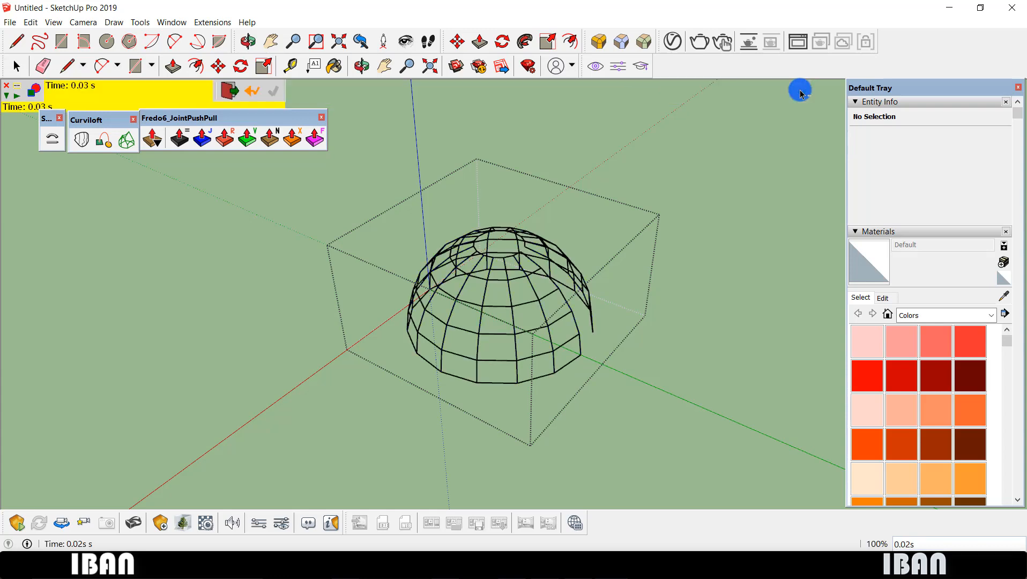
Draw the two lowest connecting lines across the open gap between the first and last inner arcs.
{"action": "middle_click_drag", "start_coordinate": [384, 302], "coordinate": [252, 316]}
{"action": "scroll", "coordinate": [370, 324], "scroll_direction": "up", "scroll_amount": 5}
{"action": "key", "text": "l"}
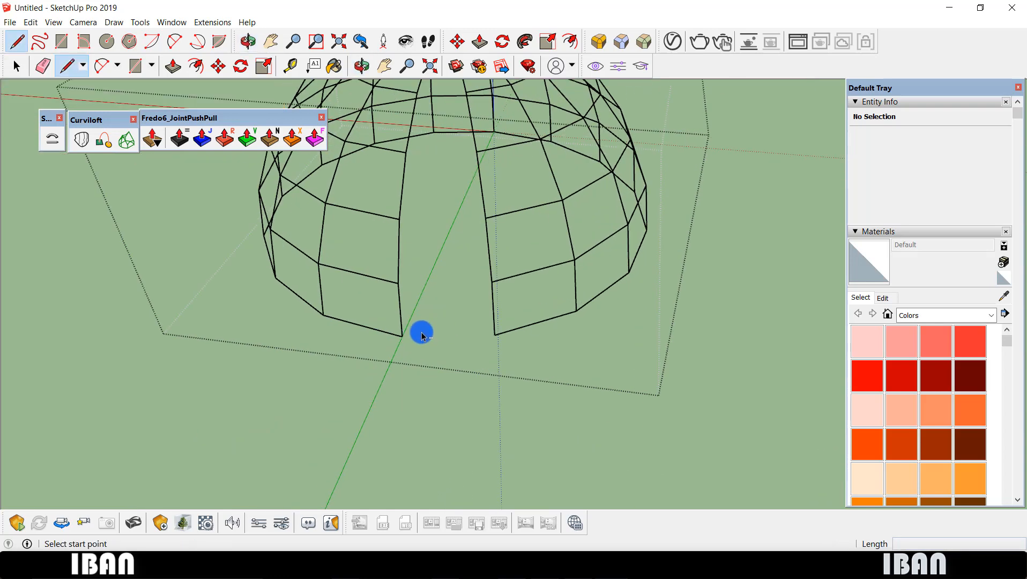
{"action": "left_click", "coordinate": [402, 337]}
{"action": "middle_click_drag", "start_coordinate": [480, 304], "coordinate": [478, 316], "text": "shift"}
{"action": "key", "text": "space"}
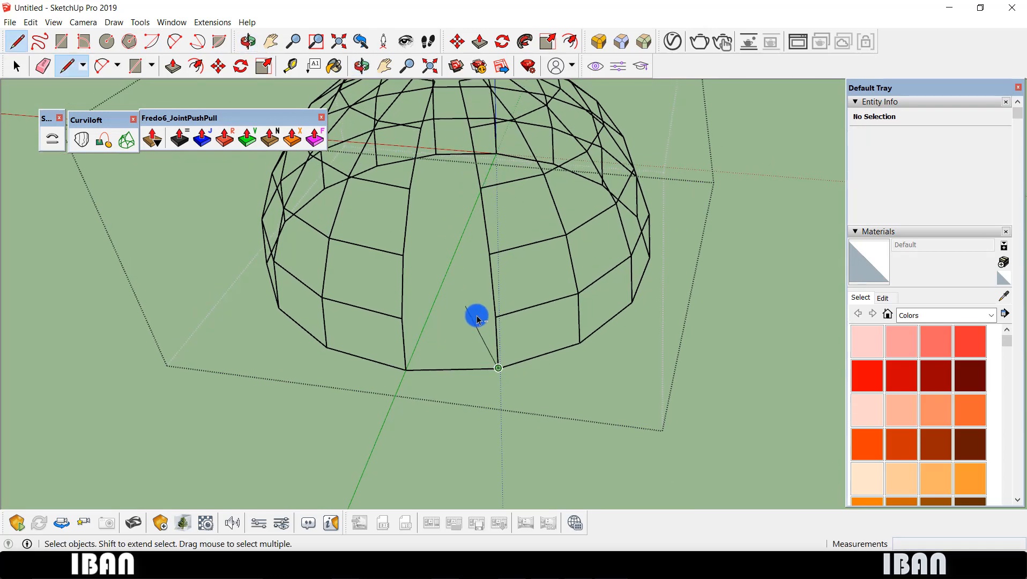
{"action": "scroll", "coordinate": [477, 317], "scroll_direction": "up", "scroll_amount": 1}
{"action": "key", "text": "l"}
{"action": "left_click", "coordinate": [497, 317]}
{"action": "left_click", "coordinate": [394, 318]}
{"action": "key", "text": "space"}
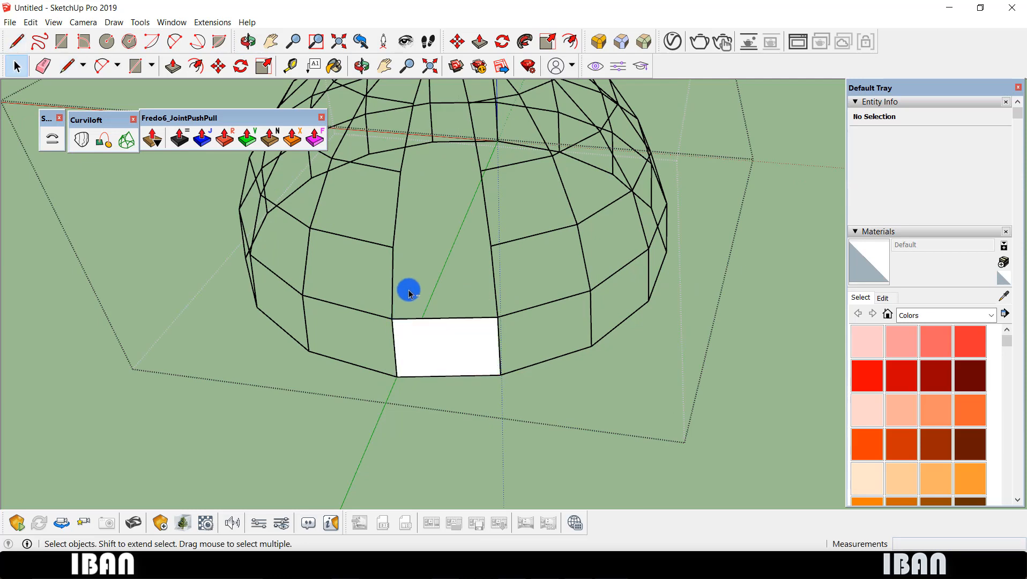
Draw the third and fourth connecting lines from the base across the inner arcs' gap.
{"action": "key", "text": "l"}
{"action": "left_click", "coordinate": [393, 247]}
{"action": "left_click", "coordinate": [492, 249]}
{"action": "key", "text": "space"}
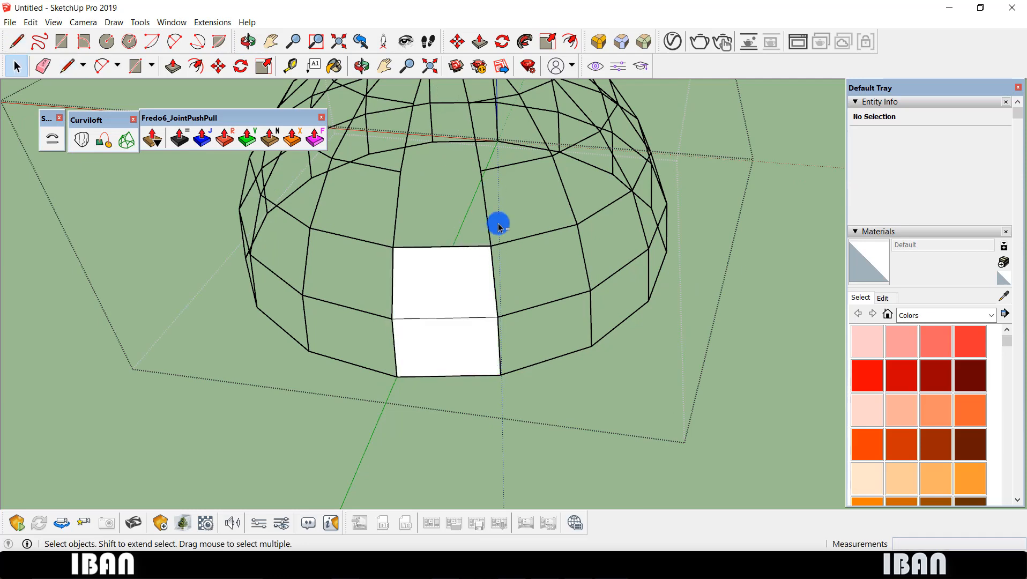
{"action": "middle_click_drag", "start_coordinate": [498, 222], "coordinate": [505, 287]}
{"action": "key", "text": "l"}
{"action": "left_click", "coordinate": [494, 266]}
{"action": "left_click", "coordinate": [412, 272]}
{"action": "key", "text": "space"}
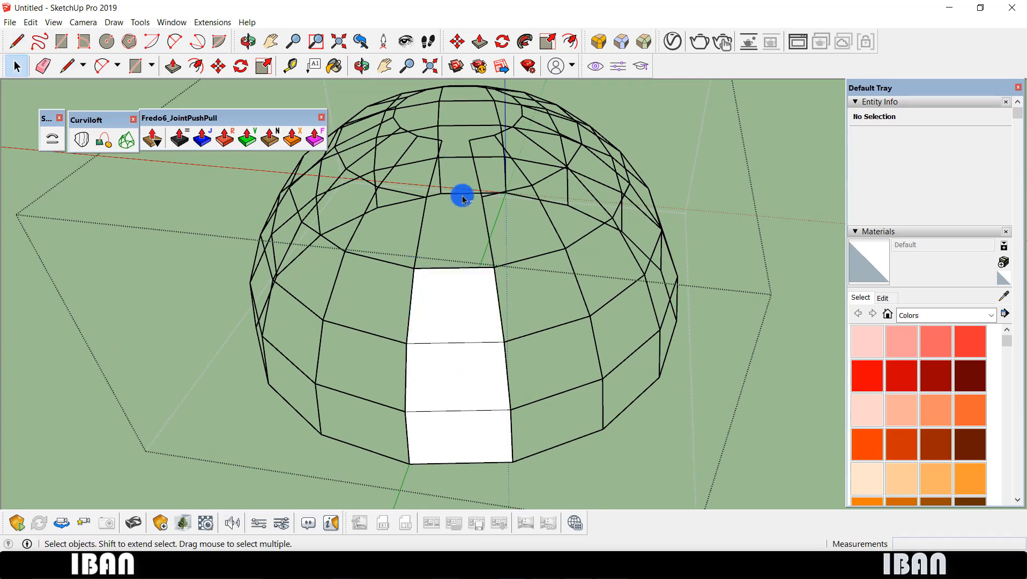
{"action": "middle_click_drag", "start_coordinate": [461, 195], "coordinate": [467, 217]}
{"action": "scroll", "coordinate": [485, 338], "scroll_direction": "down", "scroll_amount": 5}
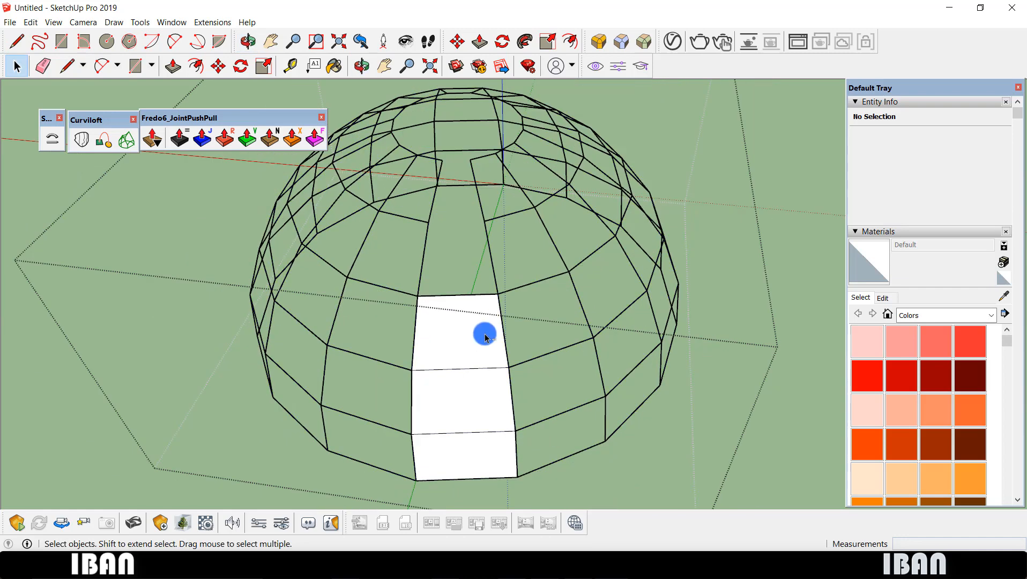
Draw the fifth and topmost connecting lines across the open gap between the first and last inner arcs.
{"action": "middle_click_drag", "start_coordinate": [483, 335], "coordinate": [484, 220]}
{"action": "key", "text": "l"}
{"action": "left_click", "coordinate": [484, 246]}
{"action": "left_click", "coordinate": [432, 247]}
{"action": "key", "text": "space"}
{"action": "key", "text": "l"}
{"action": "left_click", "coordinate": [473, 212]}
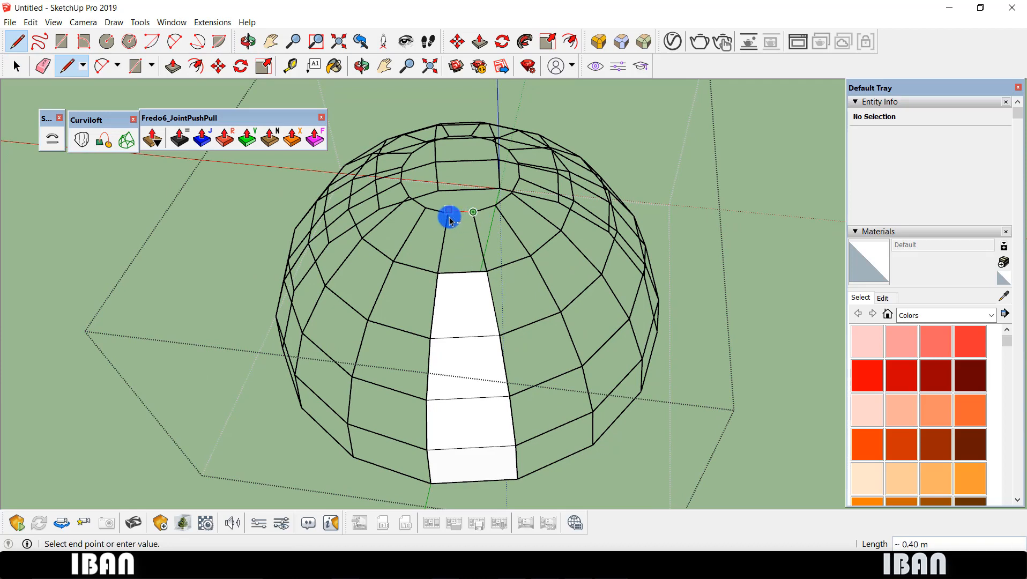
{"action": "left_click", "coordinate": [450, 216]}
{"action": "key", "text": "space"}
{"action": "scroll", "coordinate": [448, 216], "scroll_direction": "up", "scroll_amount": 4}
{"action": "key", "text": "l"}
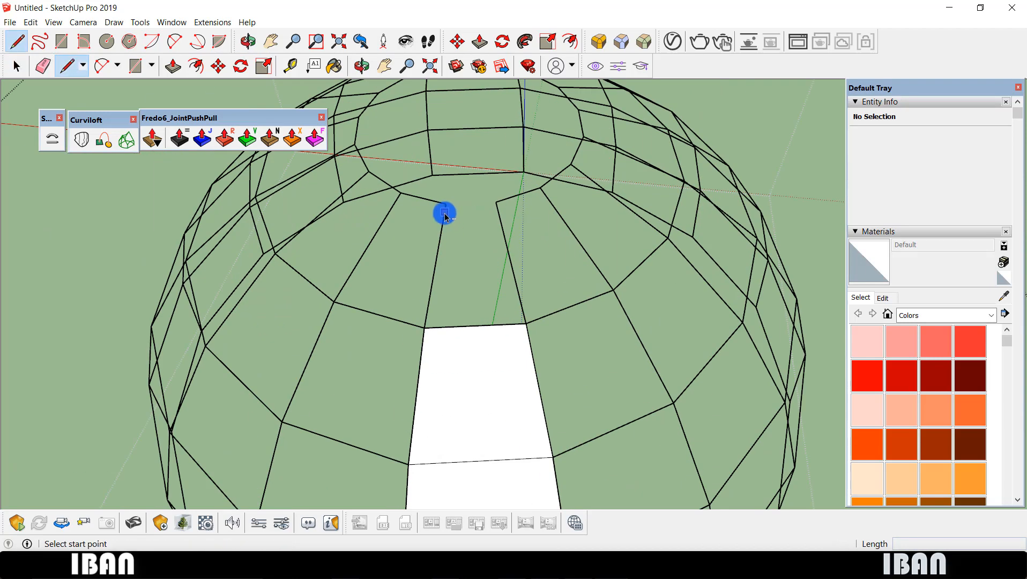
{"action": "left_click", "coordinate": [449, 210]}
{"action": "left_click", "coordinate": [497, 204]}
{"action": "key", "text": "space"}
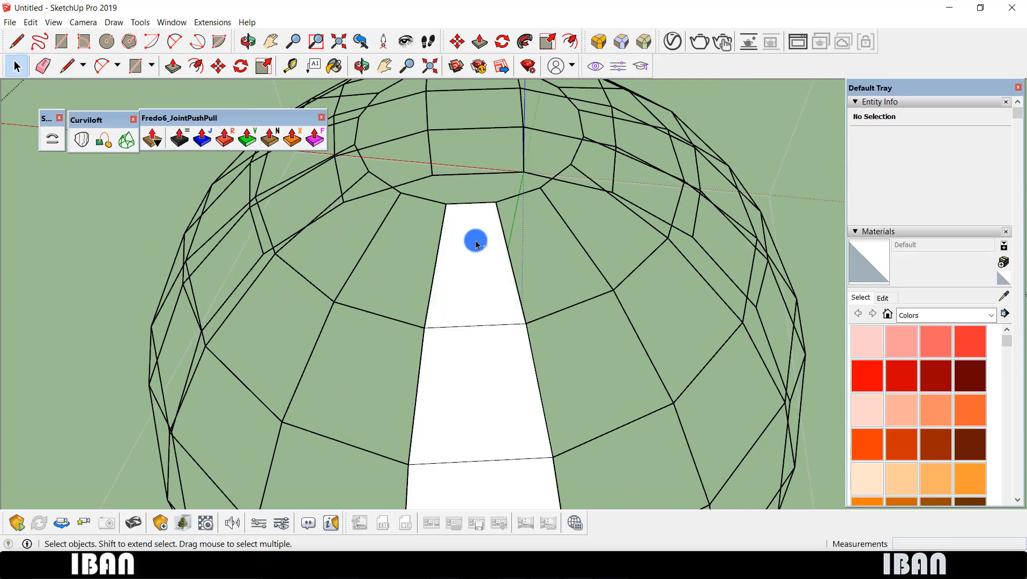
Delete all the faces filling the gap so only the lines remain, and close the inner arcs group.
{"action": "scroll", "coordinate": [474, 238], "scroll_direction": "down", "scroll_amount": 5}
{"action": "left_click", "coordinate": [474, 279]}
{"action": "key", "text": "Delete"}
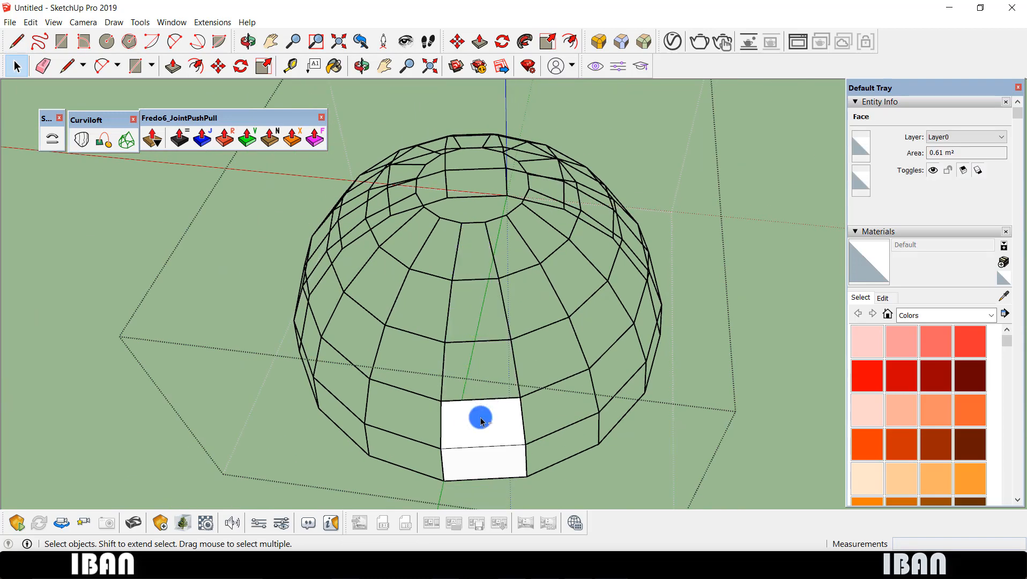
{"action": "left_click", "coordinate": [479, 417]}
{"action": "key", "text": "Delete"}
{"action": "left_click", "coordinate": [486, 459]}
{"action": "key", "text": "Delete"}
{"action": "scroll", "coordinate": [500, 321], "scroll_direction": "down", "scroll_amount": 4}
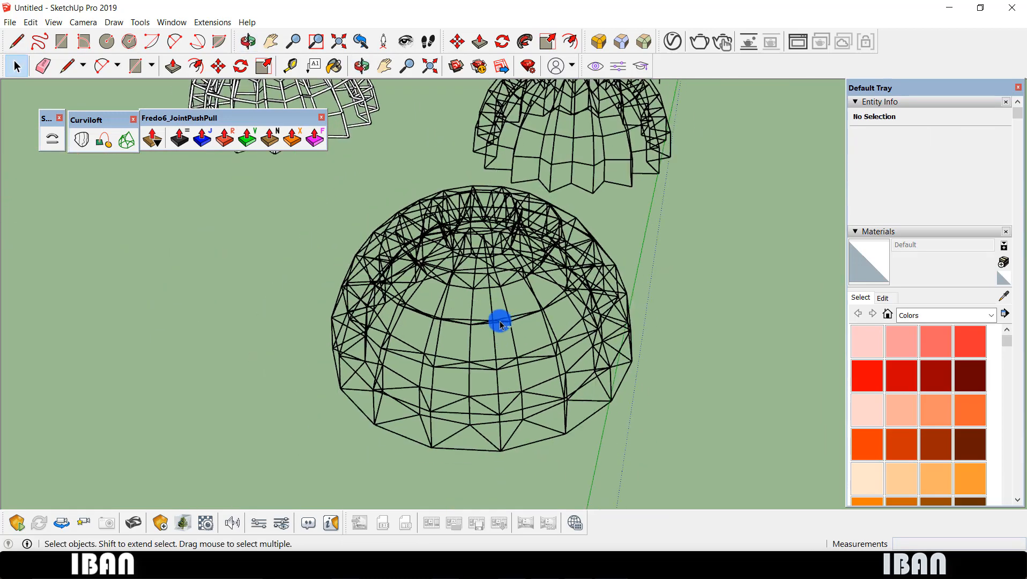
Examine the completed lofted dome alongside the neighbouring dome variants.
{"action": "scroll", "coordinate": [500, 324], "scroll_direction": "down", "scroll_amount": 3}
{"action": "middle_click_drag", "start_coordinate": [500, 323], "coordinate": [356, 290]}
{"action": "scroll", "coordinate": [372, 326], "scroll_direction": "down", "scroll_amount": 1}
{"action": "scroll", "coordinate": [456, 268], "scroll_direction": "up", "scroll_amount": 2}
{"action": "scroll", "coordinate": [473, 307], "scroll_direction": "down", "scroll_amount": 1}
{"action": "scroll", "coordinate": [282, 332], "scroll_direction": "up", "scroll_amount": 2}
{"action": "scroll", "coordinate": [282, 332], "scroll_direction": "down", "scroll_amount": 2}
{"action": "middle_click_drag", "start_coordinate": [282, 332], "coordinate": [504, 268]}
{"action": "scroll", "coordinate": [499, 283], "scroll_direction": "up", "scroll_amount": 2}
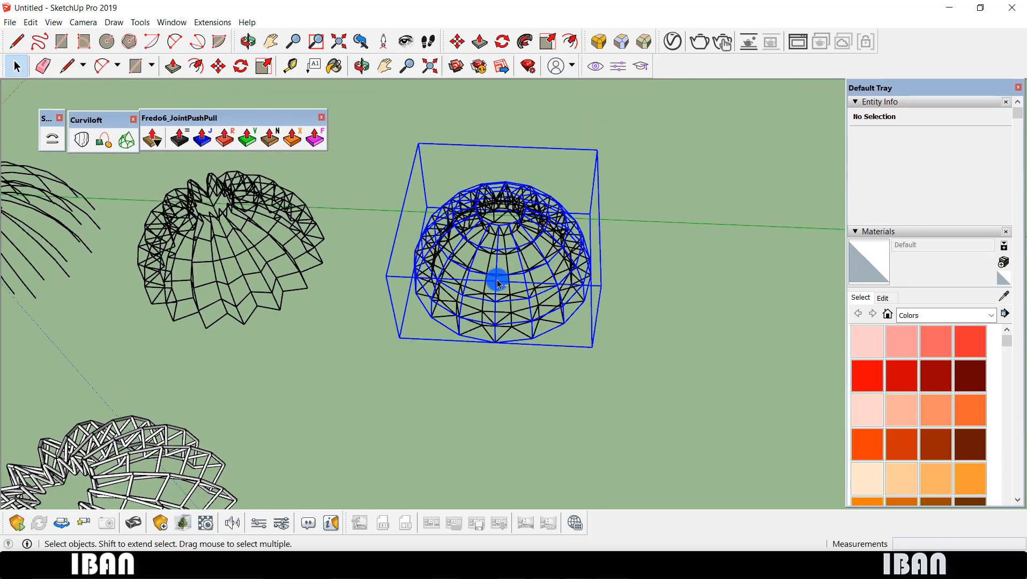
Move the outer dome lattice off the zigzag connecting lines to show it separately.
{"action": "left_click", "coordinate": [497, 283]}
{"action": "key", "text": "m"}
{"action": "left_click", "coordinate": [633, 357]}
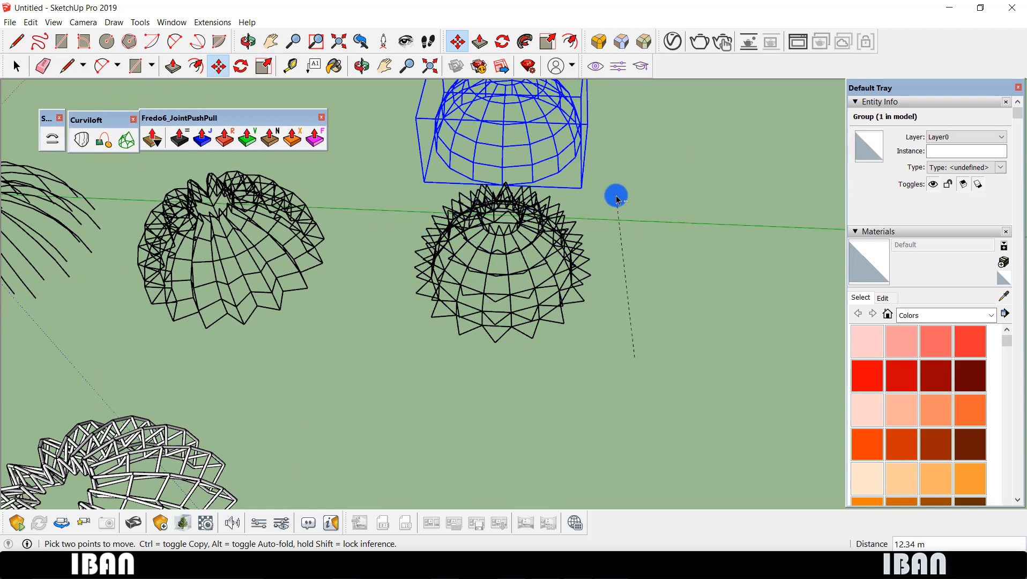
{"action": "left_click", "coordinate": [616, 199]}
{"action": "key", "text": "space"}
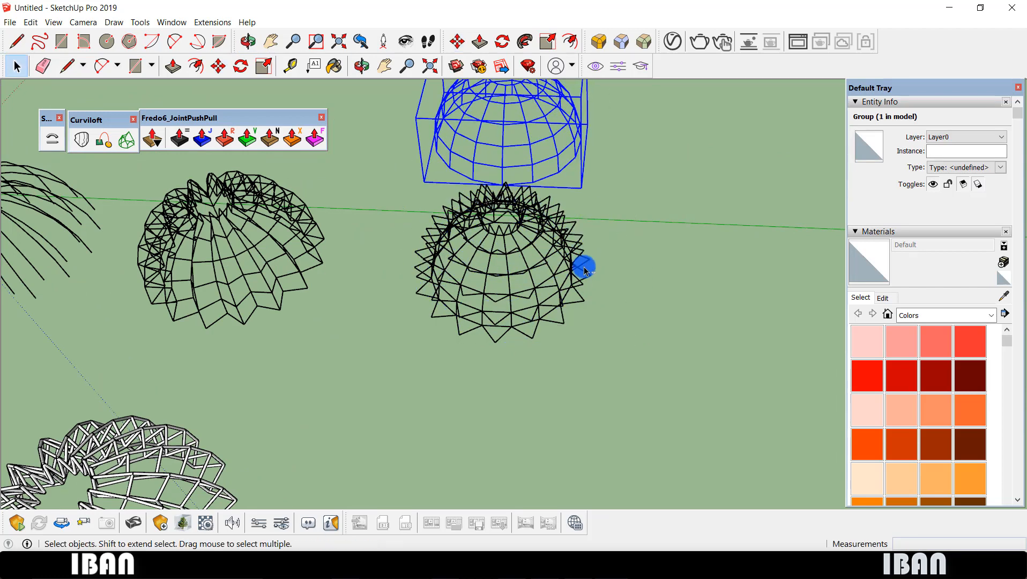
Move the inner dome lattice out of the zigzag connecting lines and on past the outer lattice.
{"action": "left_click", "coordinate": [538, 298]}
{"action": "scroll", "coordinate": [568, 314], "scroll_direction": "down", "scroll_amount": 2}
{"action": "key", "text": "m"}
{"action": "left_click", "coordinate": [612, 323]}
{"action": "left_click", "coordinate": [617, 177]}
{"action": "key", "text": "space"}
{"action": "middle_click_drag", "start_coordinate": [618, 225], "coordinate": [612, 313], "text": "shift"}
{"action": "key", "text": "m"}
{"action": "left_click", "coordinate": [609, 413]}
{"action": "left_click", "coordinate": [602, 207]}
{"action": "key", "text": "space"}
Examine the separated outer lattice, inner lattice and zigzag connecting rings.
{"action": "middle_click_drag", "start_coordinate": [601, 206], "coordinate": [424, 209]}
{"action": "scroll", "coordinate": [658, 275], "scroll_direction": "up", "scroll_amount": 1}
{"action": "middle_click_drag", "start_coordinate": [658, 275], "coordinate": [411, 209]}
{"action": "left_click", "coordinate": [491, 233]}
{"action": "middle_click_drag", "start_coordinate": [493, 234], "coordinate": [542, 362]}
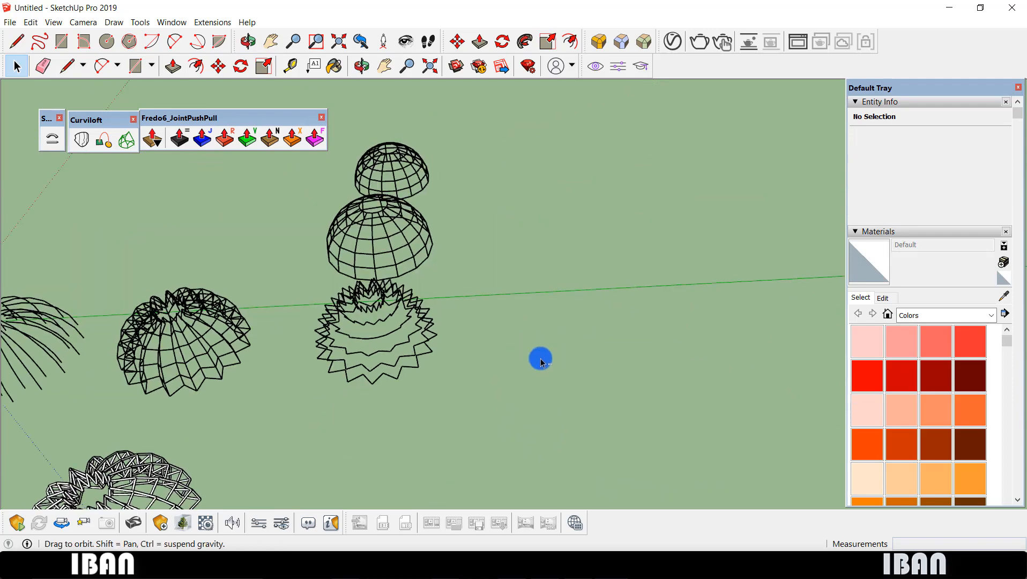
{"action": "scroll", "coordinate": [374, 356], "scroll_direction": "up", "scroll_amount": 2}
{"action": "middle_click_drag", "start_coordinate": [376, 357], "coordinate": [611, 314]}
{"action": "scroll", "coordinate": [573, 290], "scroll_direction": "up", "scroll_amount": 3}
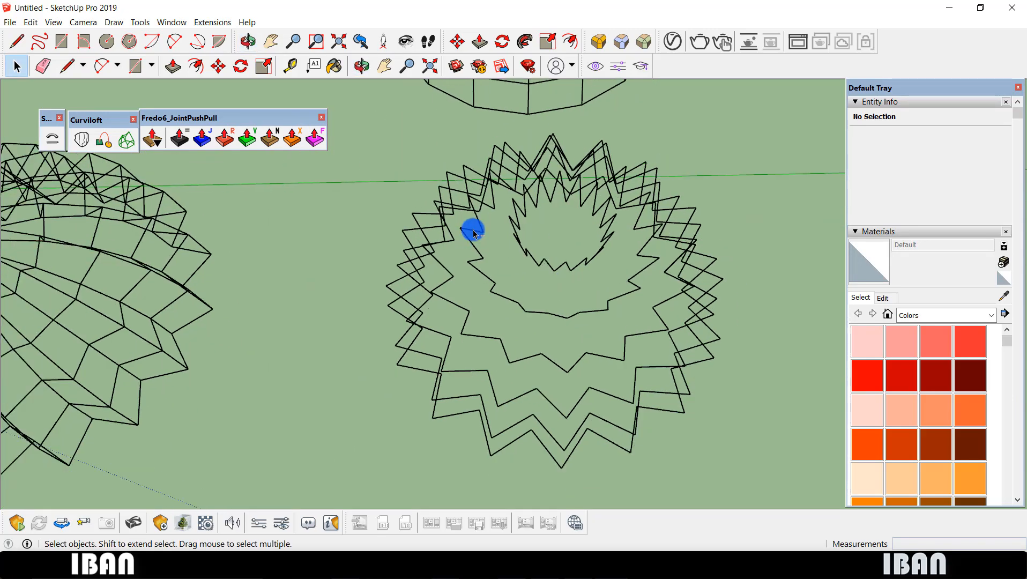
{"action": "scroll", "coordinate": [473, 231], "scroll_direction": "down", "scroll_amount": 4}
{"action": "middle_click_drag", "start_coordinate": [580, 240], "coordinate": [496, 204]}
{"action": "scroll", "coordinate": [473, 193], "scroll_direction": "down", "scroll_amount": 3}
Copy the three groups of the reassembled lofted dome about 15 m away, beside the tube-framed folded dome.
{"action": "left_click_drag", "start_coordinate": [647, 354], "coordinate": [646, 346]}
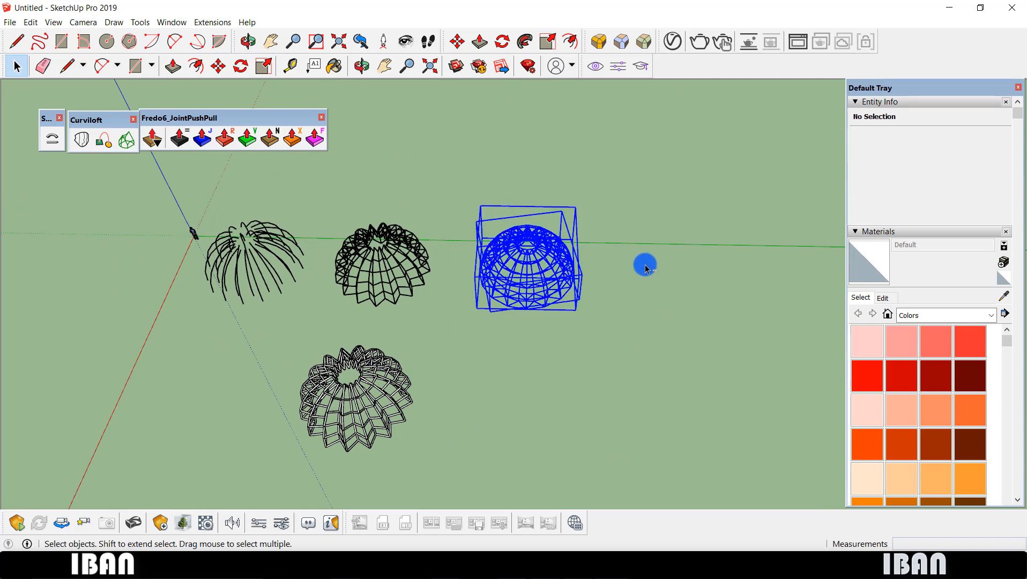
{"action": "left_click", "coordinate": [645, 262]}
{"action": "left_click_drag", "start_coordinate": [445, 200], "coordinate": [676, 343]}
{"action": "key", "text": "m"}
{"action": "key", "text": "ctrl"}
{"action": "left_click", "coordinate": [672, 320]}
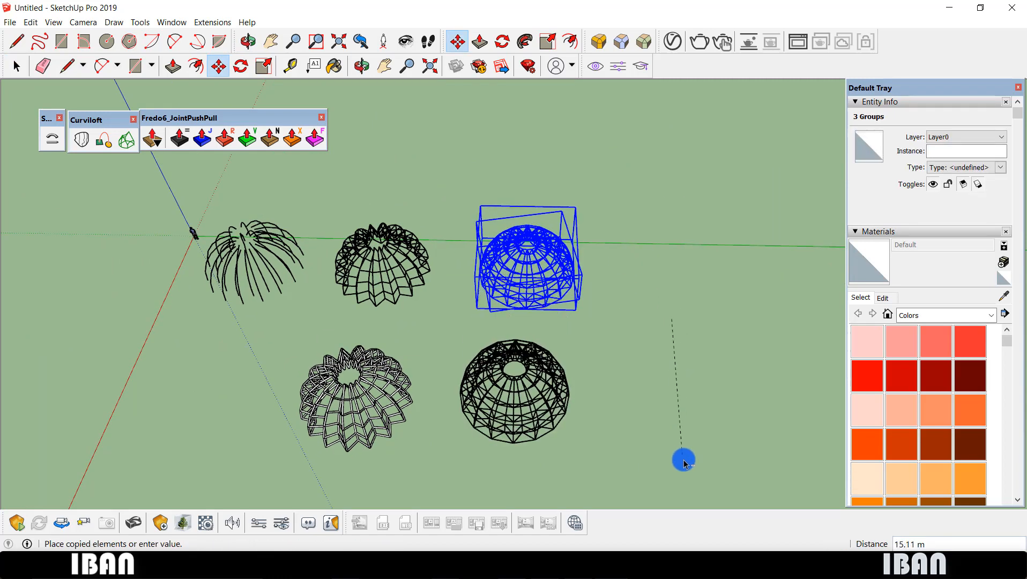
{"action": "left_click", "coordinate": [693, 461]}
{"action": "key", "text": "space"}
Explode the copied dome's groups and their nested groups into loose edges.
{"action": "scroll", "coordinate": [545, 367], "scroll_direction": "up", "scroll_amount": 2}
{"action": "middle_click_drag", "start_coordinate": [601, 423], "coordinate": [554, 325]}
{"action": "scroll", "coordinate": [544, 369], "scroll_direction": "up", "scroll_amount": 1}
{"action": "right_click", "coordinate": [544, 369]}
{"action": "left_click", "coordinate": [574, 190]}
{"action": "right_click", "coordinate": [554, 325]}
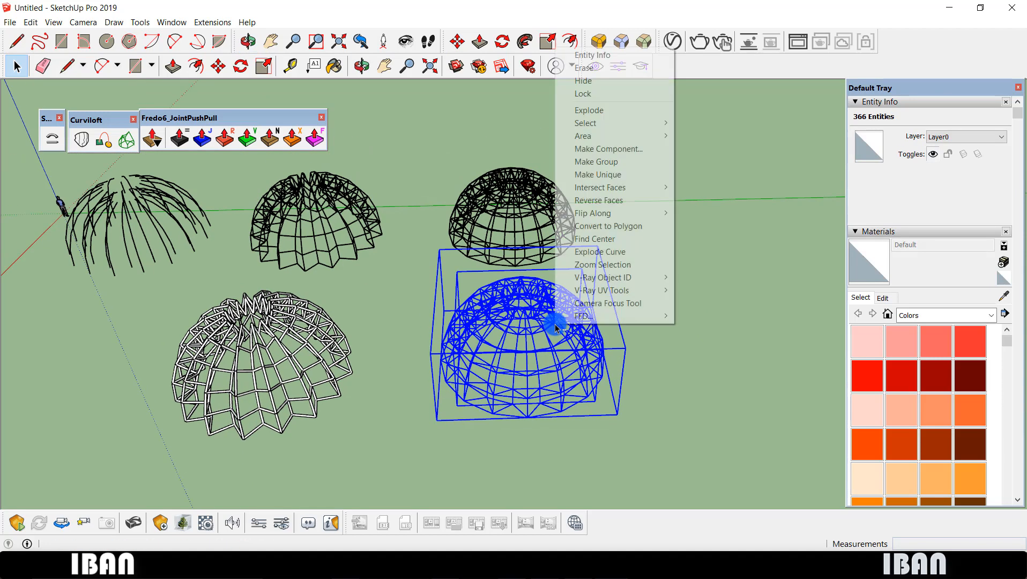
{"action": "left_click", "coordinate": [591, 107]}
{"action": "right_click", "coordinate": [546, 304]}
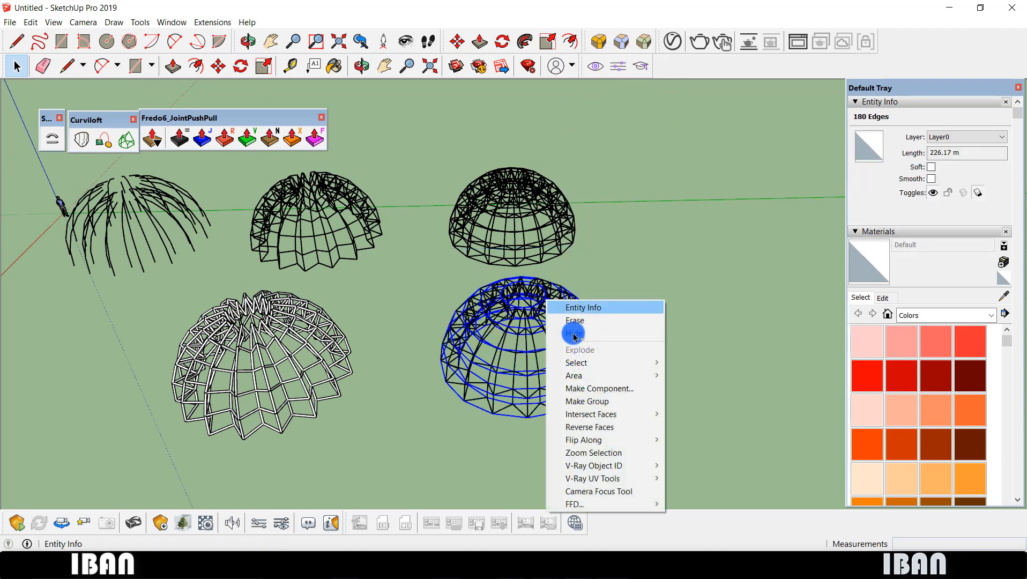
Select all edges of the copied dome and check whether anything is left to explode.
{"action": "left_click_drag", "start_coordinate": [427, 276], "coordinate": [706, 458]}
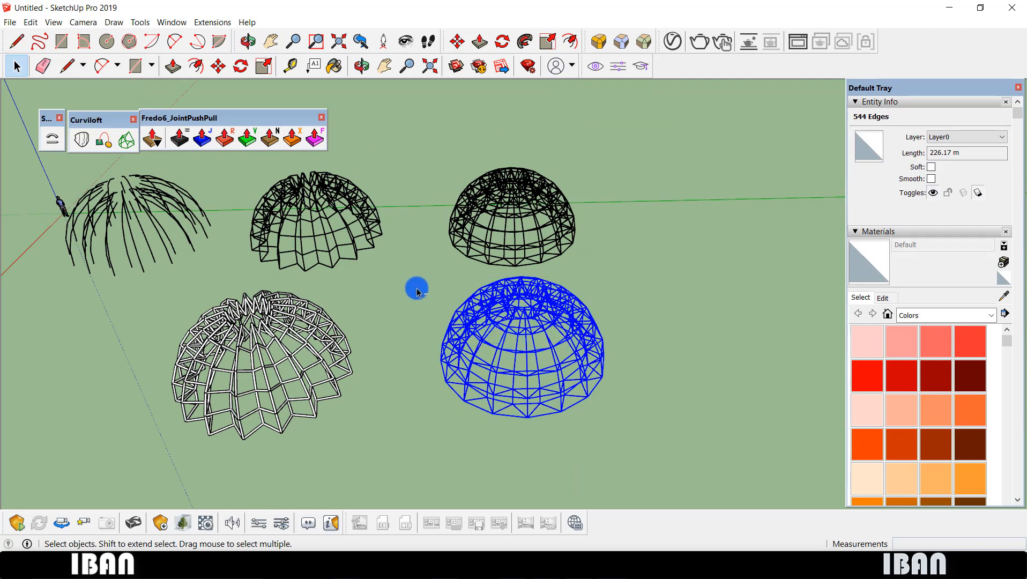
{"action": "left_click_drag", "start_coordinate": [393, 269], "coordinate": [724, 481]}
{"action": "right_click", "coordinate": [537, 316]}
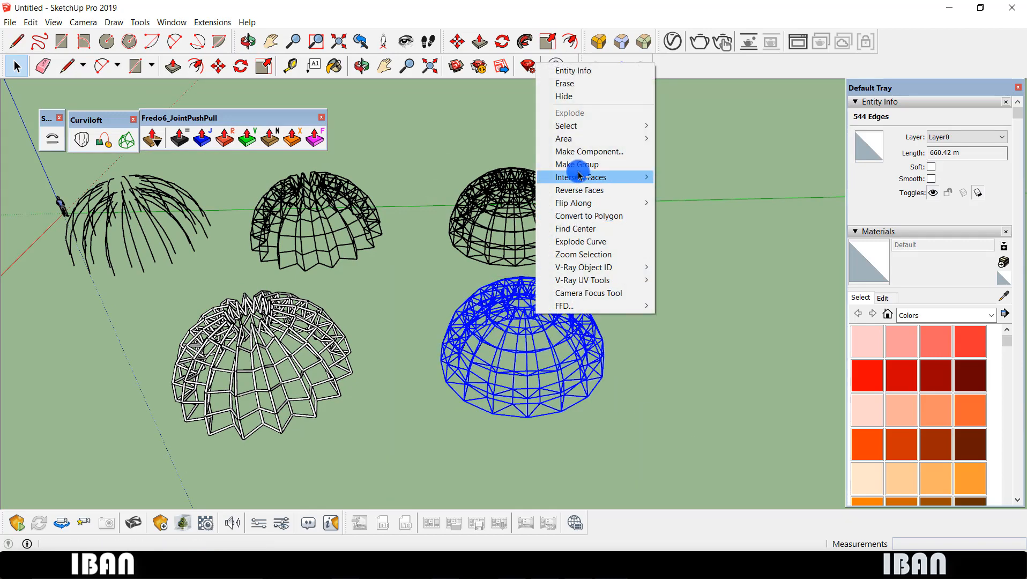
{"action": "left_click", "coordinate": [704, 369]}
{"action": "scroll", "coordinate": [575, 379], "scroll_direction": "up", "scroll_amount": 3}
{"action": "scroll", "coordinate": [444, 408], "scroll_direction": "down", "scroll_amount": 5}
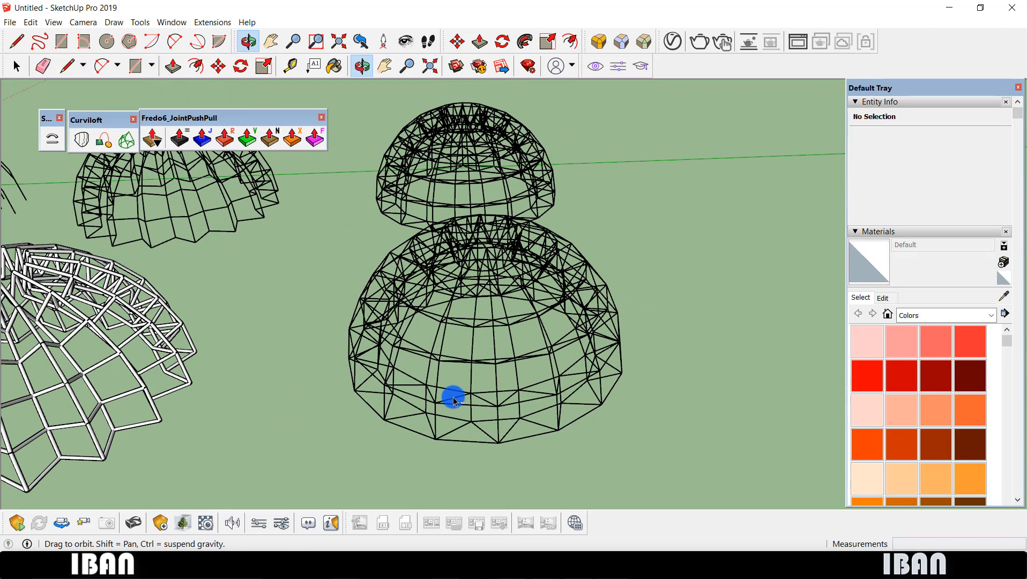
Convert all edges of the copied dome into a single group of tubes with 0.10 m diameter and precision 10.
{"action": "left_click_drag", "start_coordinate": [374, 269], "coordinate": [701, 454]}
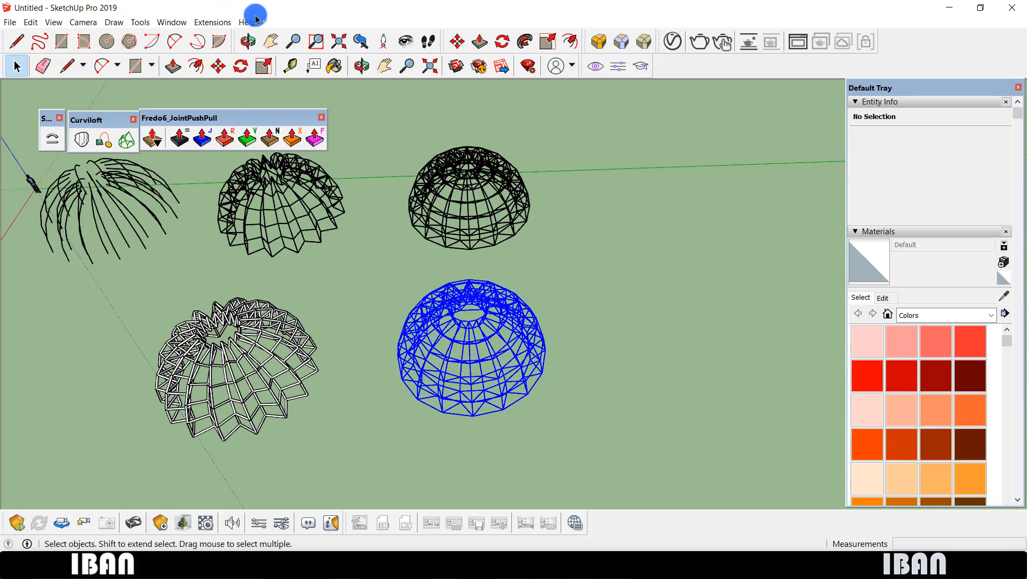
{"action": "left_click", "coordinate": [140, 22]}
{"action": "left_click", "coordinate": [198, 320]}
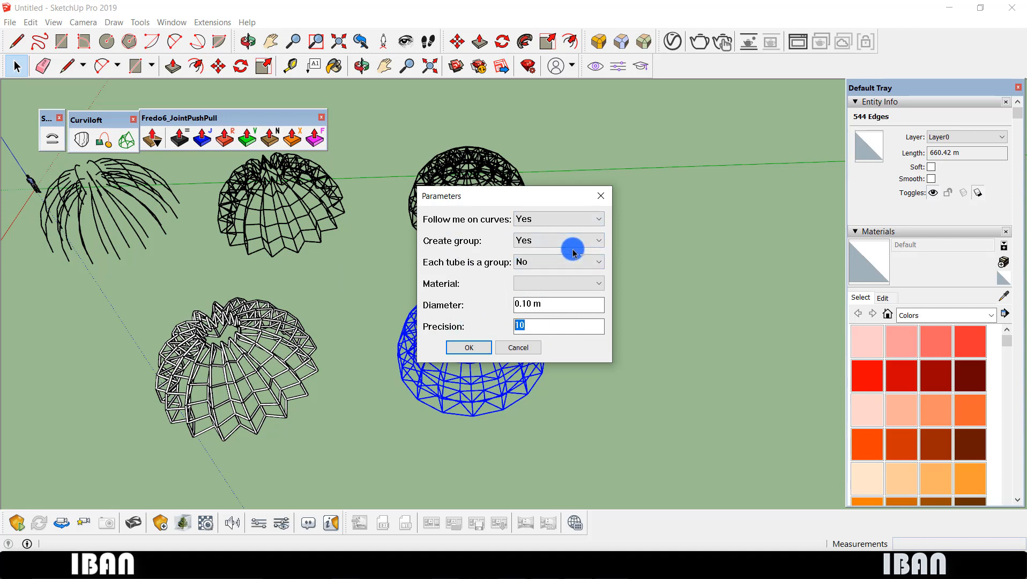
{"action": "left_click", "coordinate": [480, 350]}
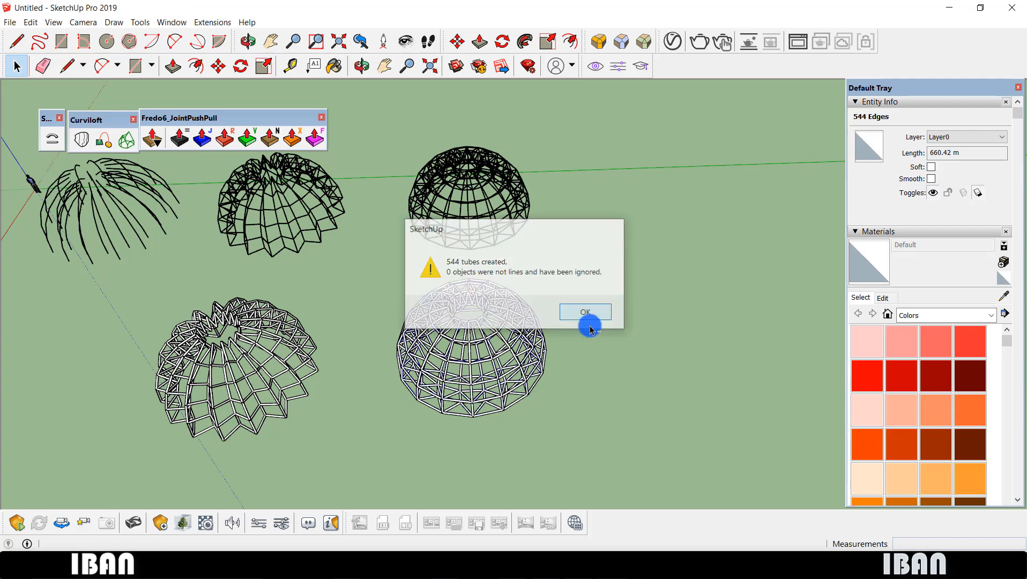
{"action": "left_click", "coordinate": [600, 312]}
{"action": "scroll", "coordinate": [429, 359], "scroll_direction": "up", "scroll_amount": 5}
{"action": "middle_click_drag", "start_coordinate": [429, 359], "coordinate": [520, 195]}
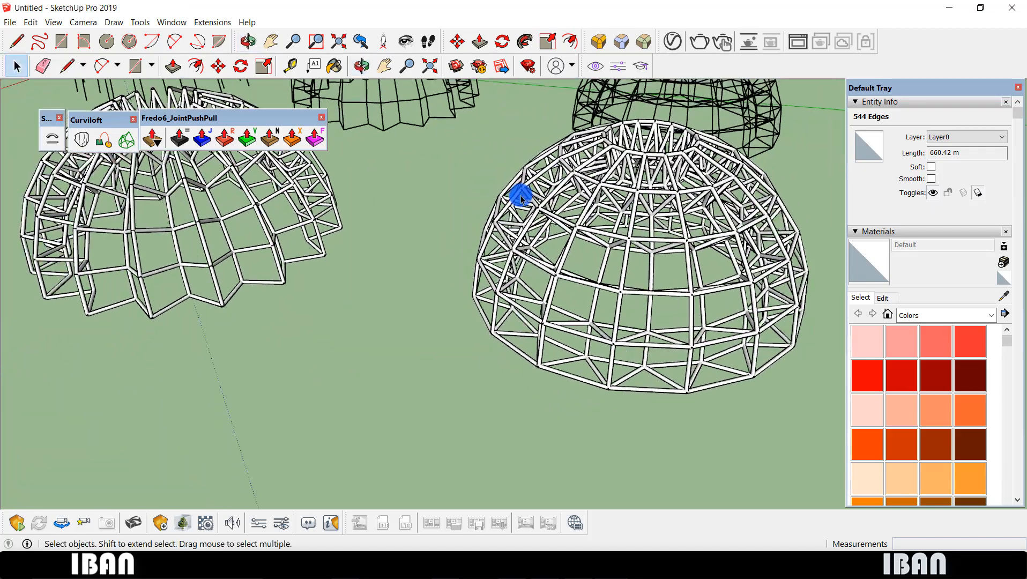
Move the new tube frame off its source edges onto the free ground in front of them.
{"action": "scroll", "coordinate": [521, 194], "scroll_direction": "down", "scroll_amount": 4}
{"action": "left_click", "coordinate": [594, 222]}
{"action": "scroll", "coordinate": [594, 222], "scroll_direction": "down", "scroll_amount": 2}
{"action": "middle_click_drag", "start_coordinate": [594, 222], "coordinate": [666, 312]}
{"action": "key", "text": "m"}
{"action": "left_click", "coordinate": [666, 312]}
{"action": "key", "text": "ctrl"}
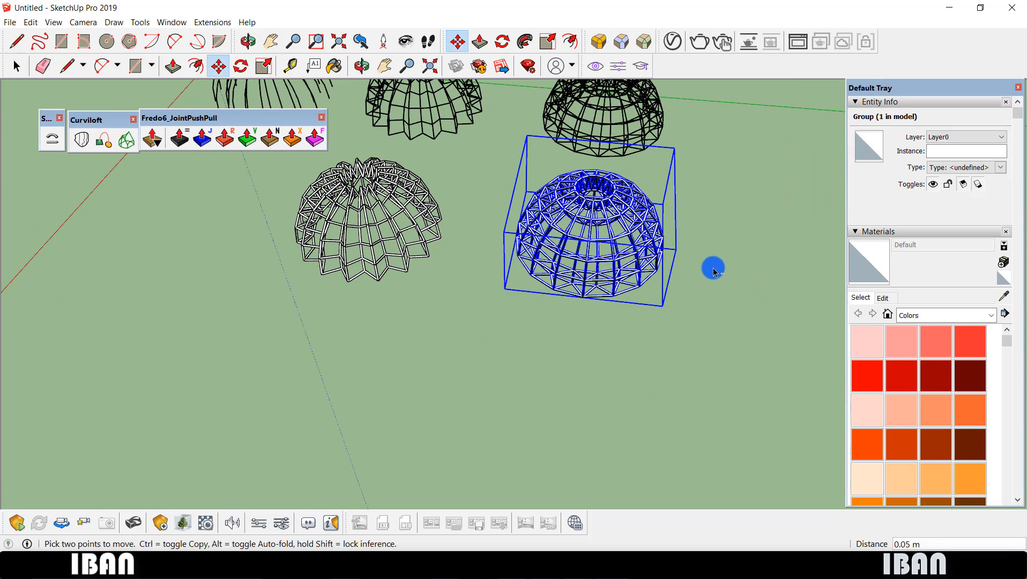
{"action": "left_click", "coordinate": [724, 426]}
{"action": "key", "text": "space"}
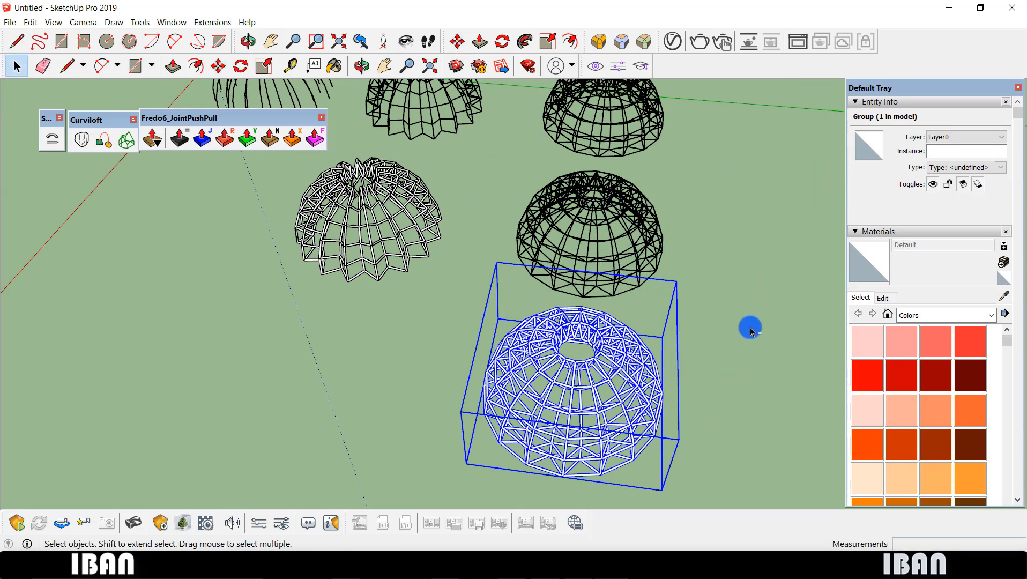
{"action": "left_click", "coordinate": [750, 328]}
Try to move the folded dome's tube frame about 13 m off its source edges.
{"action": "scroll", "coordinate": [479, 228], "scroll_direction": "down", "scroll_amount": 2}
{"action": "left_click", "coordinate": [447, 244]}
{"action": "key", "text": "m"}
{"action": "left_click", "coordinate": [471, 243]}
{"action": "key", "text": "ctrl"}
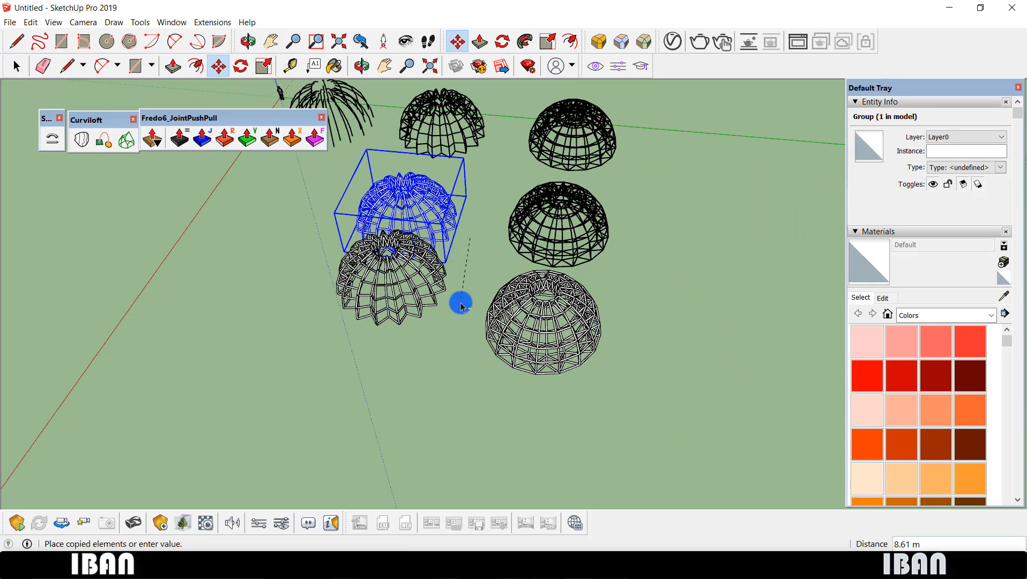
{"action": "left_click", "coordinate": [446, 345]}
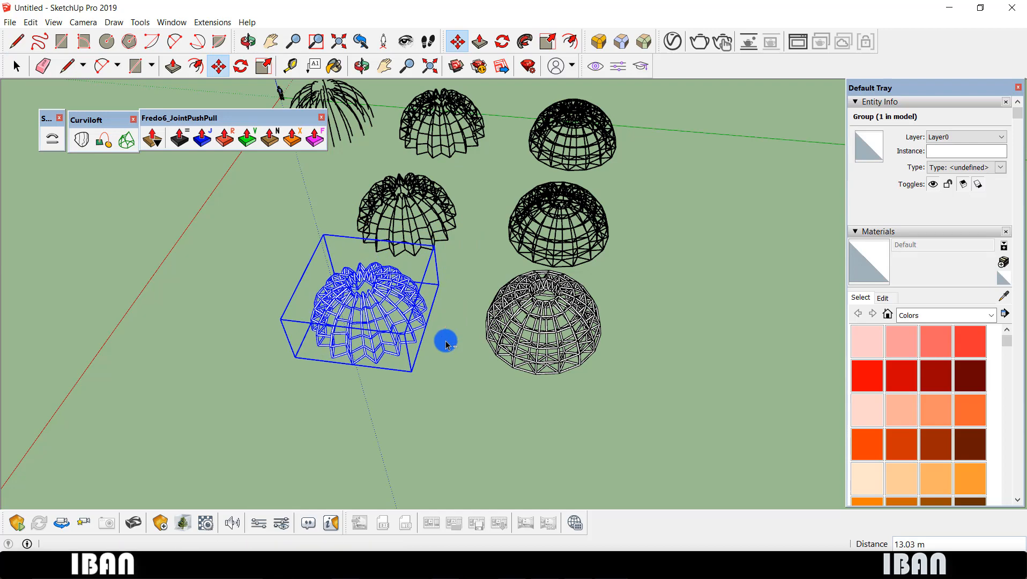
{"action": "key", "text": "space"}
{"action": "left_click", "coordinate": [456, 355]}
{"action": "middle_click_drag", "start_coordinate": [456, 356], "coordinate": [460, 225]}
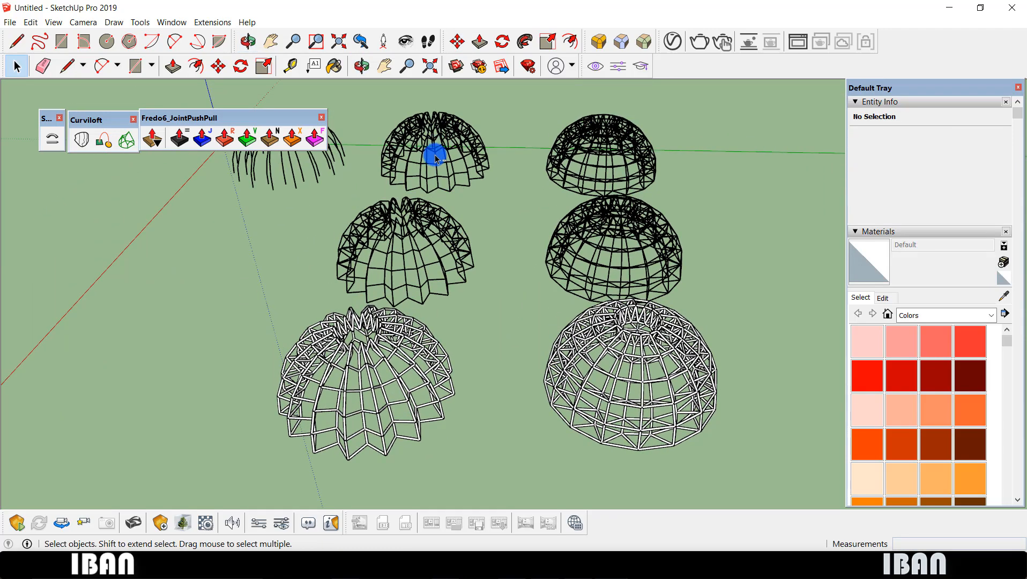
{"action": "key", "text": "ctrl+z"}
Add a ground surface under the domes and place the human figure in front of the lofted dome's tube frame for scale.
{"action": "scroll", "coordinate": [716, 235], "scroll_direction": "down", "scroll_amount": 3}
{"action": "middle_click_drag", "start_coordinate": [713, 236], "coordinate": [523, 210]}
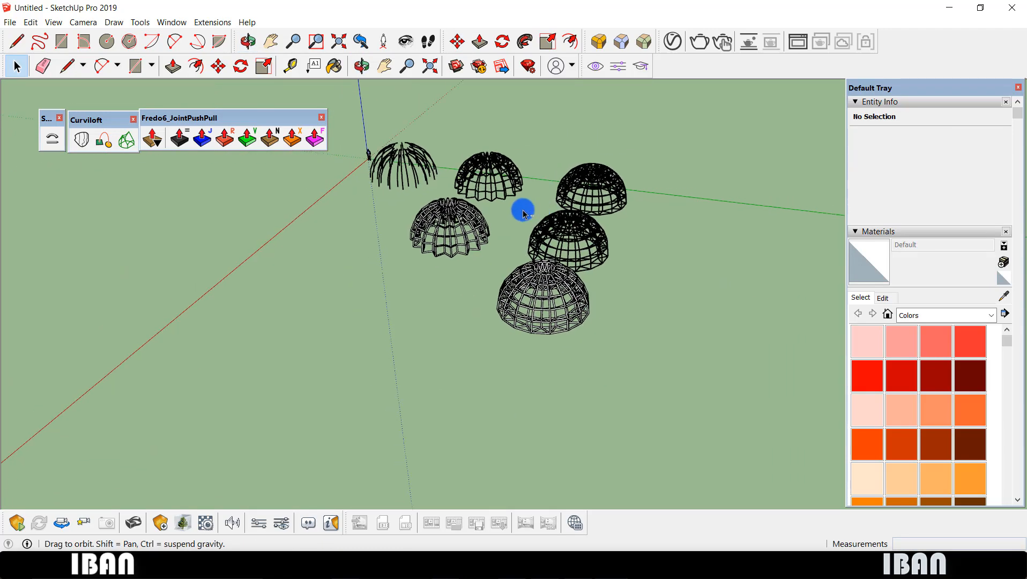
{"action": "middle_click_drag", "start_coordinate": [523, 210], "coordinate": [432, 292]}
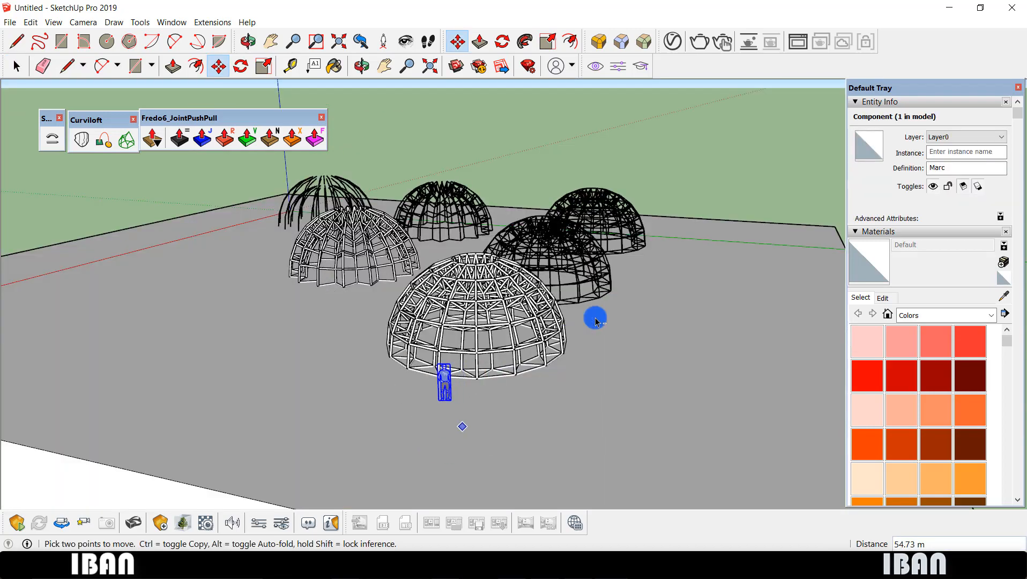
{"action": "key", "text": "space"}
{"action": "left_click", "coordinate": [733, 156]}
{"action": "scroll", "coordinate": [467, 344], "scroll_direction": "up", "scroll_amount": 3}
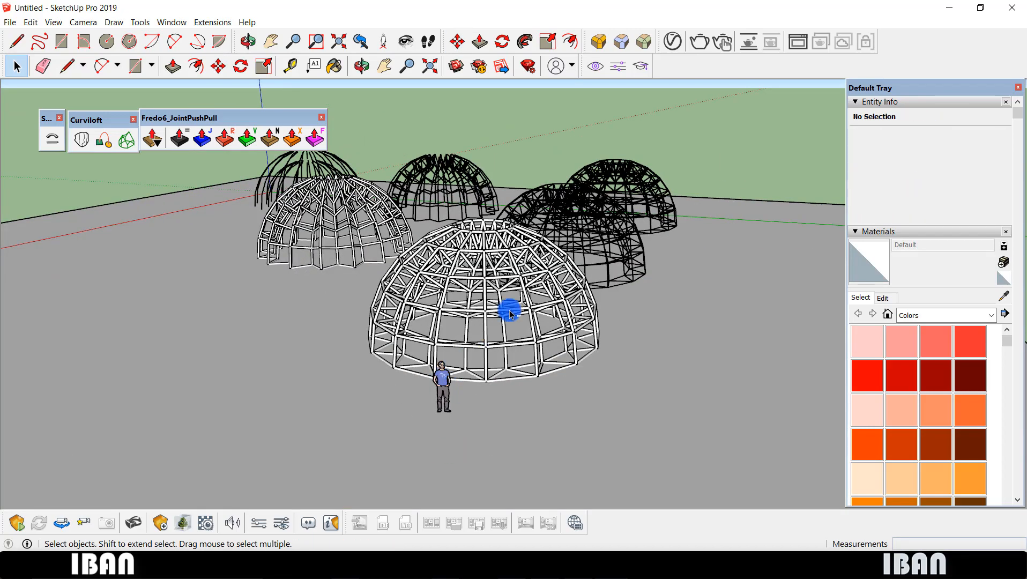
{"action": "scroll", "coordinate": [509, 309], "scroll_direction": "up", "scroll_amount": 2}
{"action": "mouse_move", "coordinate": [509, 309]}
{"action": "middle_mouse_down"}
{"action": "mouse_move", "coordinate": [491, 335]}
{"action": "mouse_move", "coordinate": [504, 322]}
{"action": "middle_mouse_up"}
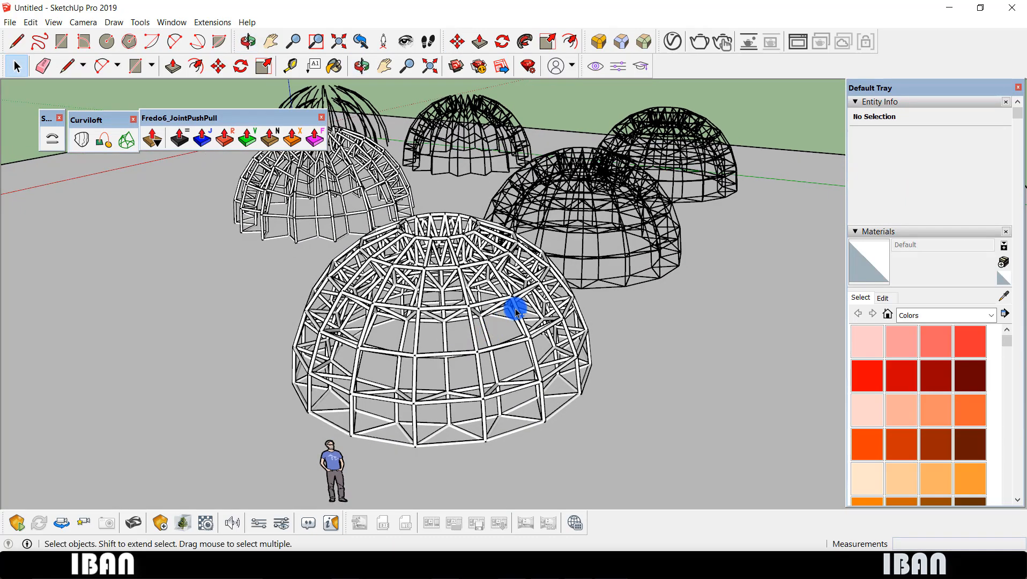